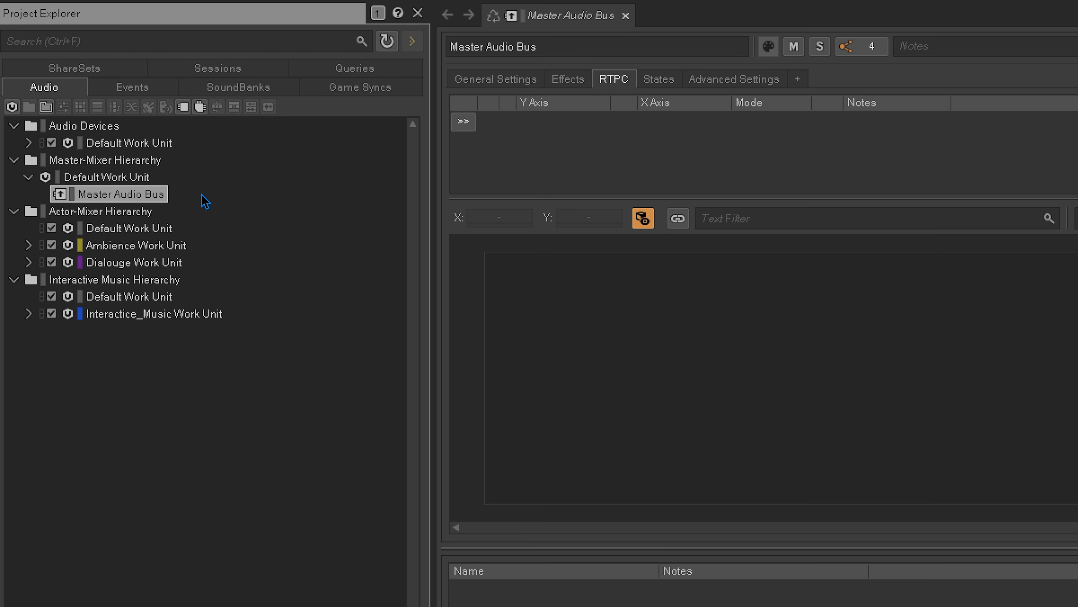
- Create two audio buses named Dialouge and Music directly under the Master Audio Bus
{"action": "left_click", "coordinate": [185, 112]}
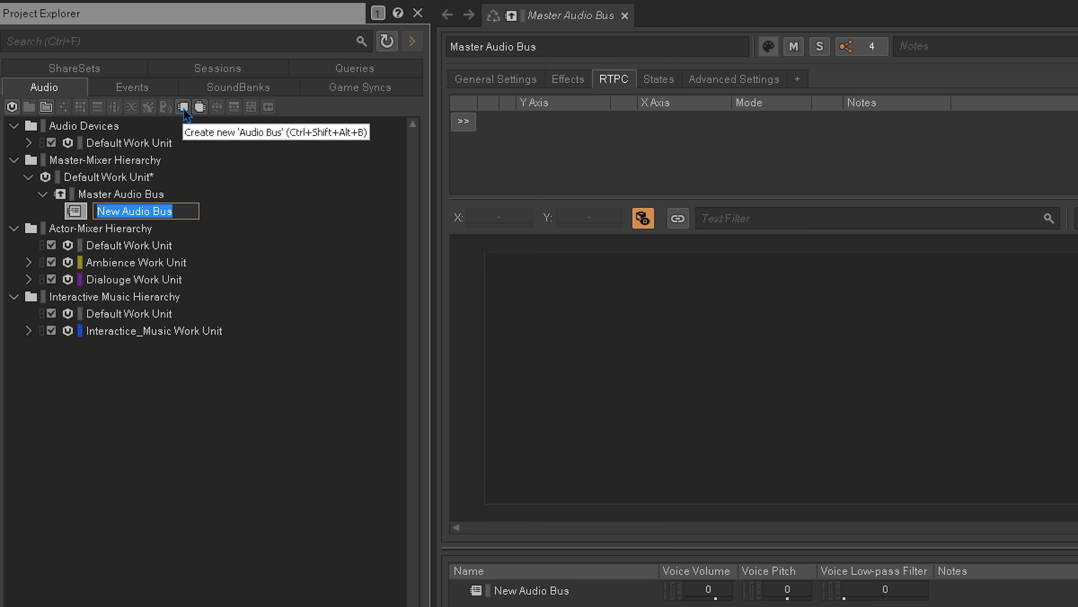
{"action": "type", "text": "Dialouge"}
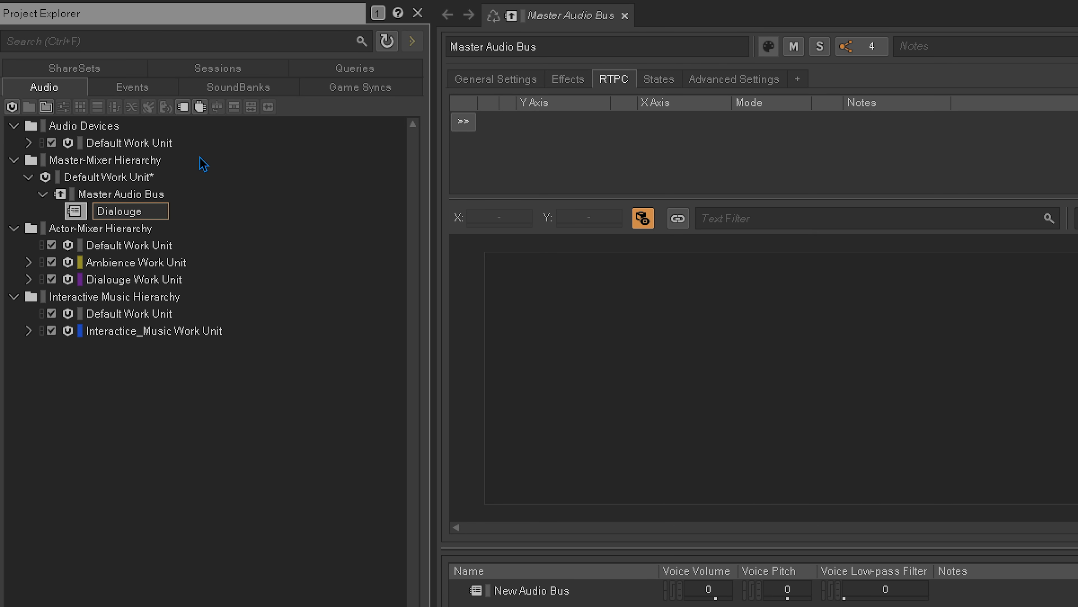
{"action": "key", "text": "Return"}
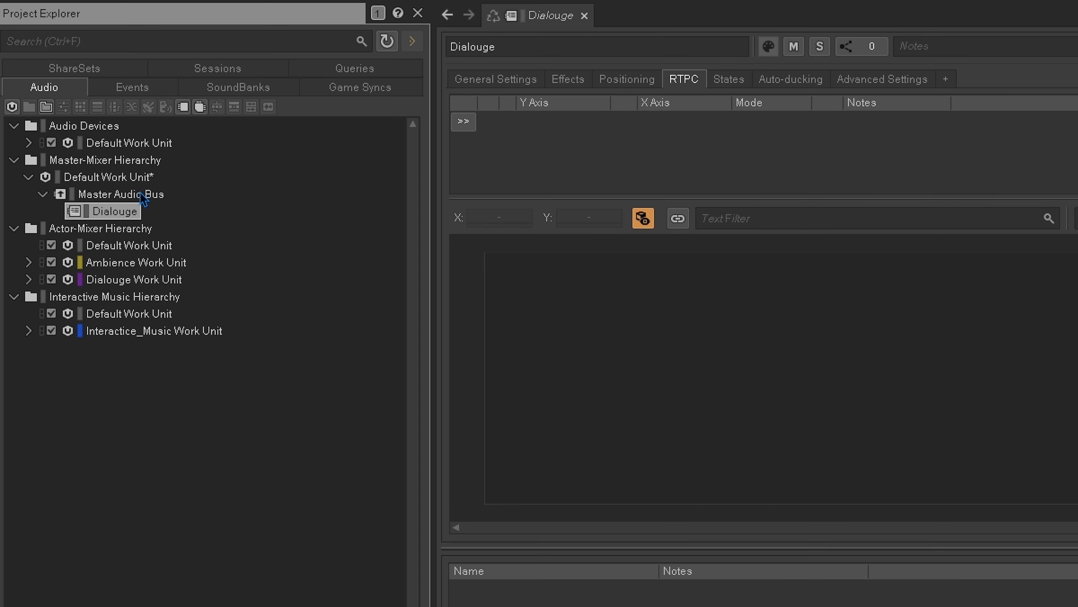
{"action": "left_click", "coordinate": [140, 194]}
{"action": "left_click", "coordinate": [183, 106]}
{"action": "type", "text": "Music"}
{"action": "key", "text": "Return"}
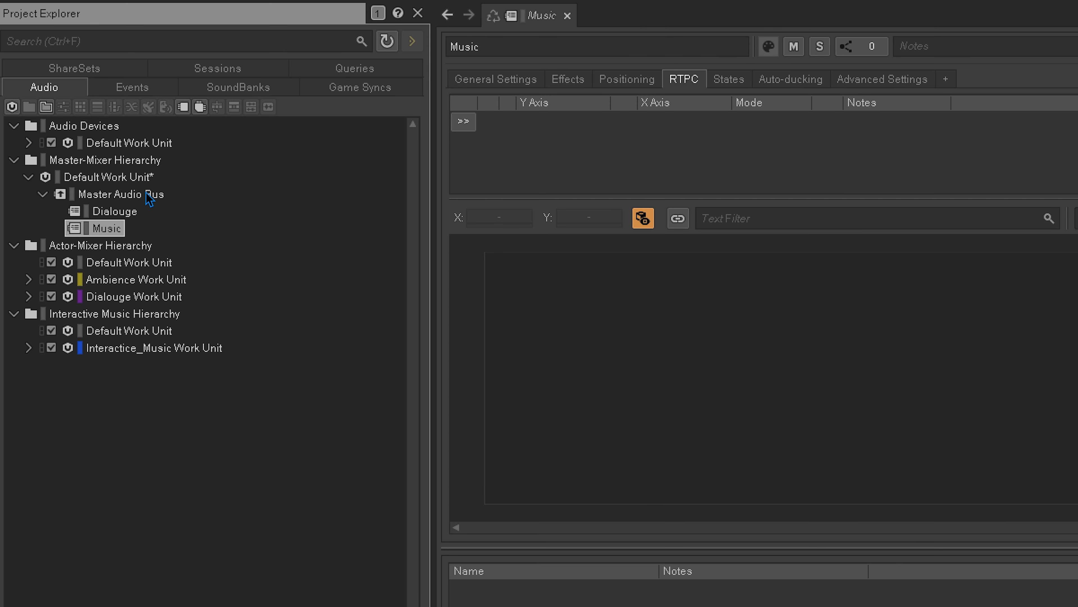
- Create an SFX audio bus under the Master Audio Bus and add a child audio bus named Ambience to it
{"action": "left_click", "coordinate": [145, 193]}
{"action": "left_click", "coordinate": [183, 107]}
{"action": "type", "text": "SFX"}
{"action": "key", "text": "Return"}
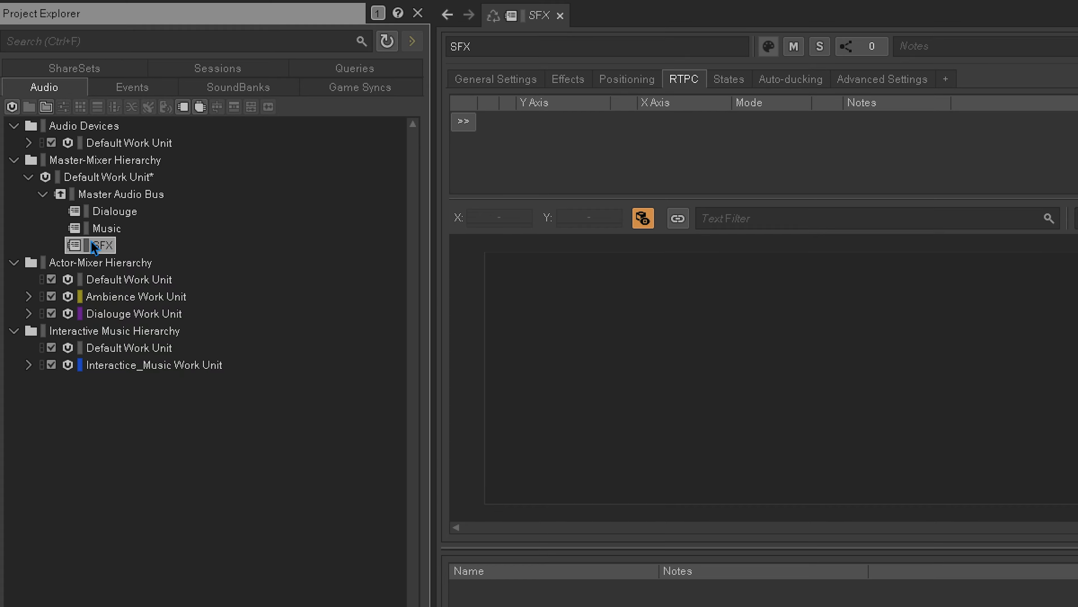
{"action": "left_click", "coordinate": [183, 108]}
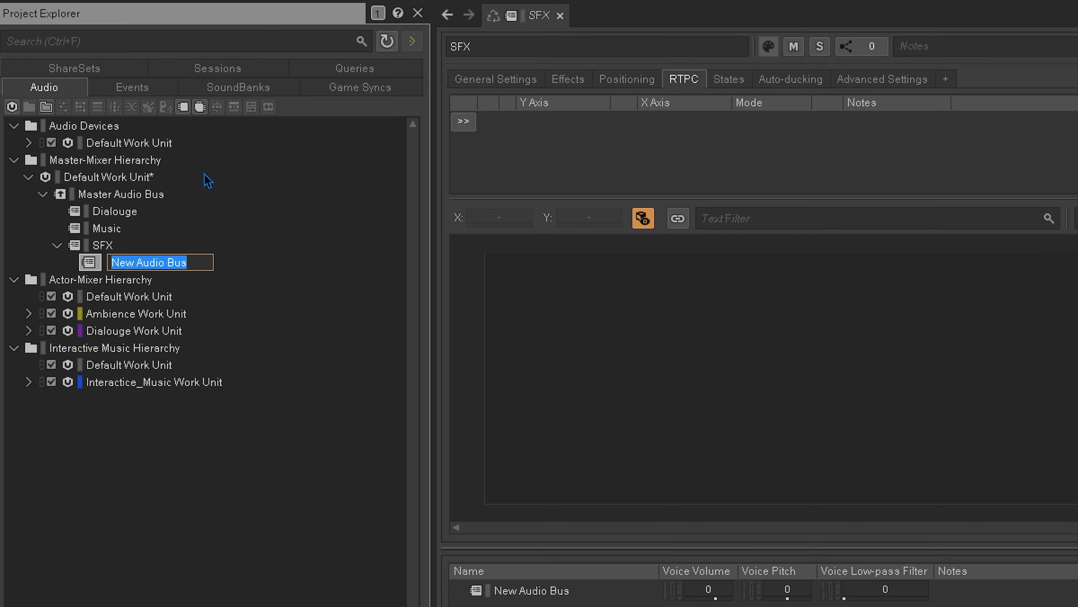
{"action": "type", "text": "Ambience"}
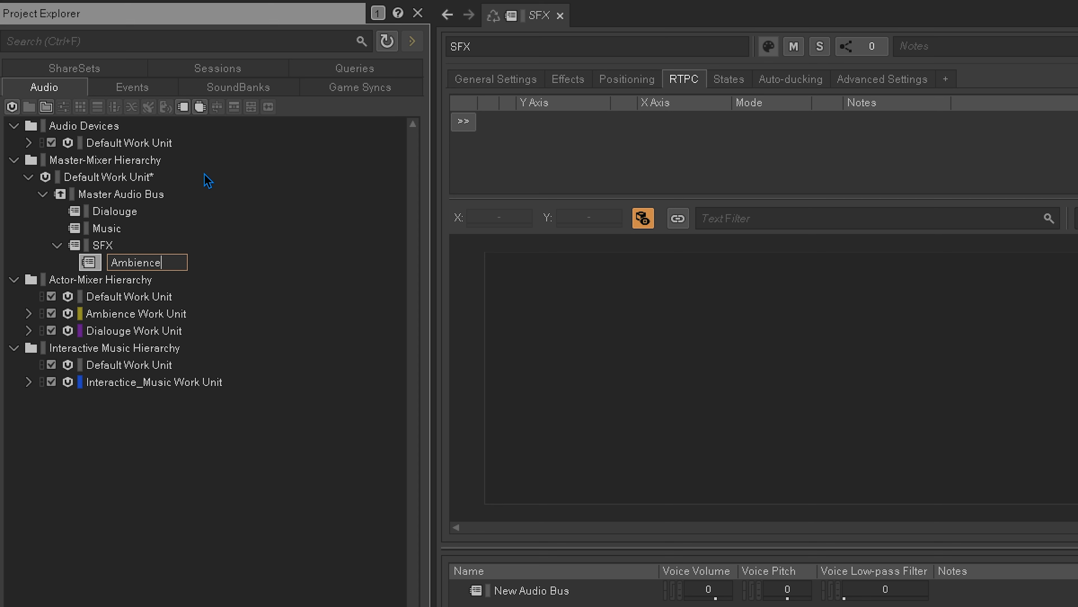
{"action": "key", "text": "Return"}
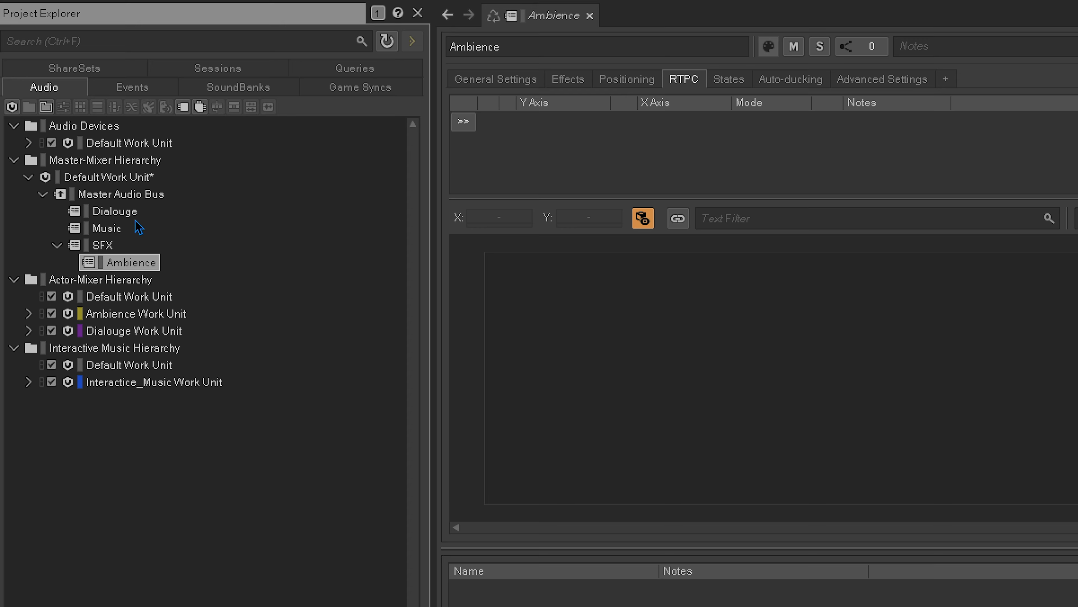
{"action": "left_click", "coordinate": [103, 246]}
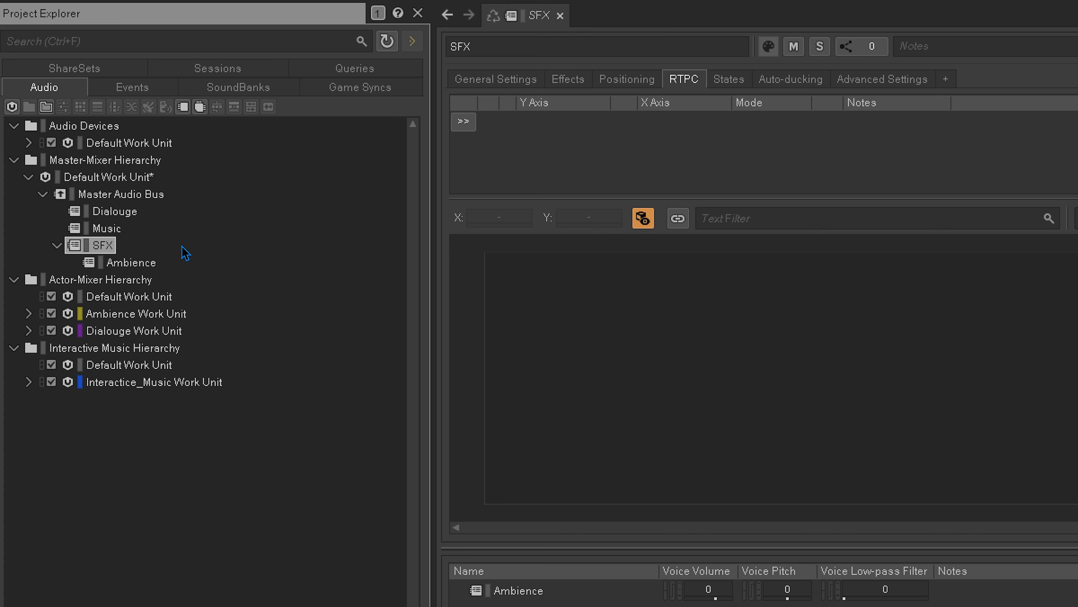
{"action": "left_click", "coordinate": [145, 262]}
{"action": "left_click", "coordinate": [184, 107]}
{"action": "left_click", "coordinate": [184, 107]}
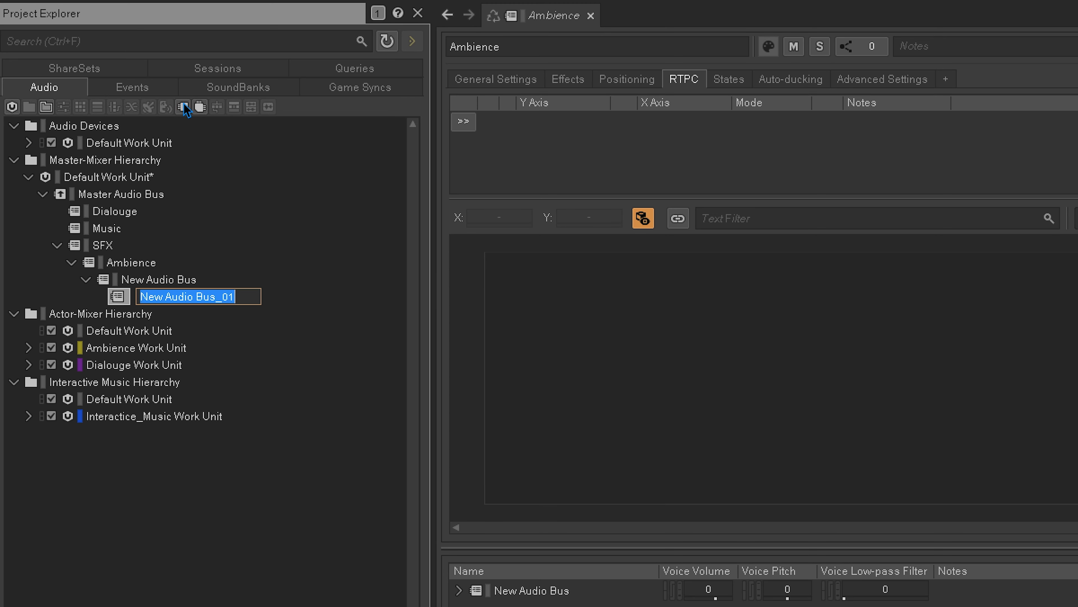
{"action": "left_click", "coordinate": [184, 107]}
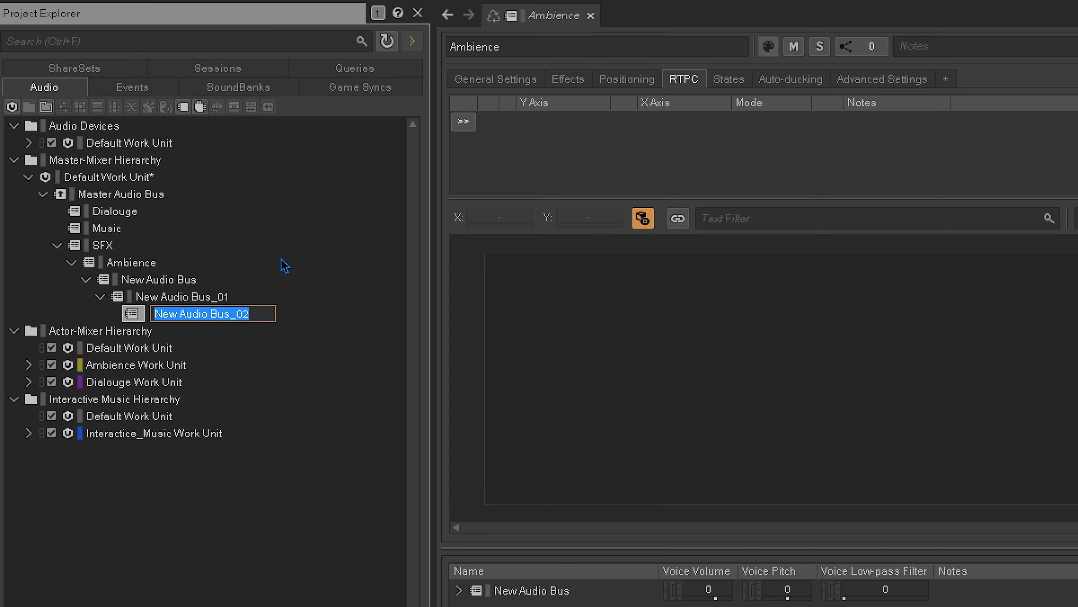
{"action": "key", "text": "Return"}
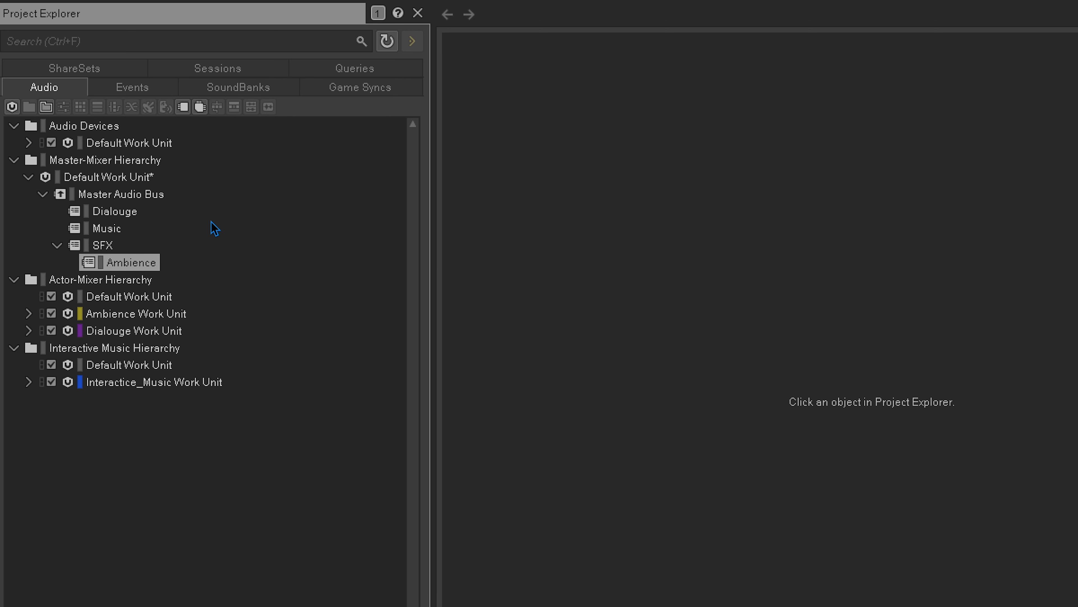
- Add a child audio bus named DX_2D_Narrator to the Dialouge bus
{"action": "left_click", "coordinate": [116, 211]}
{"action": "left_click", "coordinate": [183, 106]}
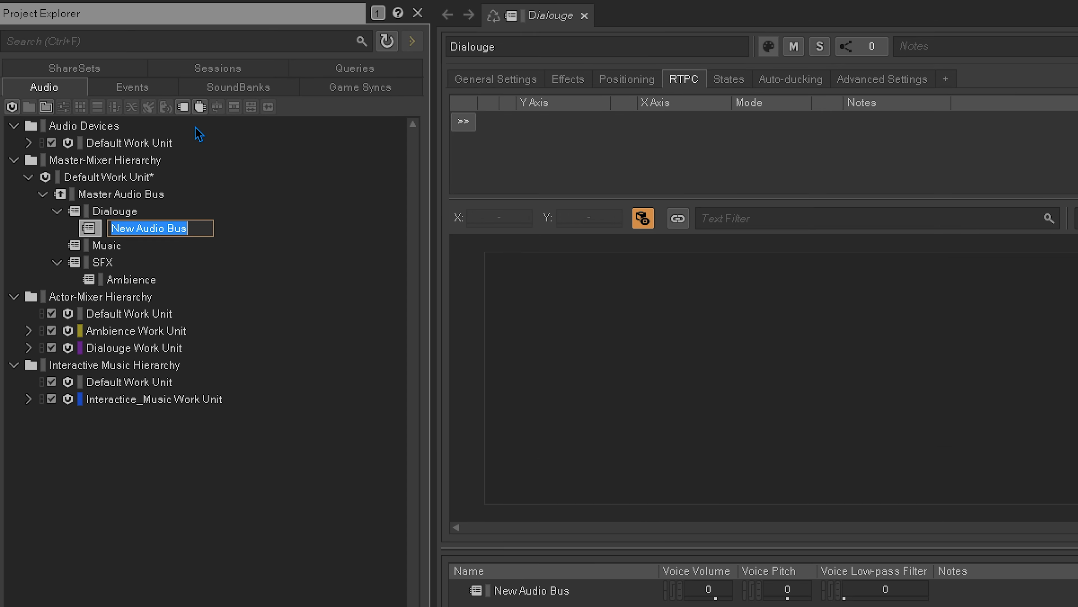
{"action": "type", "text": "DX_2D_"}
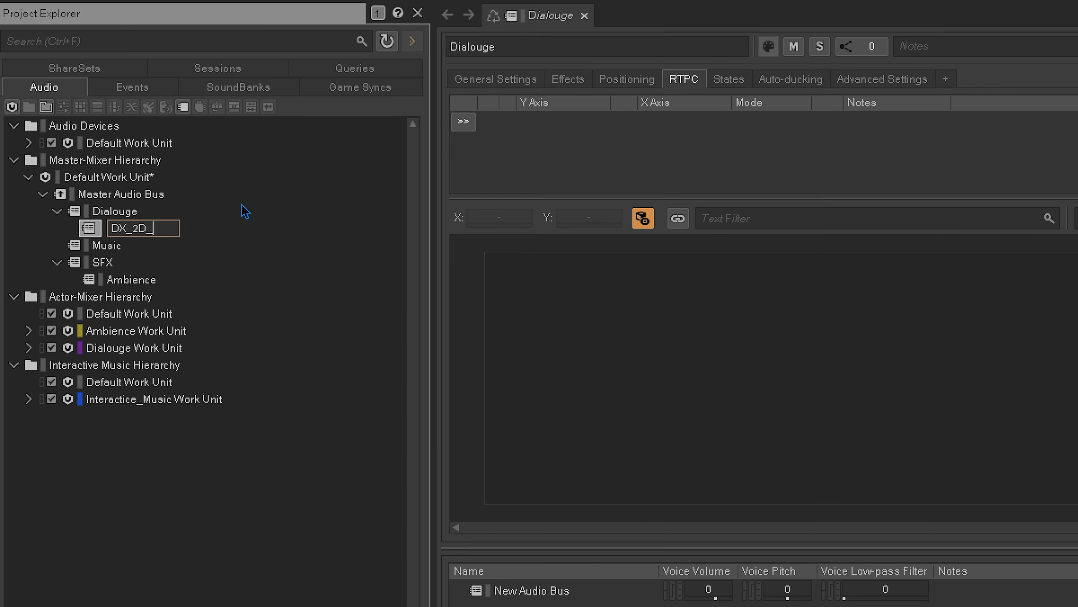
{"action": "type", "text": "Narrator"}
{"action": "key", "text": "Return"}
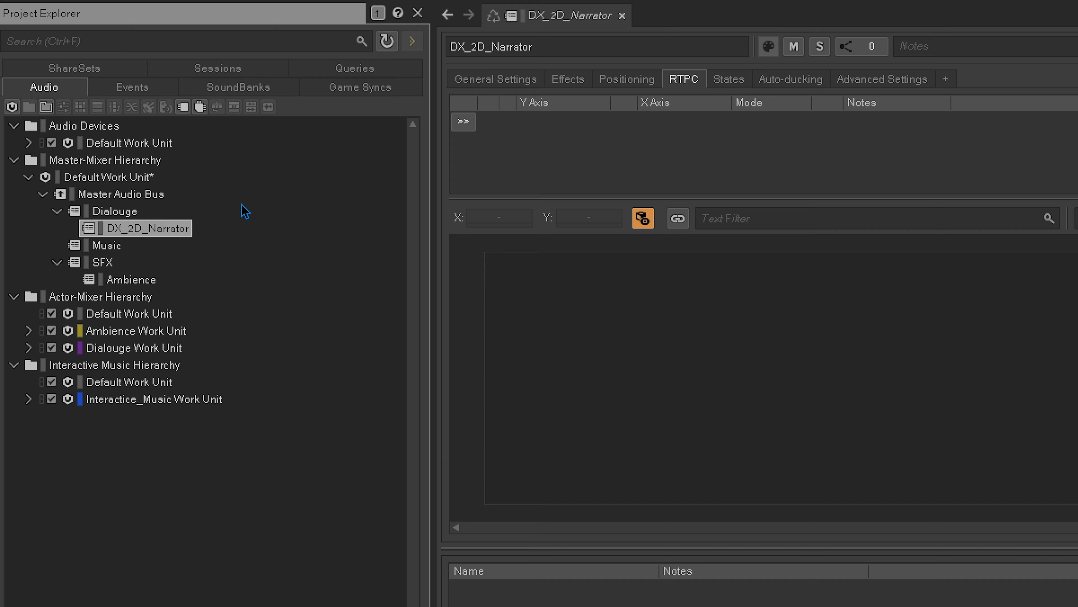
- Add a second child audio bus named DX_3D_NPC_Characters to the Dialouge bus
{"action": "left_click", "coordinate": [103, 211]}
{"action": "left_click", "coordinate": [183, 106]}
{"action": "type", "text": "DX_"}
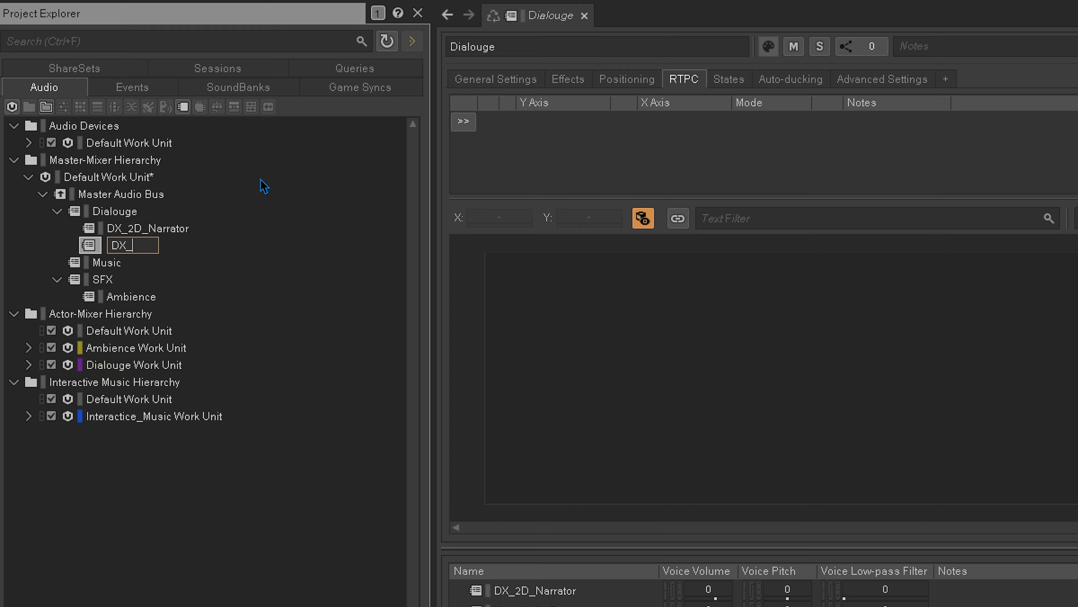
{"action": "type", "text": "3D_NPC_Cha"}
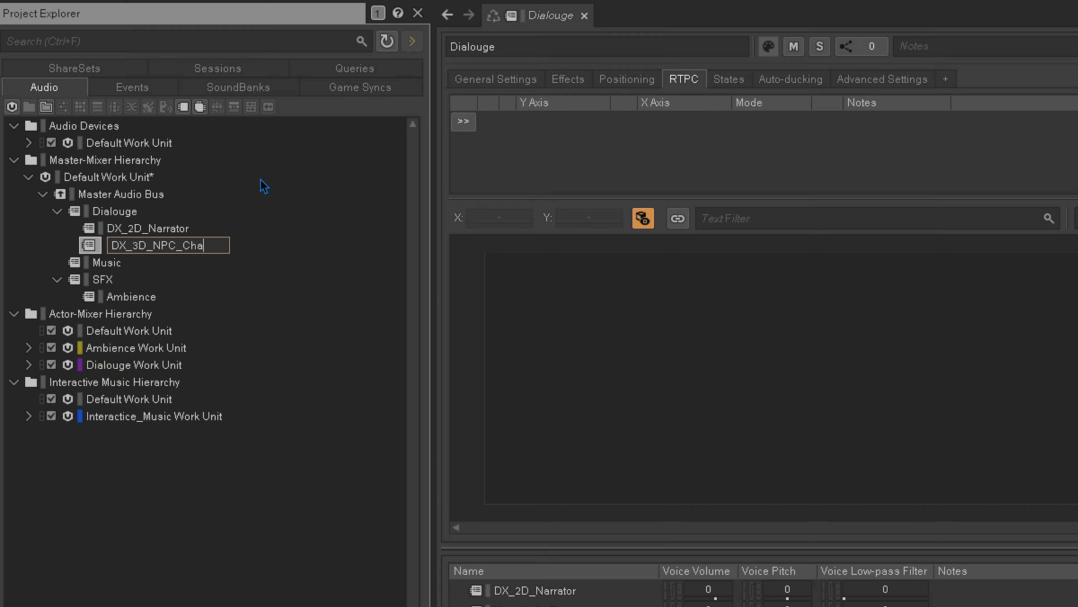
{"action": "type", "text": "racters"}
{"action": "key", "text": "Return"}
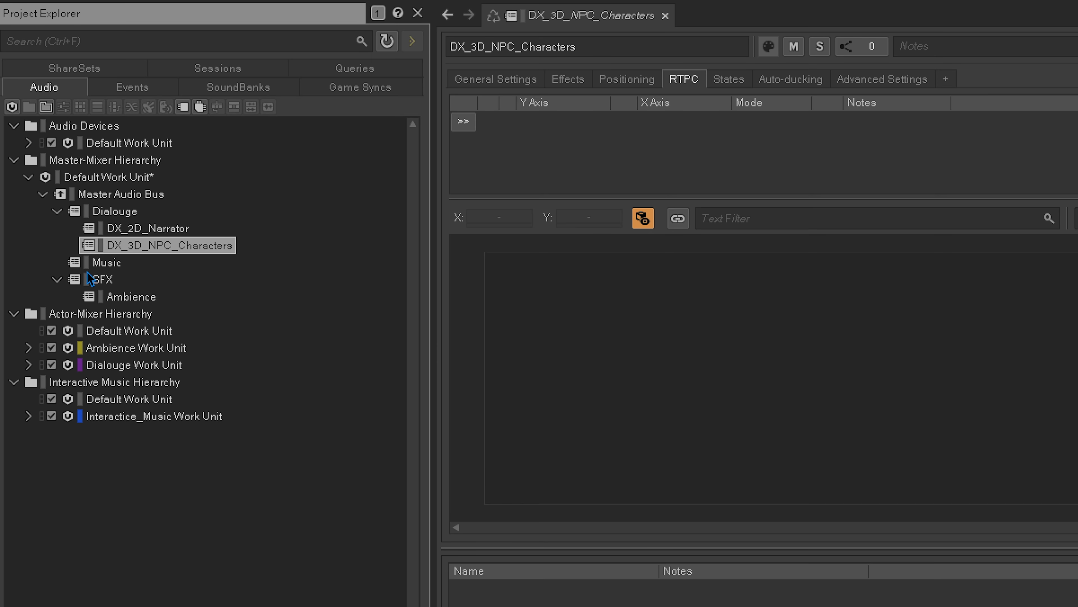
- Add a child audio bus named MX_Overworld to the Music bus
{"action": "left_click", "coordinate": [98, 264]}
{"action": "left_click", "coordinate": [183, 107]}
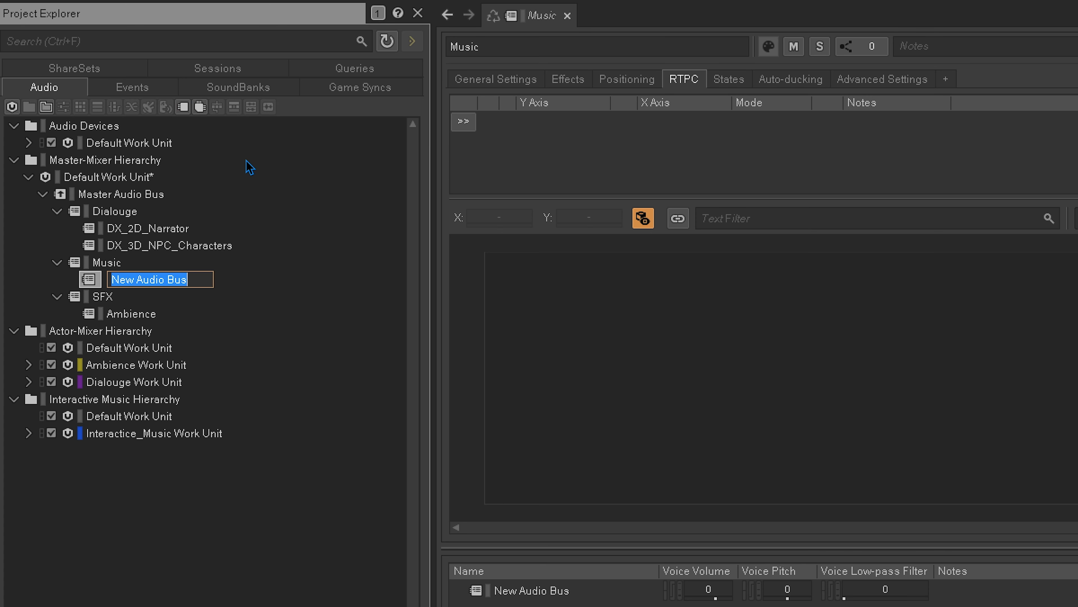
{"action": "type", "text": "MX_Overworld"}
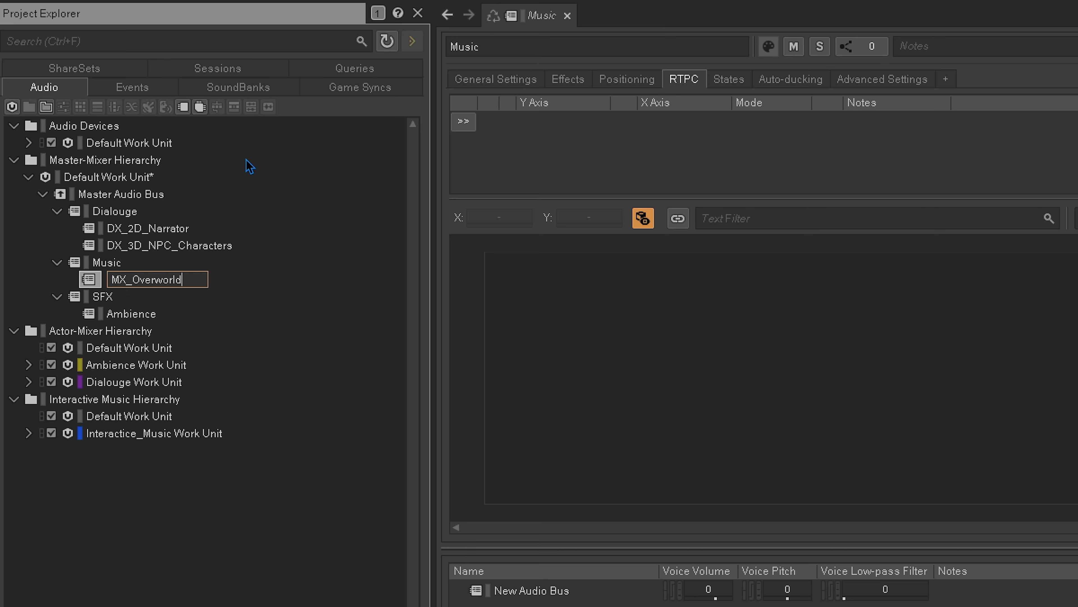
{"action": "key", "text": "Return"}
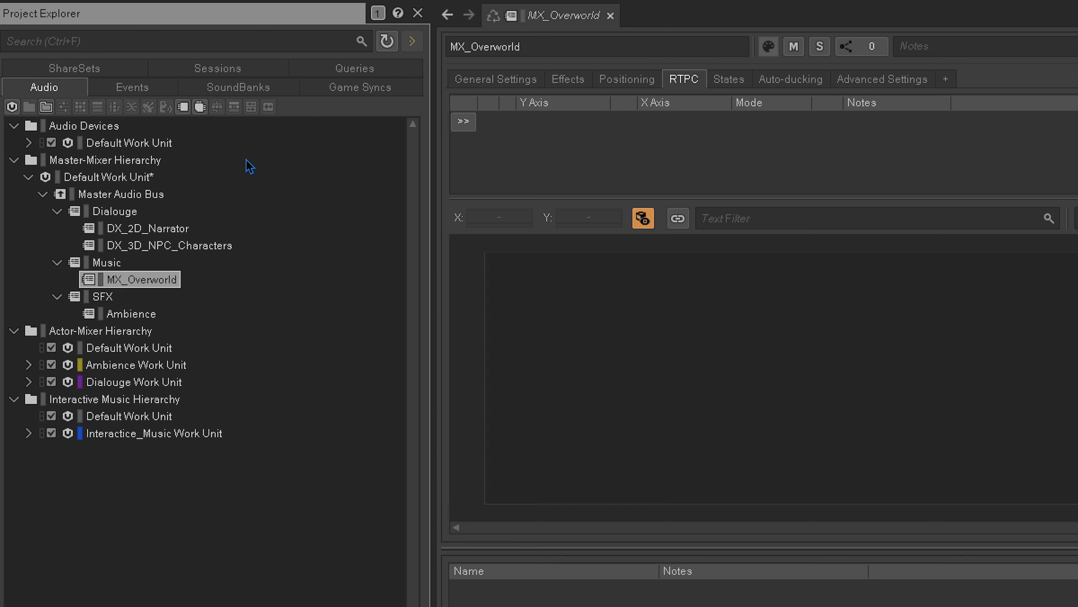
- Create an auxiliary bus named Reverb directly under the Master Audio Bus
{"action": "left_click", "coordinate": [103, 196]}
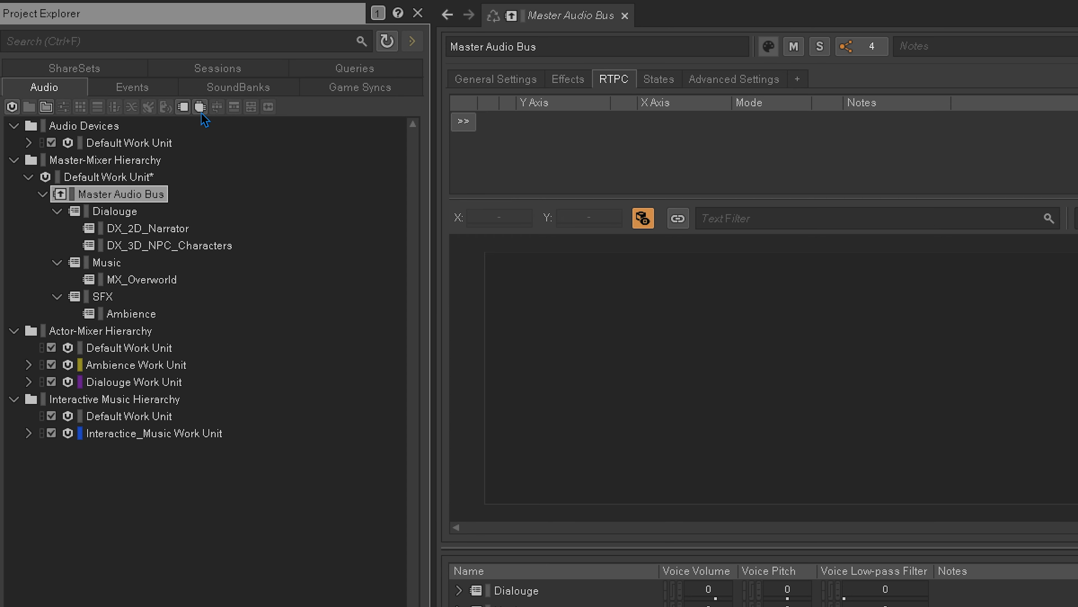
{"action": "left_click", "coordinate": [200, 106]}
{"action": "type", "text": "R"}
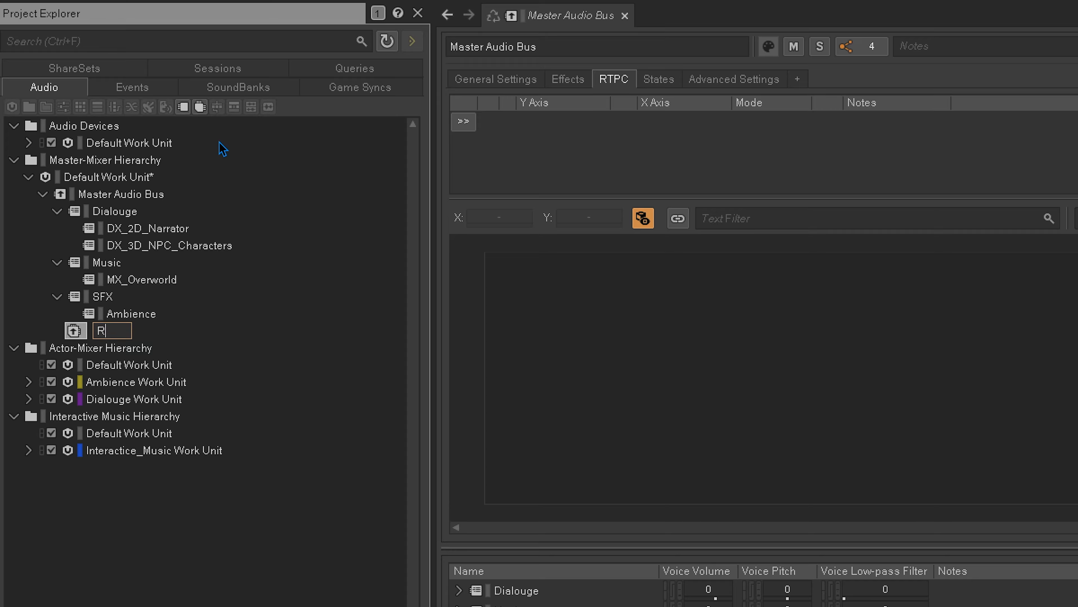
{"action": "type", "text": "everb"}
{"action": "key", "text": "Return"}
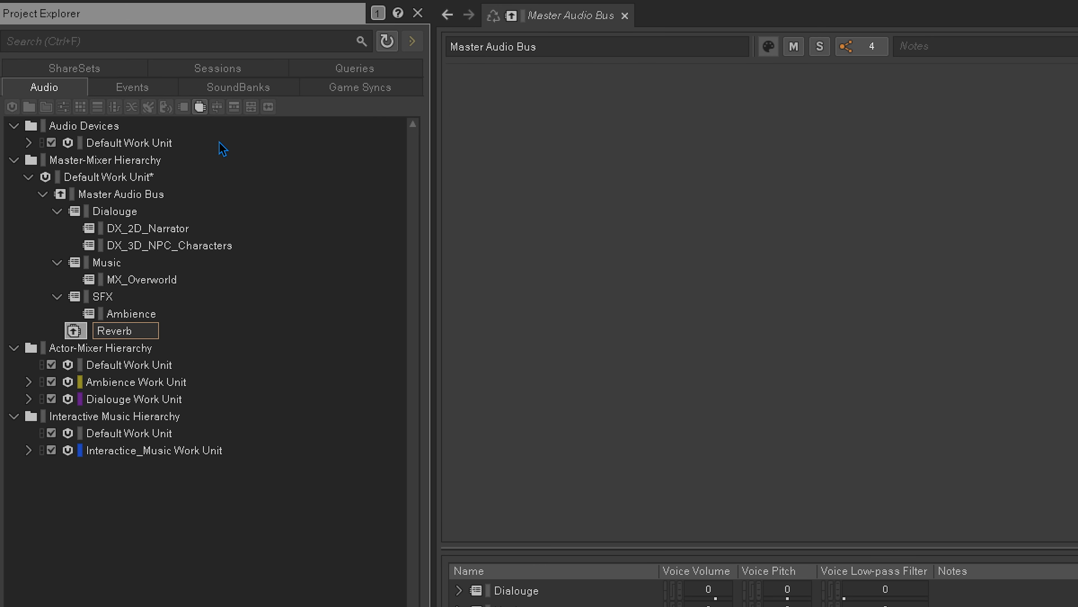
- Set the colour of the Dialouge bus to purple, matching the Dialouge Work Unit
{"action": "left_click", "coordinate": [95, 212]}
{"action": "right_click", "coordinate": [95, 212]}
{"action": "left_click", "coordinate": [174, 457]}
{"action": "left_click", "coordinate": [427, 467]}
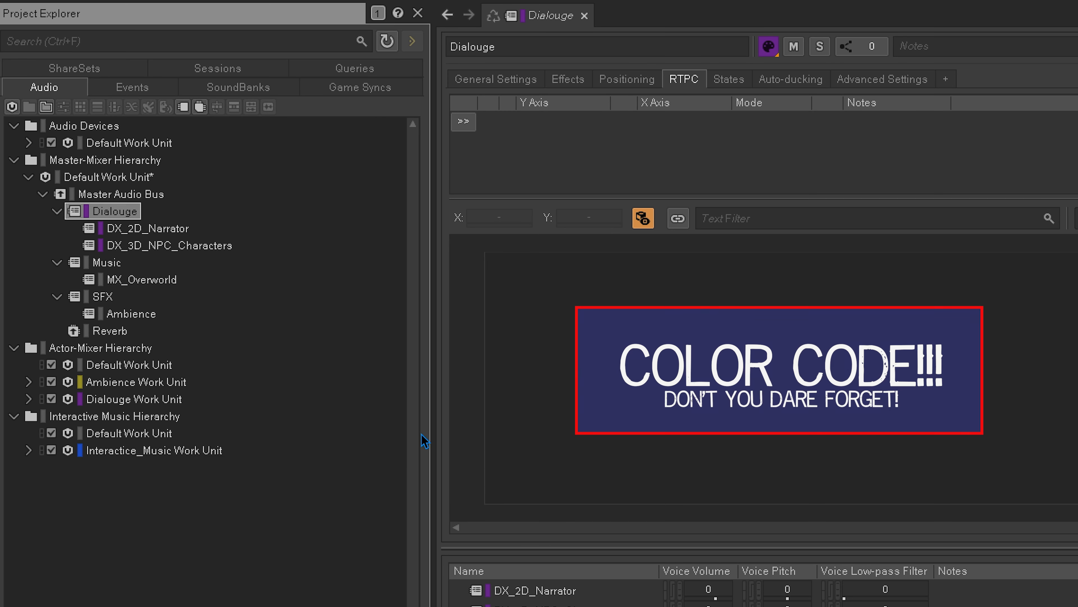
- Set the colour of the Music bus to blue, matching the Interactice_Music Work Unit
{"action": "left_click", "coordinate": [107, 262]}
{"action": "right_click", "coordinate": [108, 262]}
{"action": "left_click", "coordinate": [188, 504]}
{"action": "left_click", "coordinate": [257, 512]}
- Colour the SFX bus orange and its child Ambience bus yellow
{"action": "right_click", "coordinate": [105, 296]}
{"action": "left_click", "coordinate": [164, 541]}
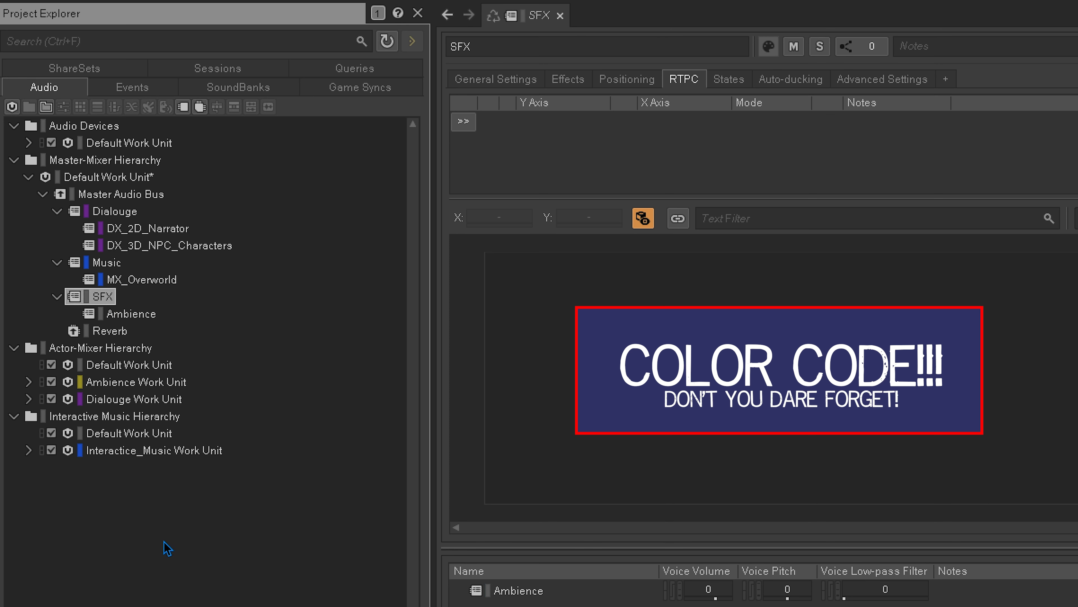
{"action": "left_click", "coordinate": [358, 552]}
{"action": "right_click", "coordinate": [126, 313]}
{"action": "left_click", "coordinate": [184, 564]}
{"action": "left_click", "coordinate": [355, 598]}
- Set the colour of the Reverb auxiliary bus to light violet-blue
{"action": "right_click", "coordinate": [103, 334]}
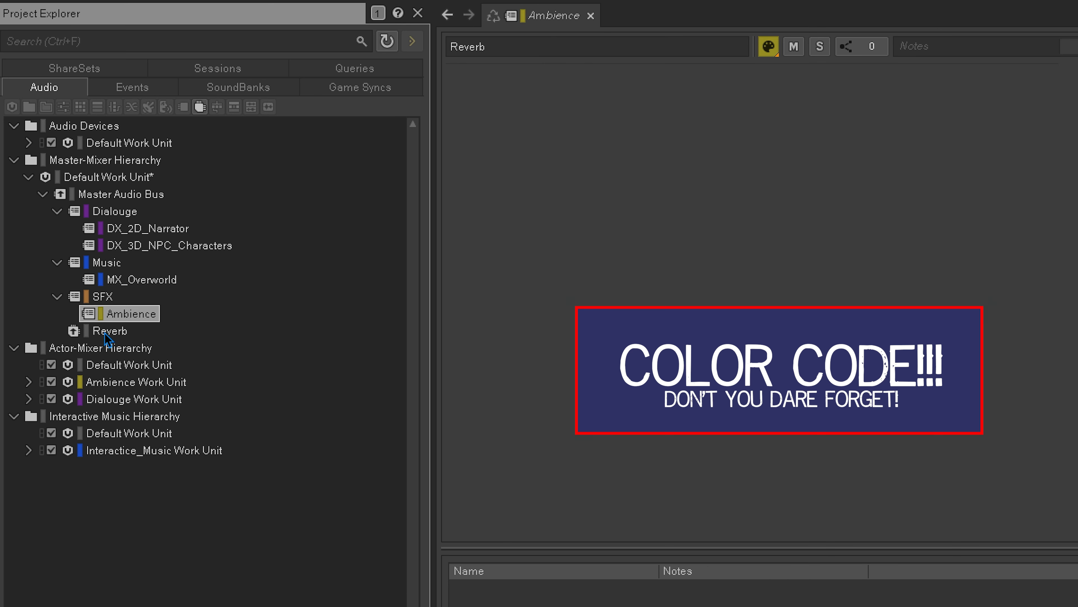
{"action": "left_click", "coordinate": [157, 575]}
{"action": "left_click", "coordinate": [215, 601]}
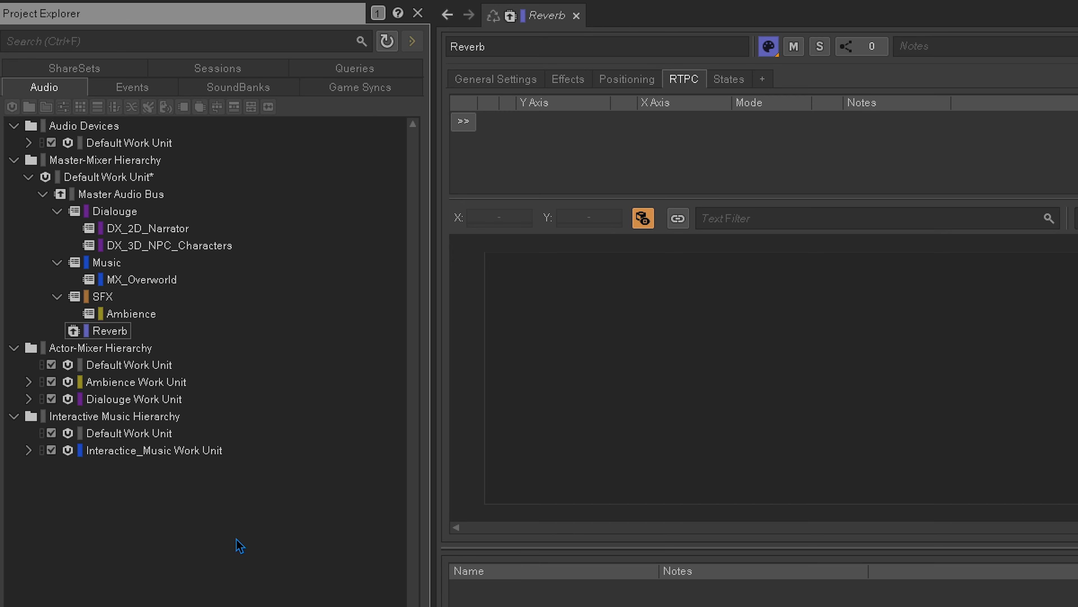
- Route the MX_Overworld object in the Interactice_Music Work Unit to the MX_Overworld bus under Music as its output bus
{"action": "left_click", "coordinate": [29, 450]}
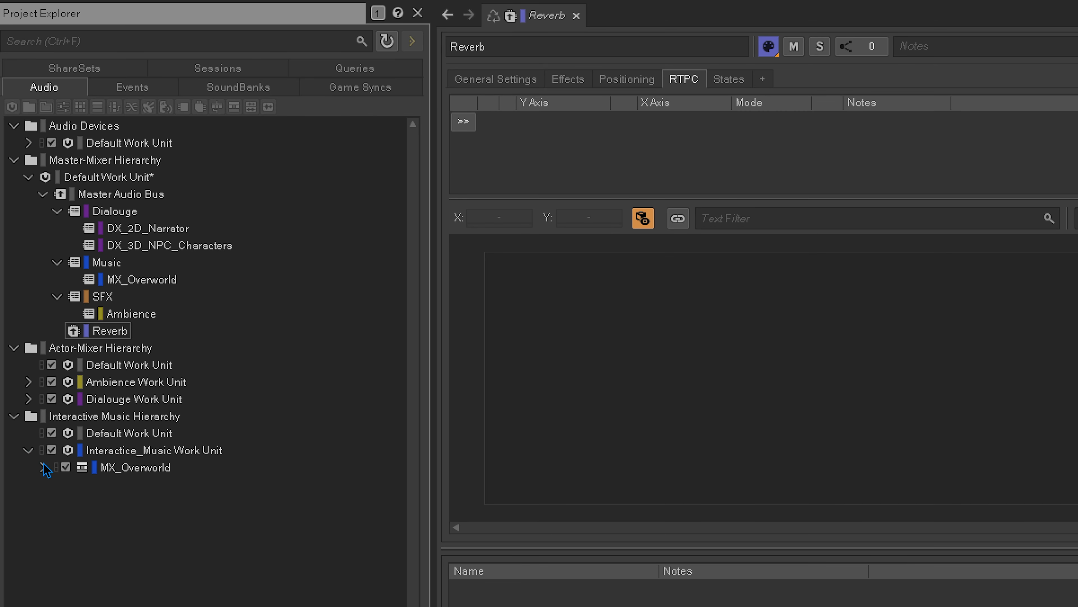
{"action": "left_click", "coordinate": [112, 469]}
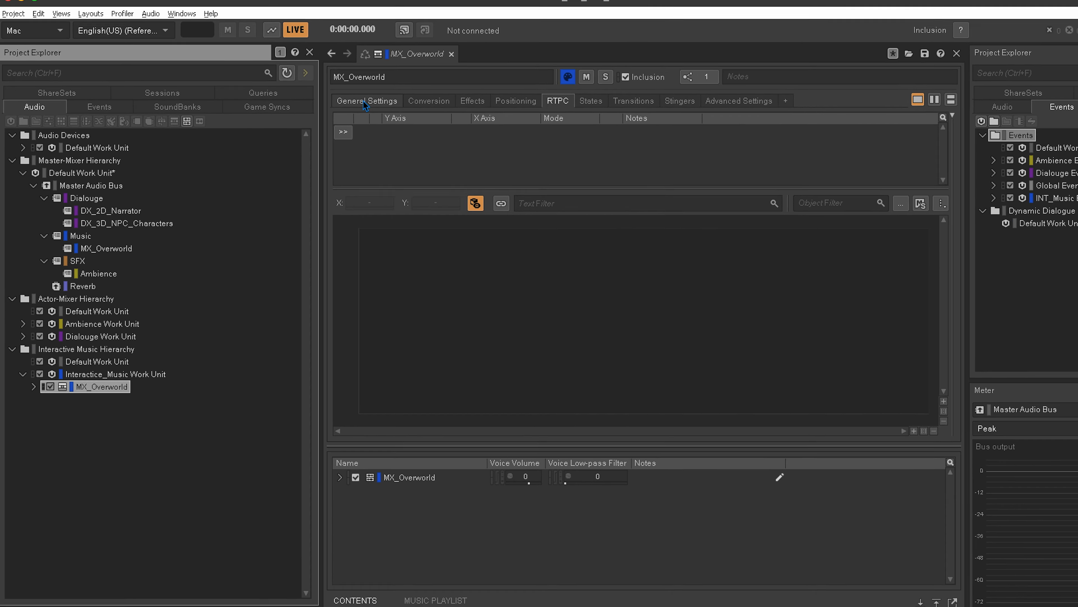
{"action": "left_click", "coordinate": [363, 101]}
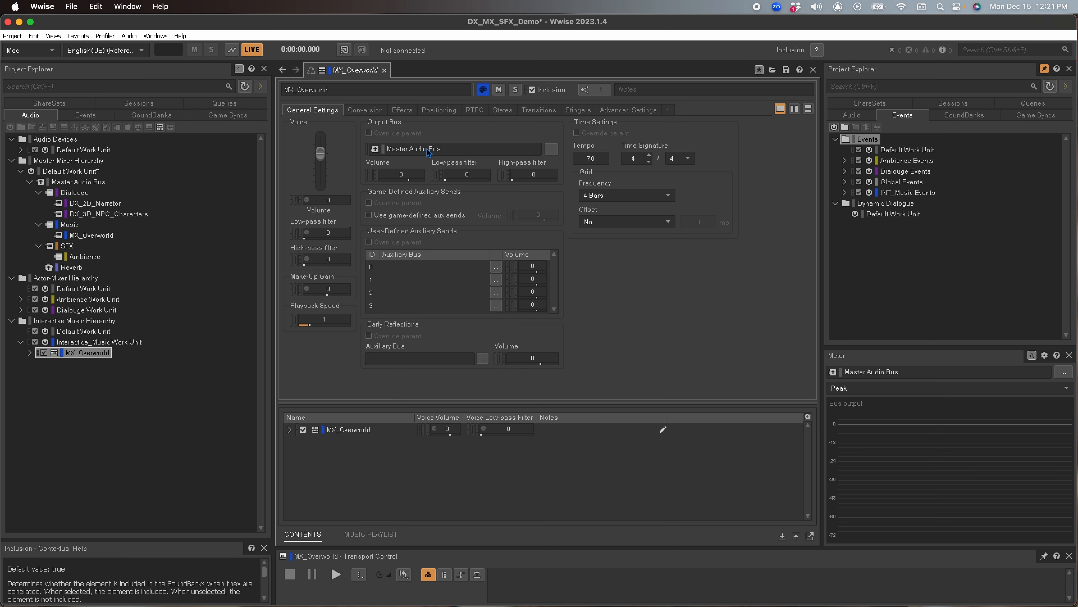
{"action": "left_click", "coordinate": [551, 148]}
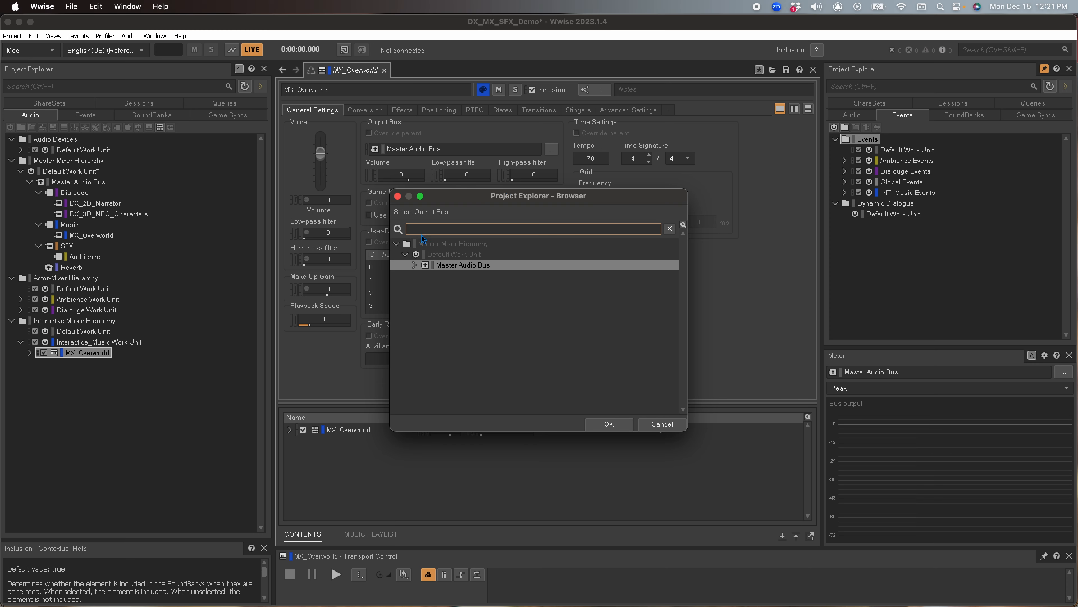
{"action": "left_click", "coordinate": [414, 265]}
{"action": "left_click", "coordinate": [423, 286]}
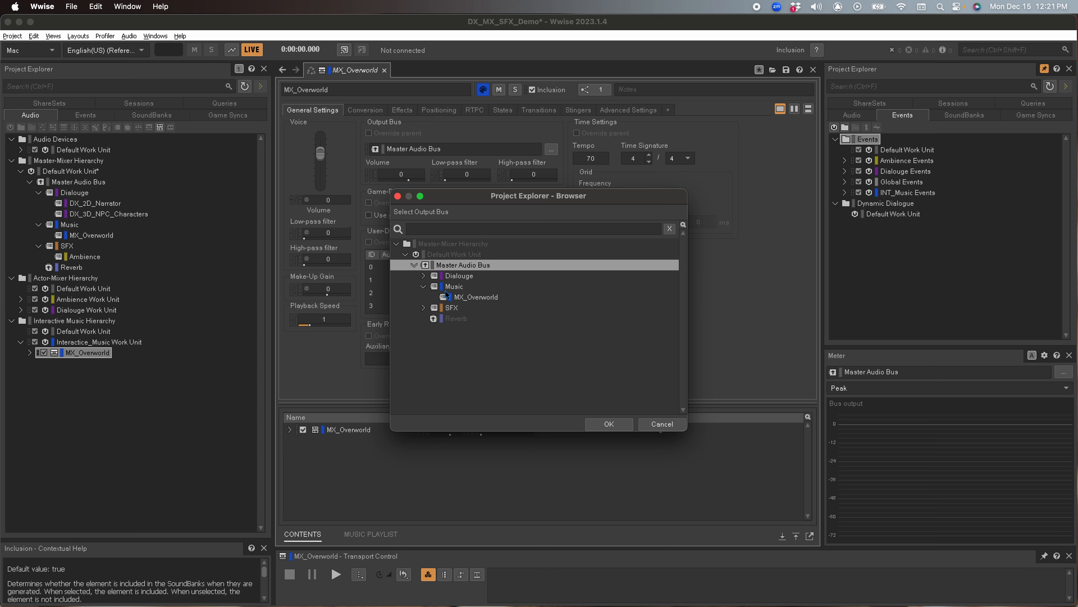
{"action": "left_click", "coordinate": [466, 298]}
{"action": "left_click", "coordinate": [603, 424]}
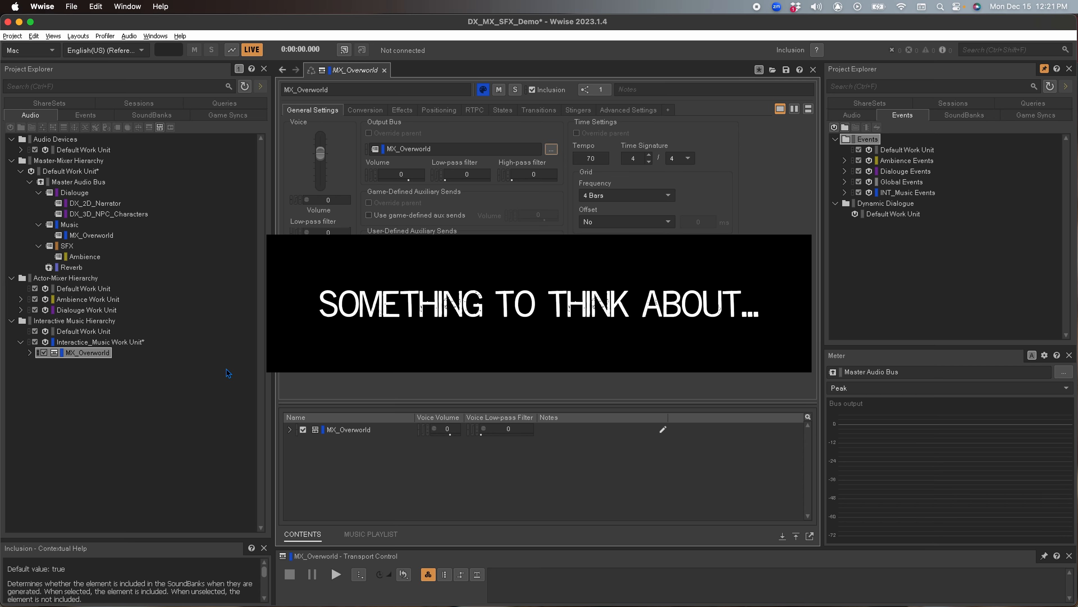
- Route the Ambience object in the Ambience Work Unit to the Ambience bus under SFX as its output bus
{"action": "left_click", "coordinate": [21, 300]}
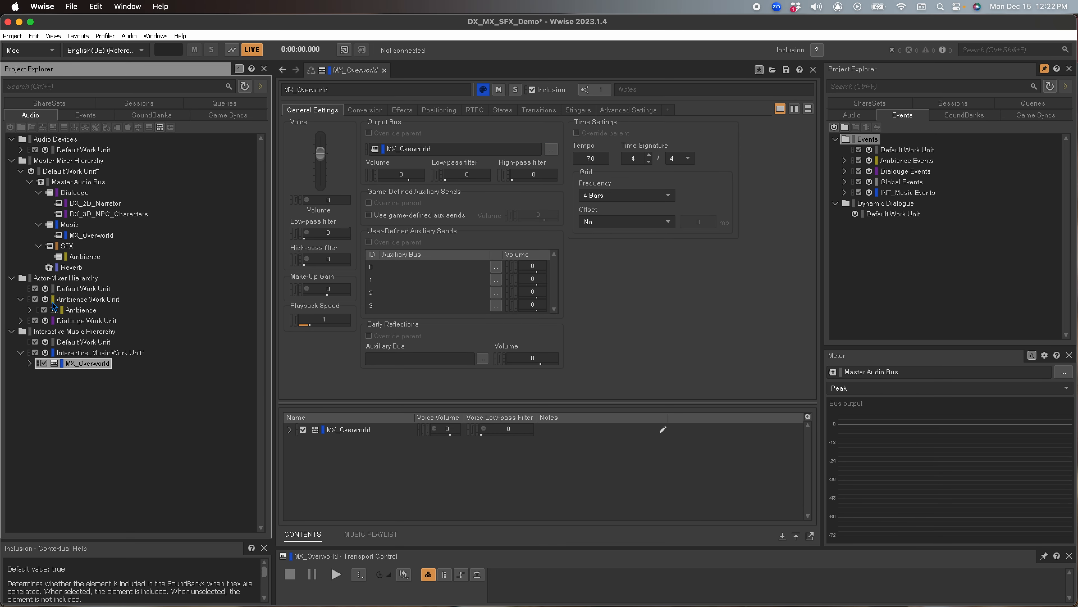
{"action": "left_click", "coordinate": [29, 310]}
{"action": "left_click", "coordinate": [39, 320]}
{"action": "left_click", "coordinate": [79, 310]}
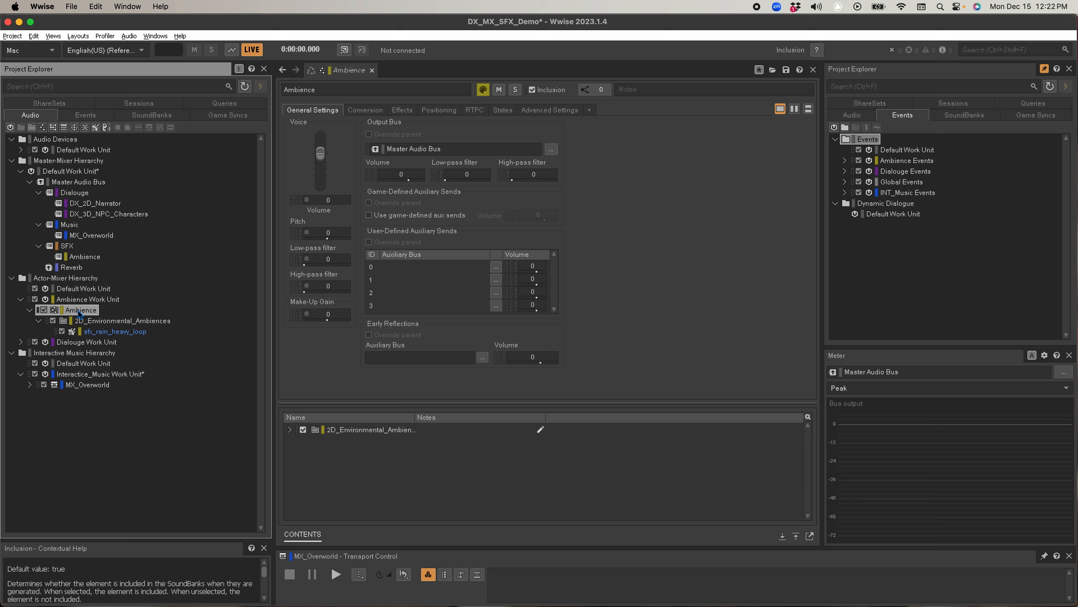
{"action": "left_click", "coordinate": [551, 149]}
{"action": "left_click", "coordinate": [470, 318]}
{"action": "left_click", "coordinate": [609, 423]}
- Route the Character_OneShots object in the Dialouge Work Unit to the DX_3D_NPC_Characters bus as its output bus
{"action": "left_click", "coordinate": [29, 310]}
{"action": "left_click", "coordinate": [20, 320]}
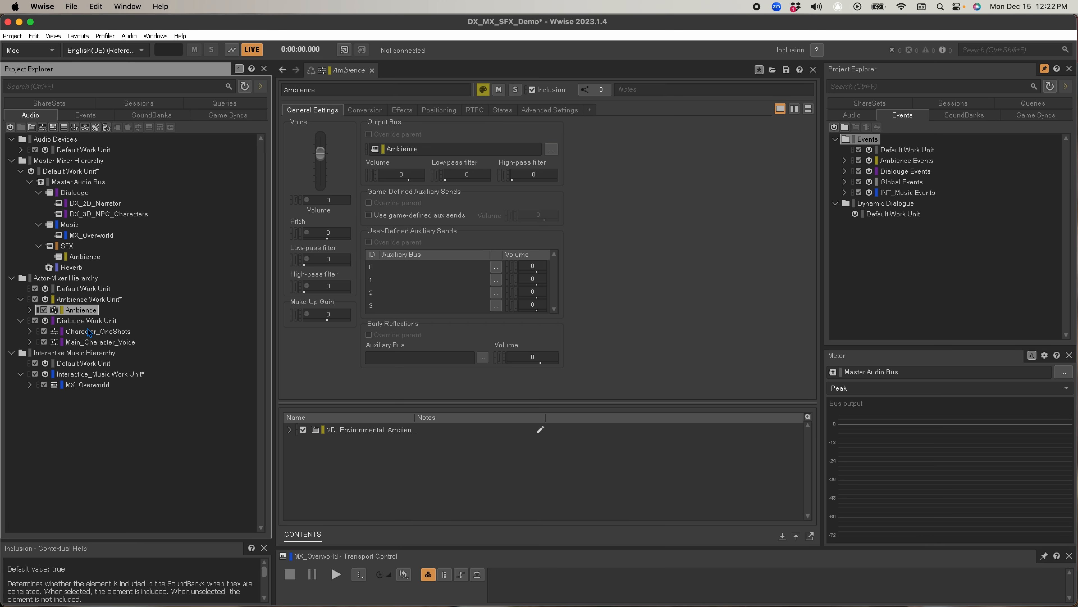
{"action": "left_click", "coordinate": [98, 331]}
{"action": "left_click", "coordinate": [551, 149]}
{"action": "left_click", "coordinate": [422, 276]}
{"action": "left_click", "coordinate": [480, 298]}
{"action": "left_click", "coordinate": [609, 424]}
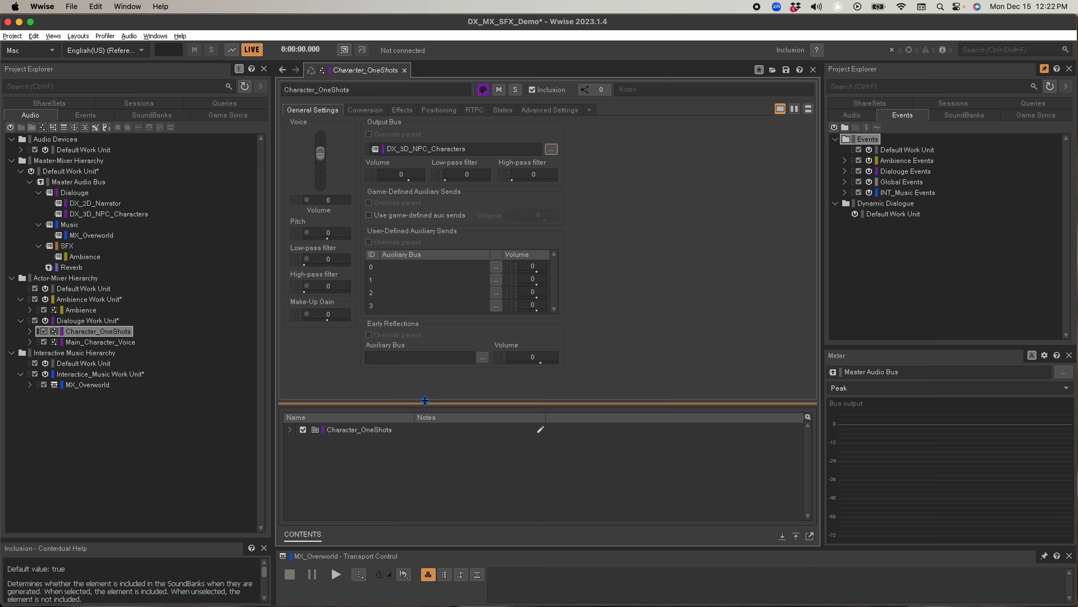
- Route the Main_Character_Voice object to the DX_2D_Narrator bus as its output bus and save the project
{"action": "left_click", "coordinate": [85, 343]}
{"action": "left_click", "coordinate": [551, 149]}
{"action": "left_click", "coordinate": [474, 288]}
{"action": "left_click", "coordinate": [609, 424]}
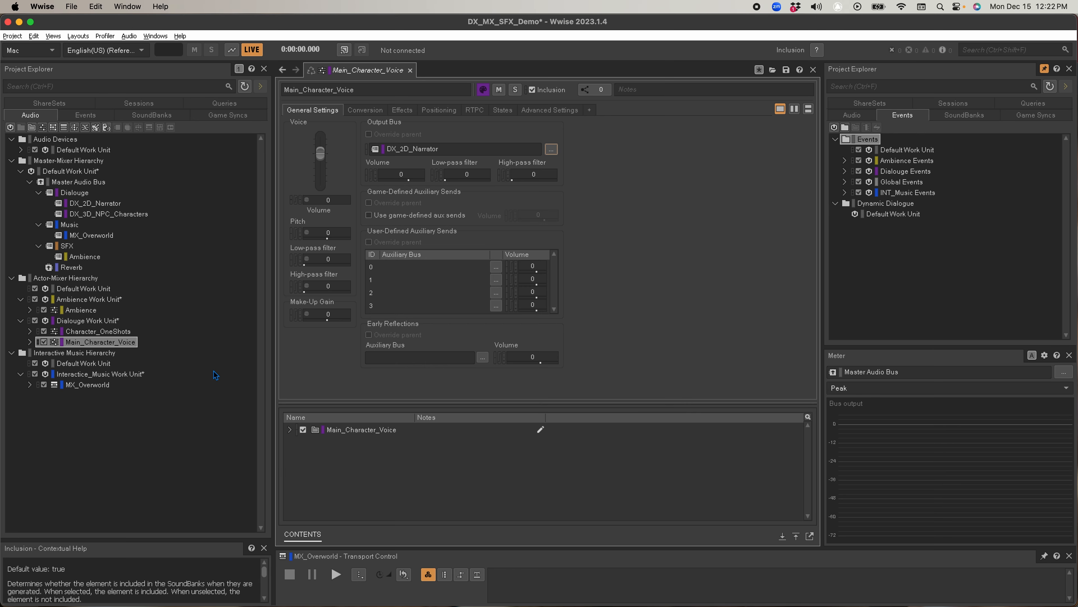
{"action": "key", "text": "super+s"}
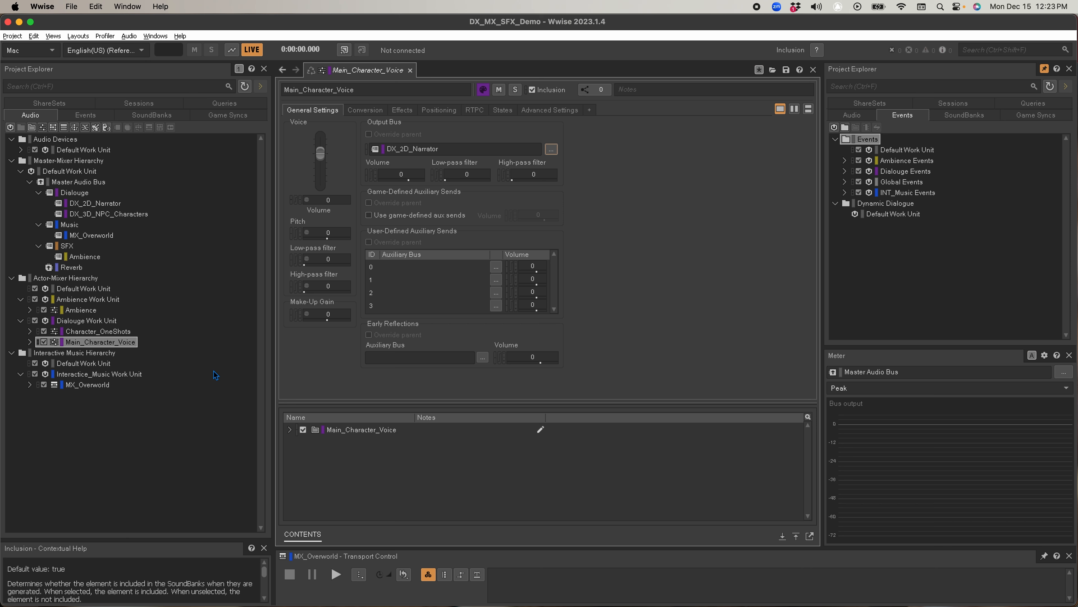
- Assign the Reverb auxiliary bus to the first user-defined auxiliary send (ID 0) of the Ambience actor-mixer object
{"action": "left_click", "coordinate": [70, 309]}
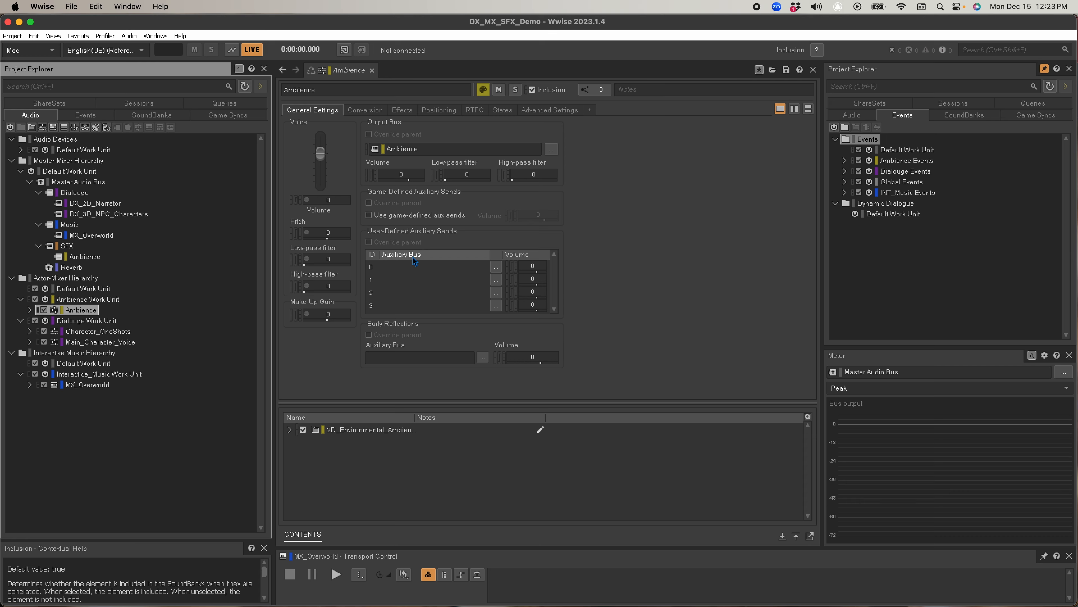
{"action": "left_click", "coordinate": [495, 267]}
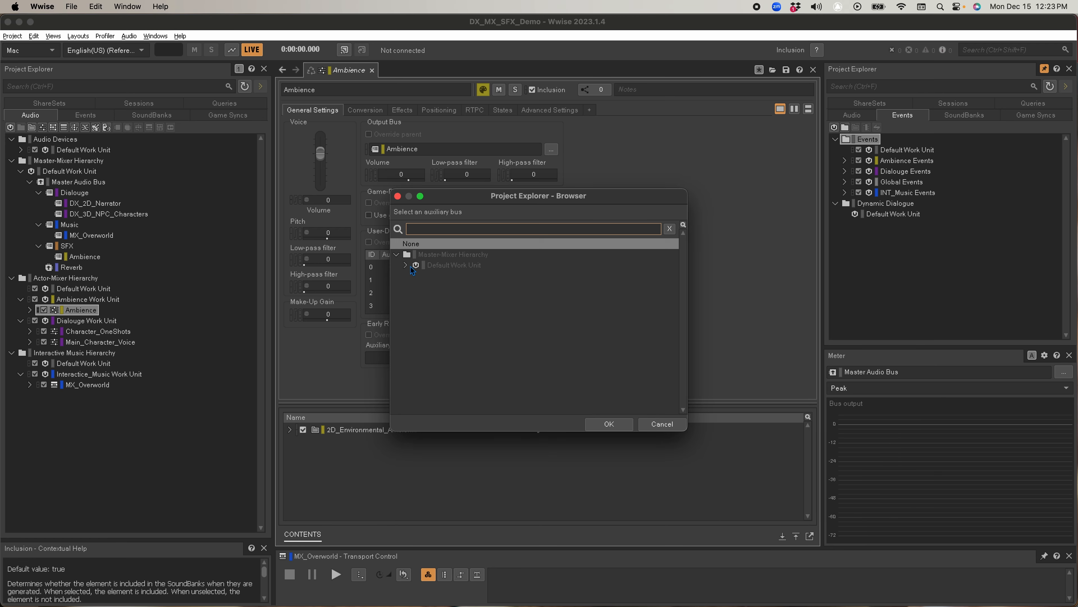
{"action": "left_click", "coordinate": [413, 275]}
{"action": "left_click", "coordinate": [460, 318]}
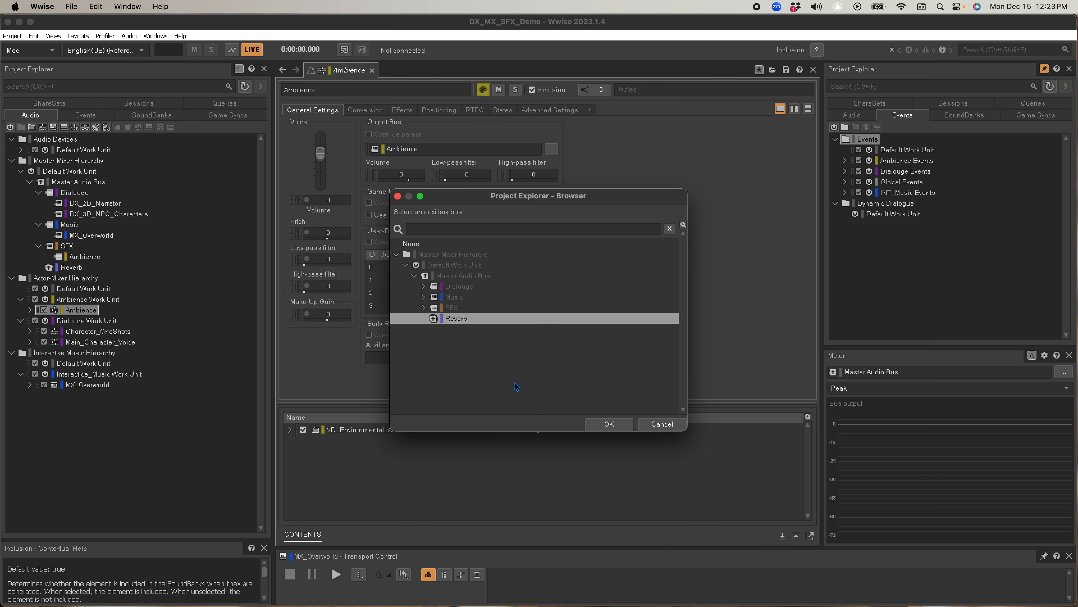
{"action": "left_click", "coordinate": [612, 423]}
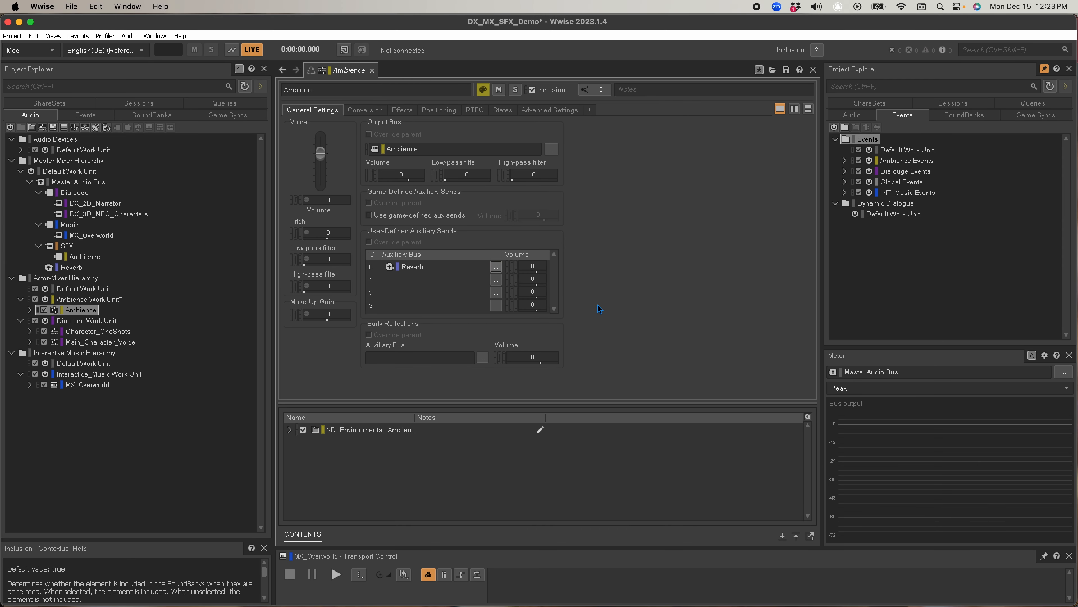
- Add a RoomVerb effect with the Exteriors preset Have_U_Ever_Been_Outside to the Reverb auxiliary bus
{"action": "left_click", "coordinate": [68, 267]}
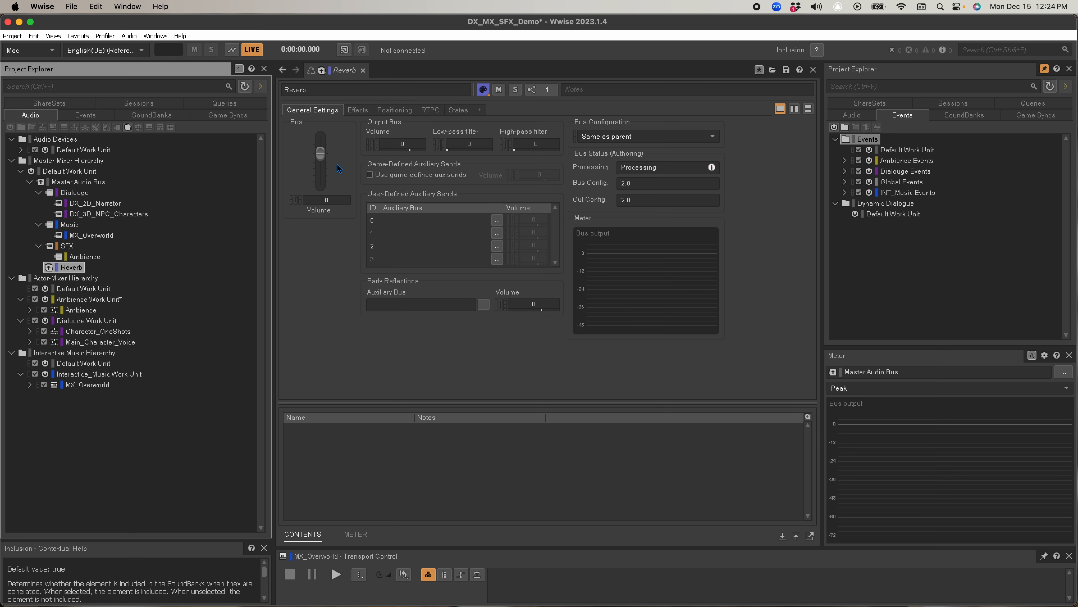
{"action": "left_click", "coordinate": [354, 111]}
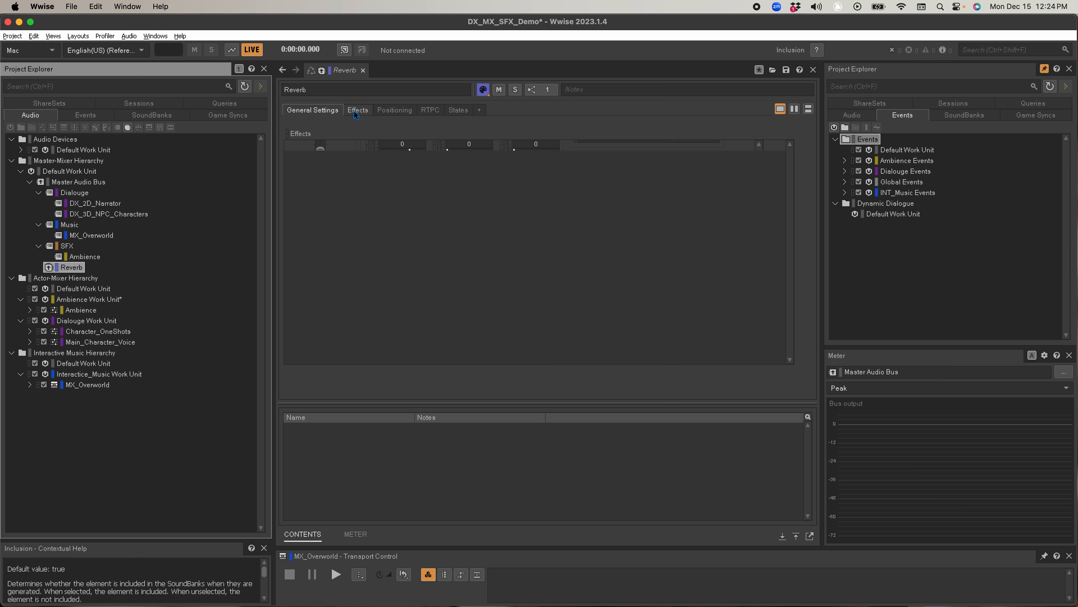
{"action": "right_click", "coordinate": [339, 192]}
{"action": "mouse_move", "coordinate": [354, 197]}
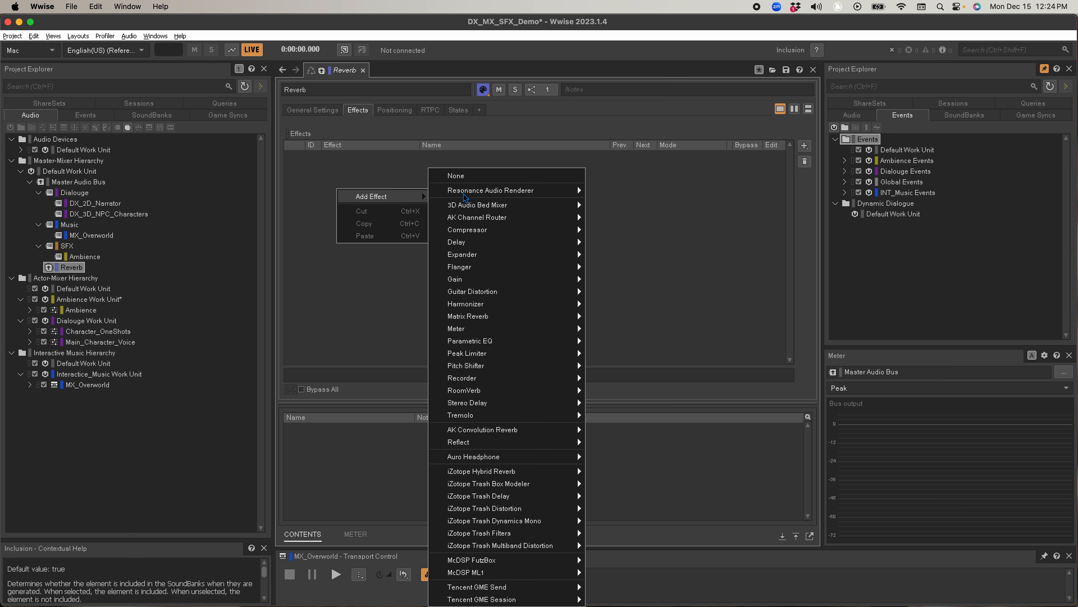
{"action": "mouse_move", "coordinate": [501, 254]}
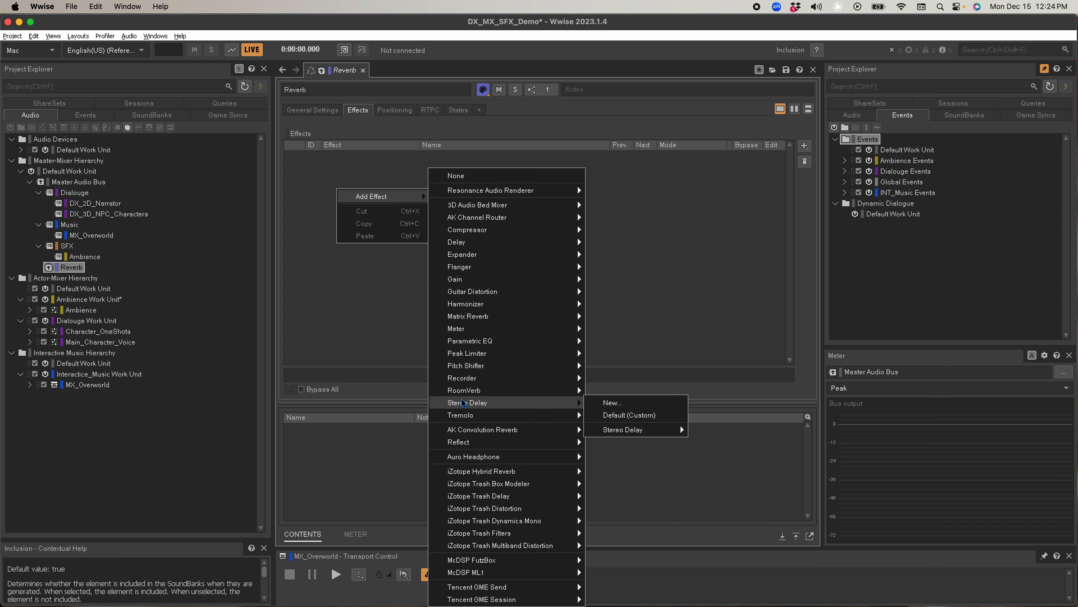
{"action": "mouse_move", "coordinate": [517, 395]}
{"action": "mouse_move", "coordinate": [619, 418]}
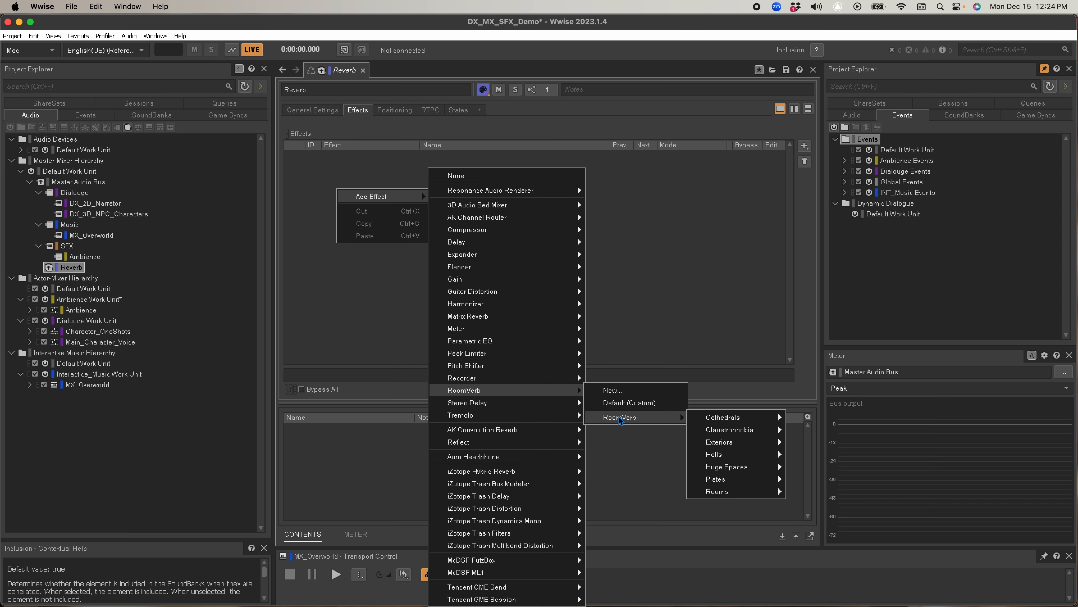
{"action": "mouse_move", "coordinate": [788, 442]}
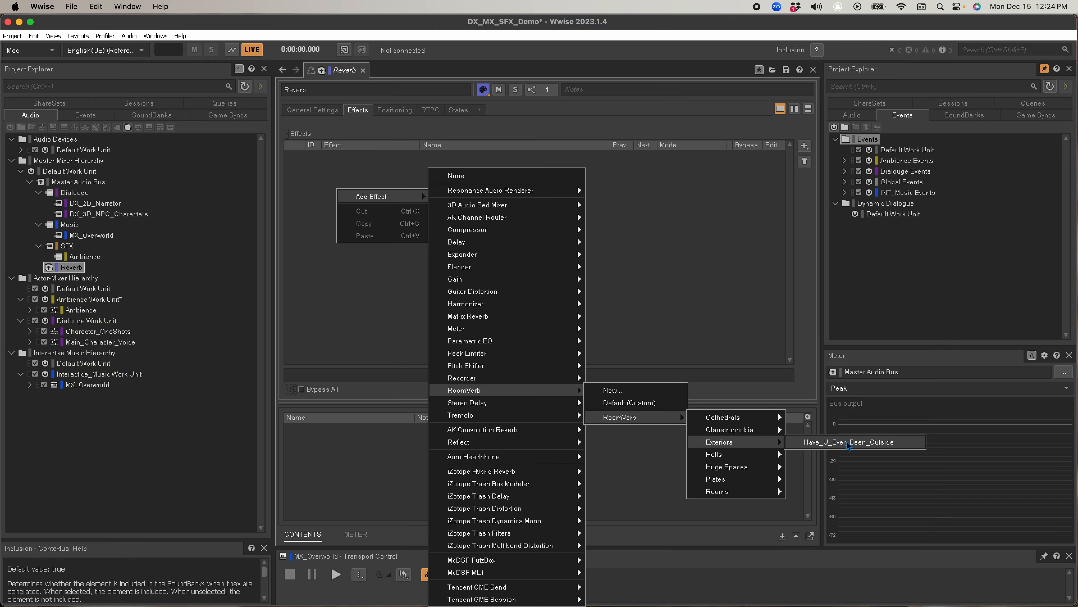
{"action": "left_click", "coordinate": [906, 441]}
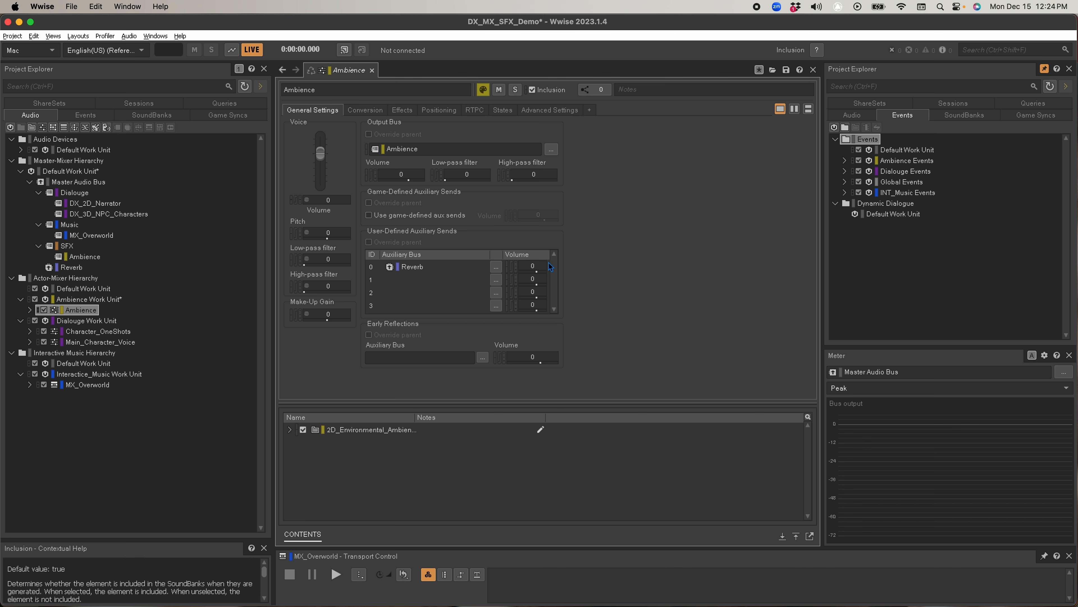
- Play the Play_rain event in the Soundcaster and place its window clear of the Ambience object's send settings
{"action": "left_click", "coordinate": [533, 266]}
{"action": "left_click_drag", "start_coordinate": [543, 279], "coordinate": [568, 280]}
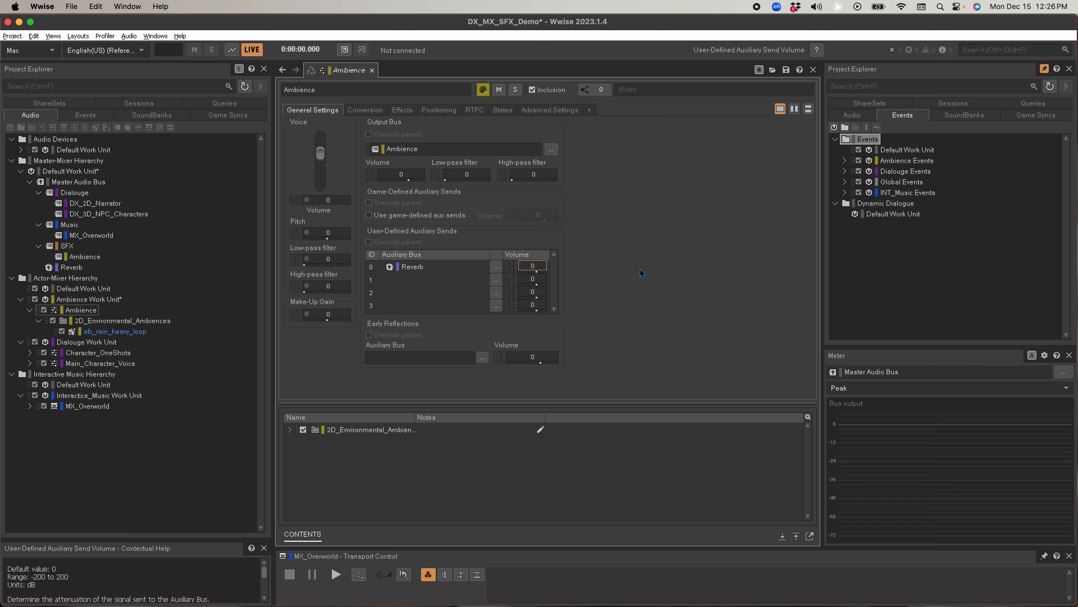
{"action": "key", "text": "shift+s"}
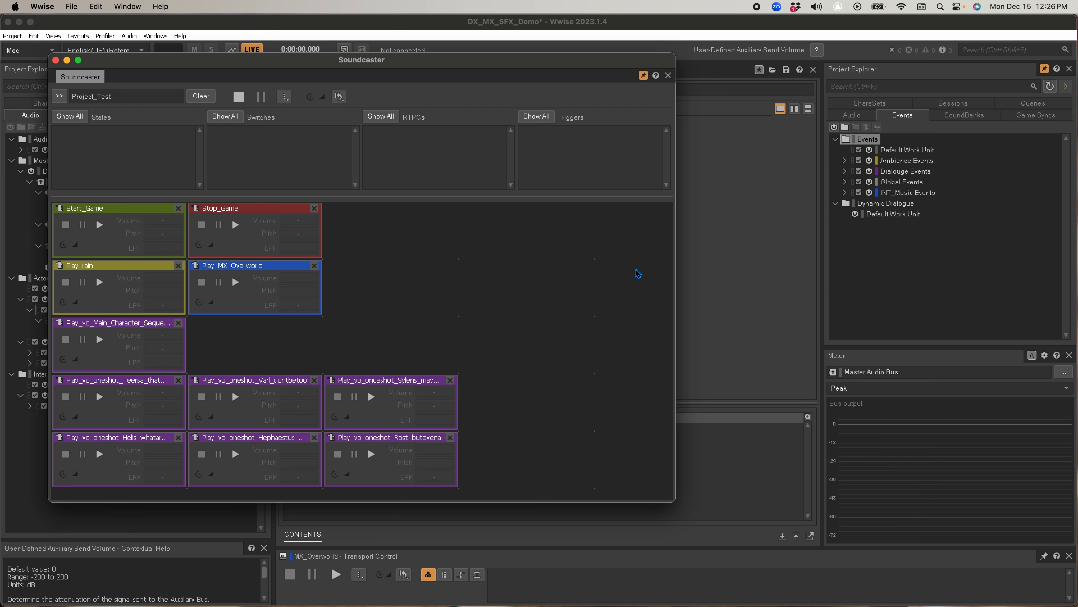
{"action": "left_click", "coordinate": [100, 282]}
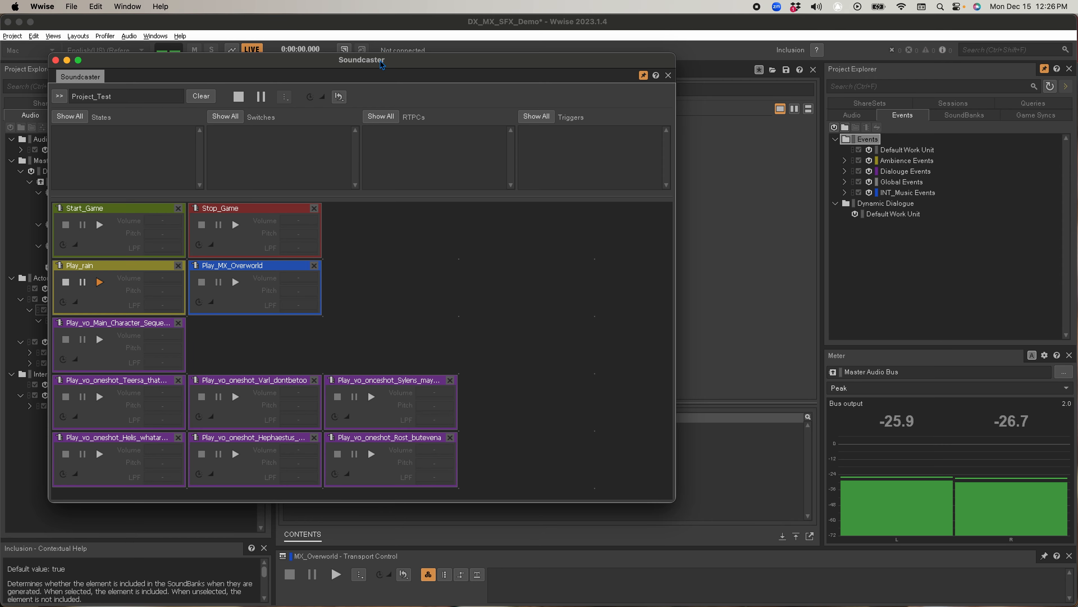
{"action": "left_click_drag", "start_coordinate": [384, 62], "coordinate": [951, 60]}
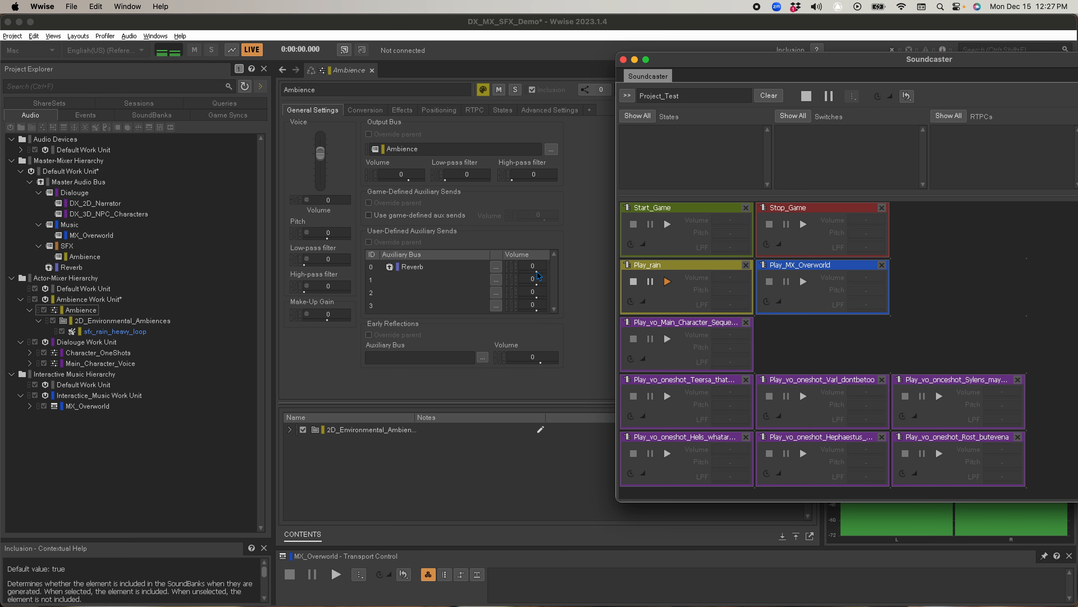
- Set the Ambience object's Reverb send volume to 12 dB while the rain plays, and end the Soundcaster audition
{"action": "left_click_drag", "start_coordinate": [538, 276], "coordinate": [572, 280]}
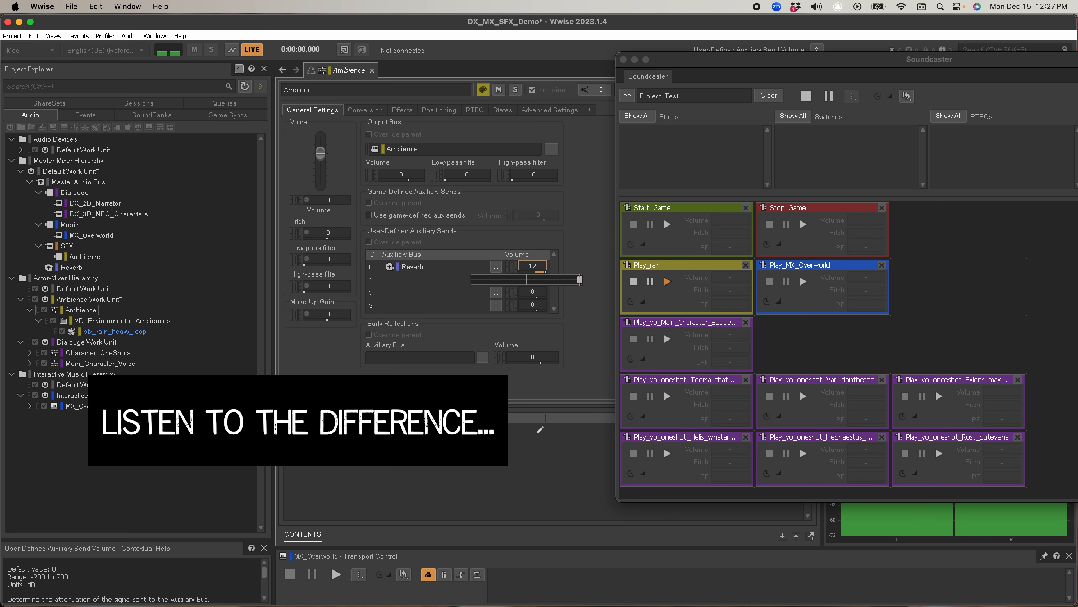
{"action": "mouse_move", "coordinate": [578, 279]}
{"action": "left_mouse_down"}
{"action": "mouse_move", "coordinate": [473, 279]}
{"action": "mouse_move", "coordinate": [580, 280]}
{"action": "left_mouse_up"}
{"action": "left_click_drag", "start_coordinate": [580, 279], "coordinate": [580, 279]}
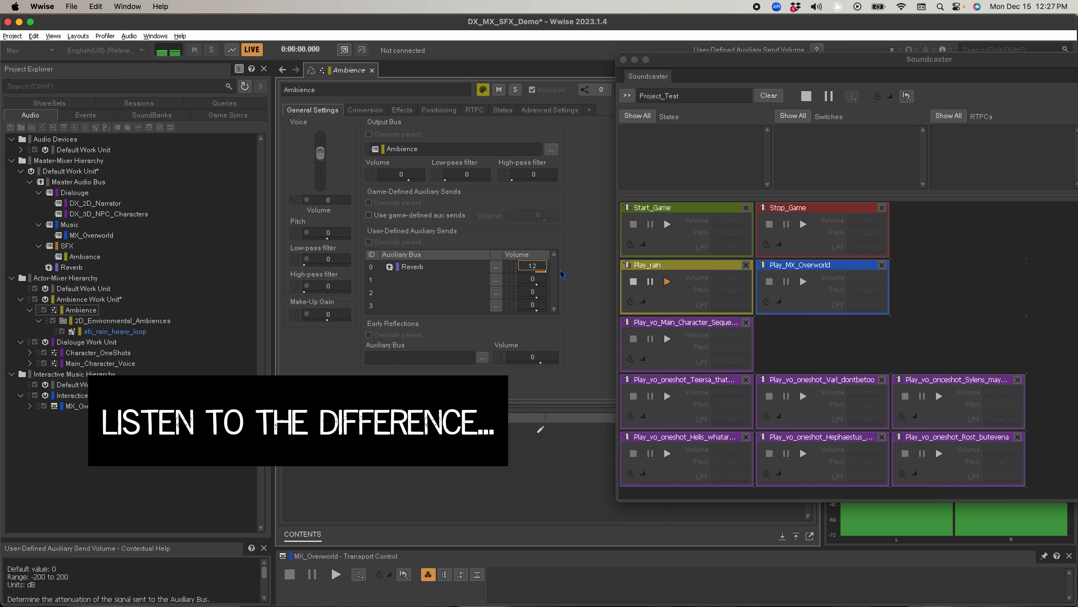
{"action": "left_click", "coordinate": [803, 226]}
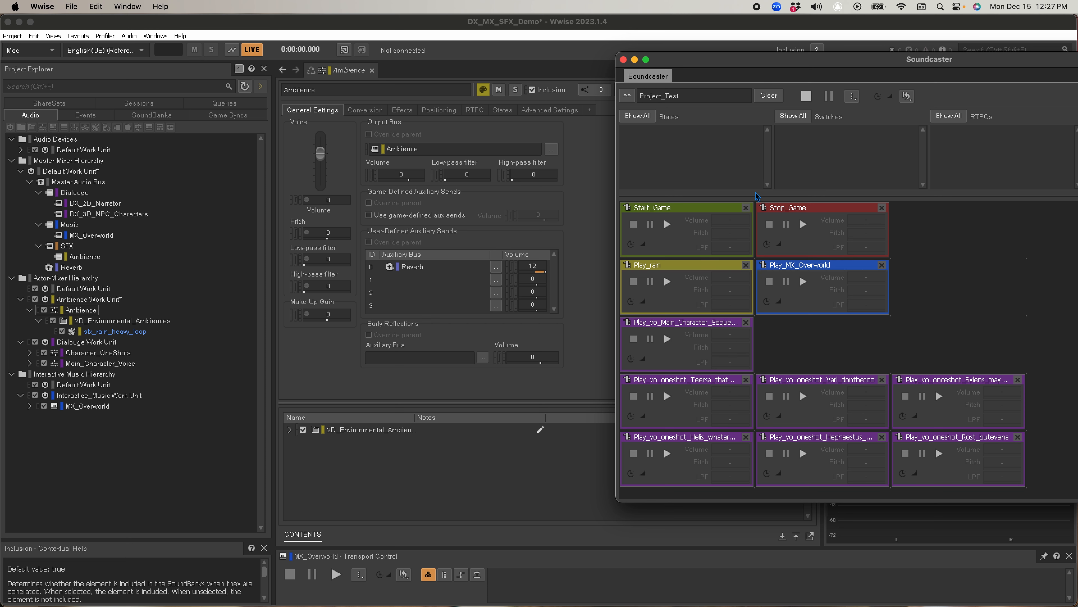
{"action": "left_click", "coordinate": [623, 60]}
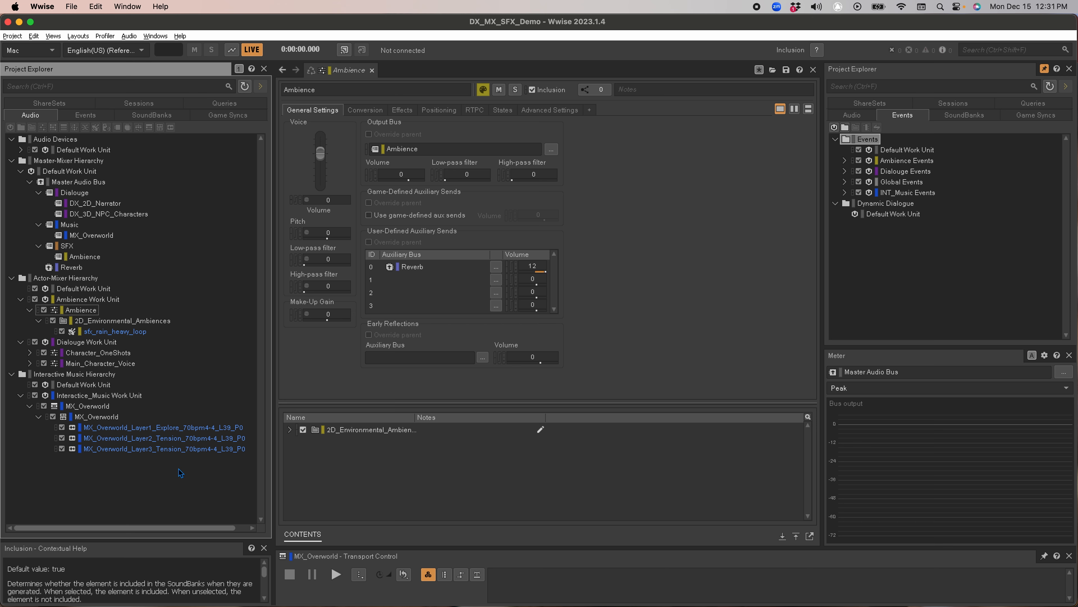
- Create a Work Unit named Music Parameters under Game Parameters in the Game Syncs
{"action": "left_click", "coordinate": [229, 116]}
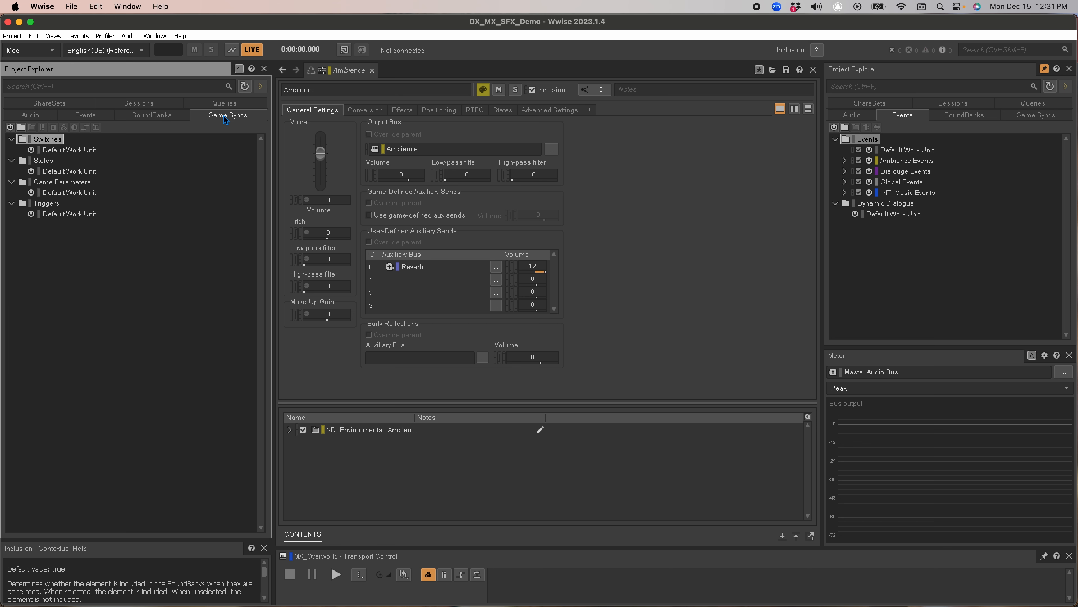
{"action": "left_click", "coordinate": [60, 181]}
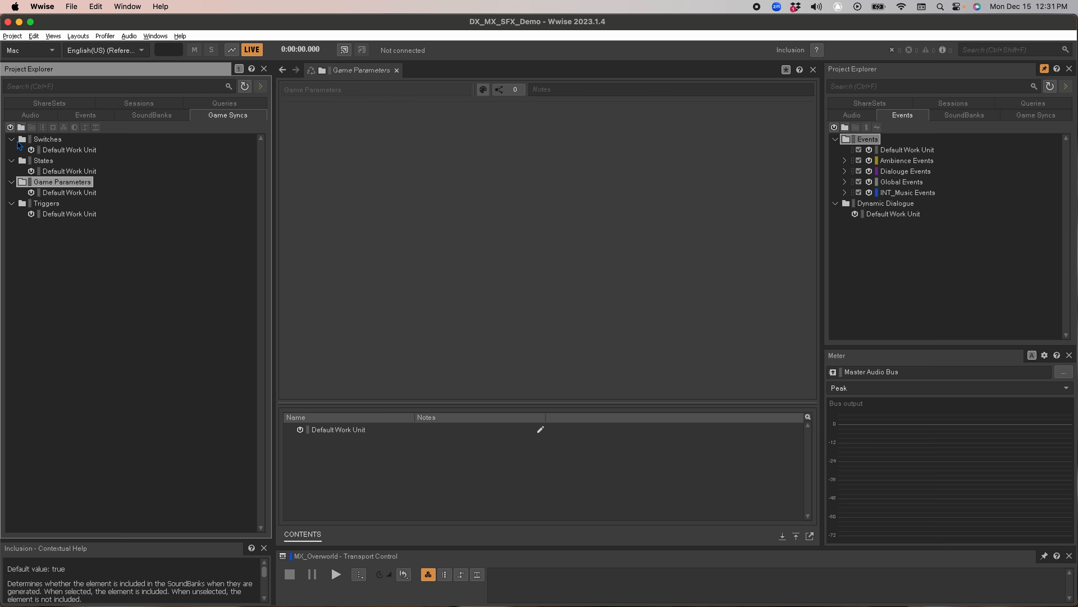
{"action": "left_click", "coordinate": [10, 127]}
{"action": "type", "text": "Music"}
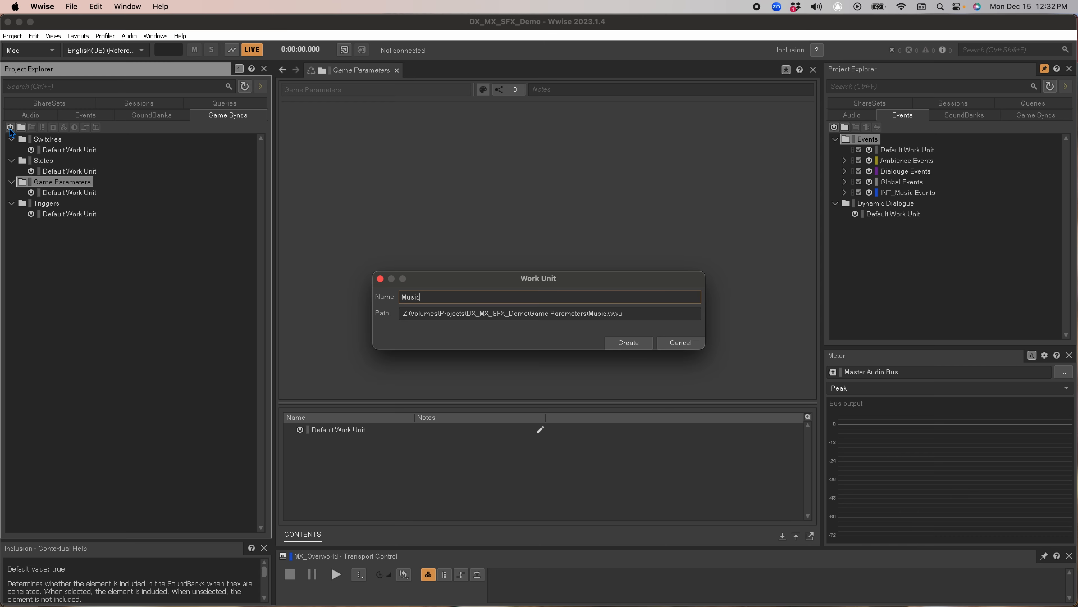
{"action": "type", "text": " Parameters"}
{"action": "key", "text": "Return"}
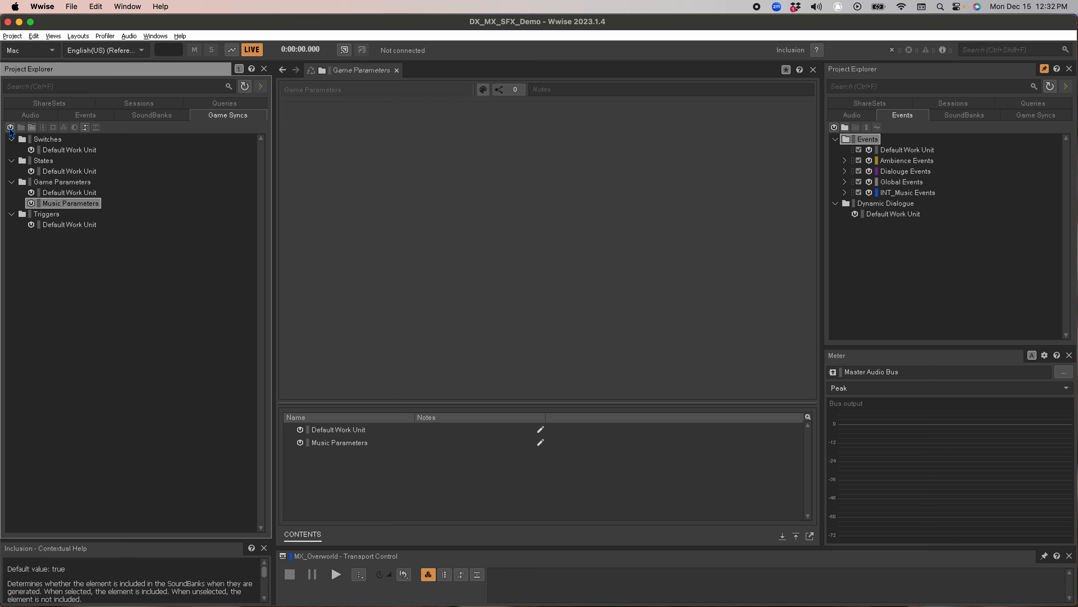
- Create a game parameter named RTPC_TENSION in the Music Parameters Work Unit
{"action": "left_click", "coordinate": [85, 127]}
{"action": "type", "text": "RT"}
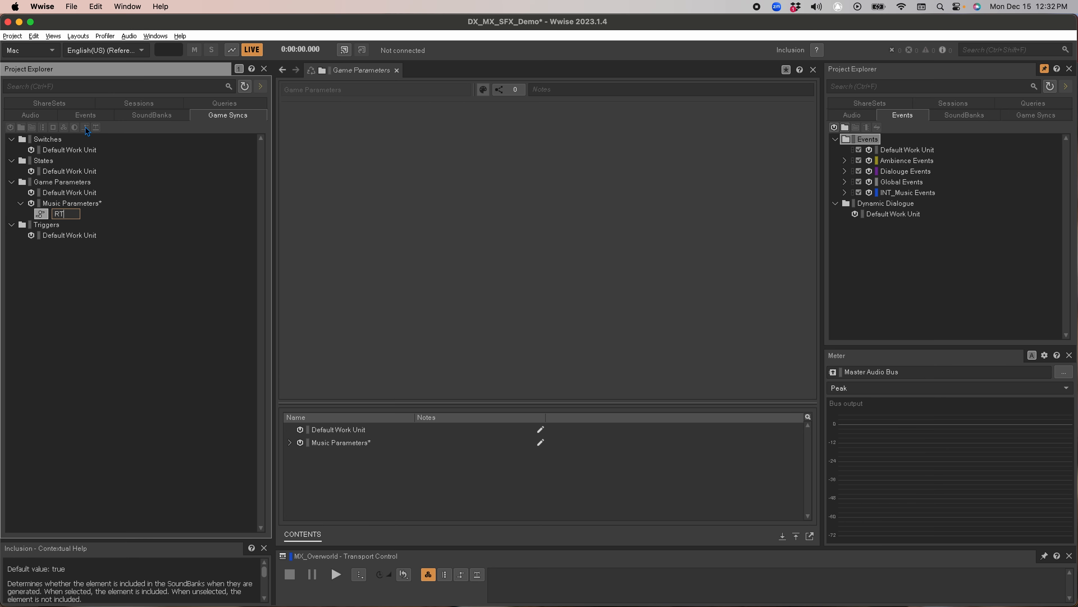
{"action": "type", "text": "PC_TENST"}
{"action": "key", "text": "BackSpace"}
{"action": "type", "text": "ION"}
{"action": "key", "text": "Return"}
- Set RTPC_TENSION's default value to 0 and its interpolation mode to Slew Rate with an attack of 25 units/second
{"action": "double_click", "coordinate": [346, 193]}
{"action": "type", "text": "0"}
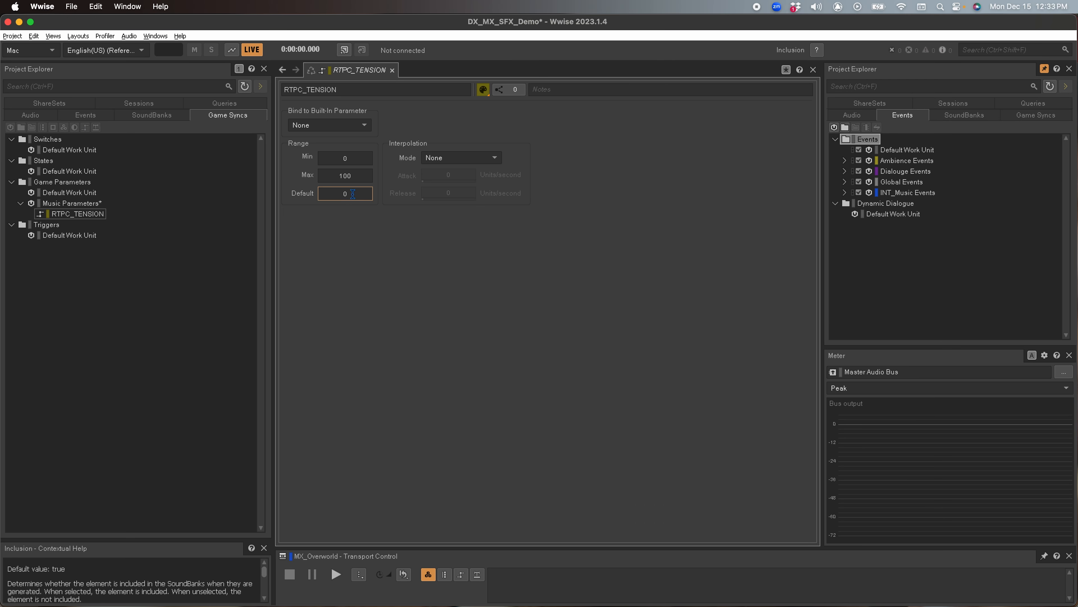
{"action": "left_click", "coordinate": [439, 158]}
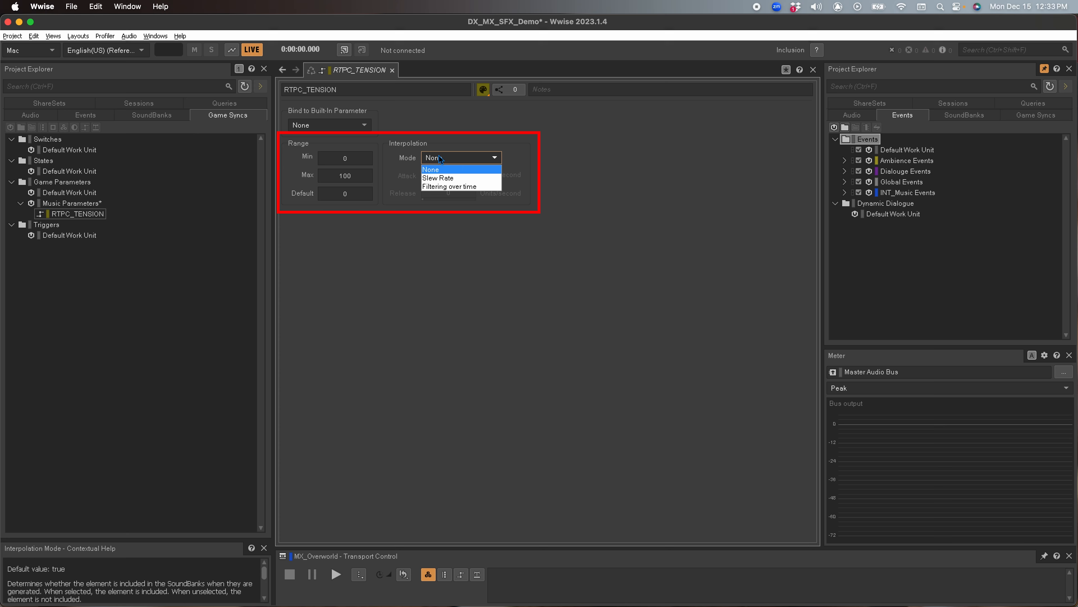
{"action": "left_click", "coordinate": [442, 178]}
{"action": "double_click", "coordinate": [457, 176]}
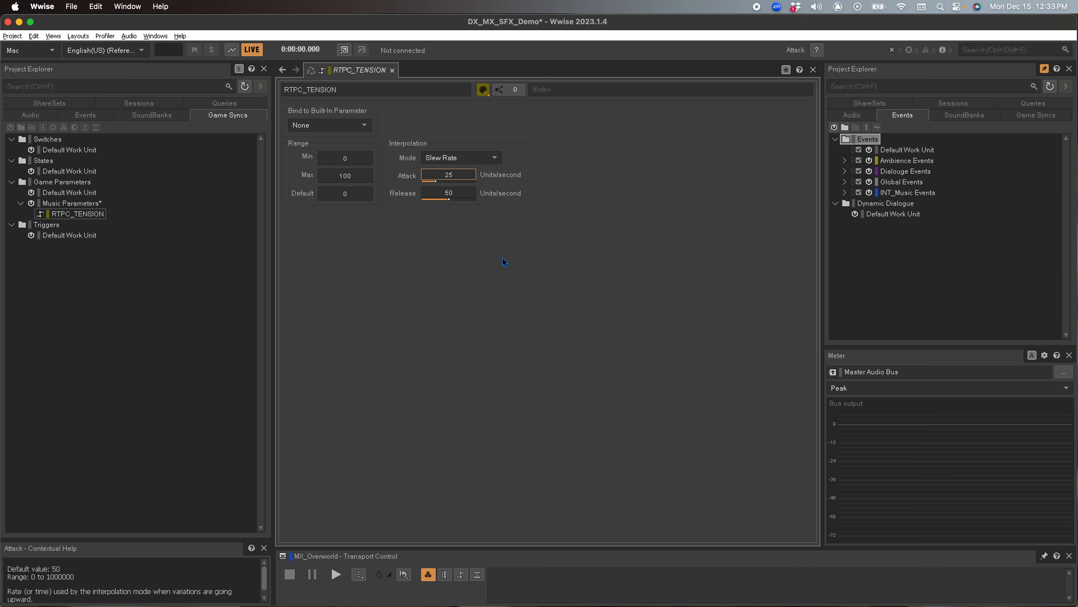
- Add an RTPC to MX_Overworld_Layer2_Tension_70bpm4-4_L39_P0 that drives Voice Volume from the RTPC_TENSION game parameter
{"action": "left_click", "coordinate": [28, 118]}
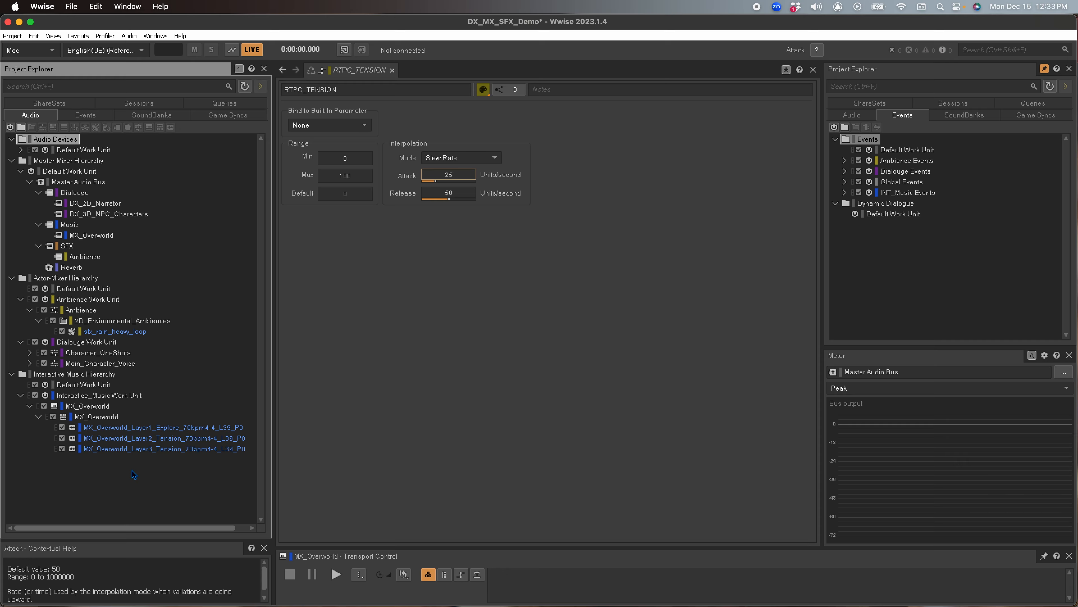
{"action": "left_click", "coordinate": [132, 440]}
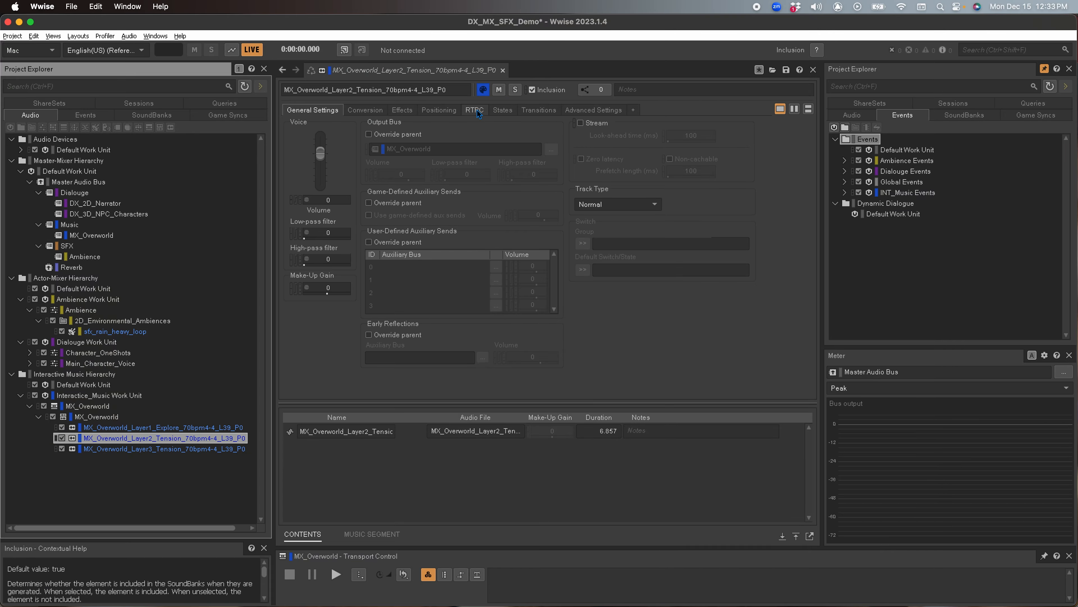
{"action": "left_click", "coordinate": [477, 110]}
{"action": "left_click", "coordinate": [293, 137]}
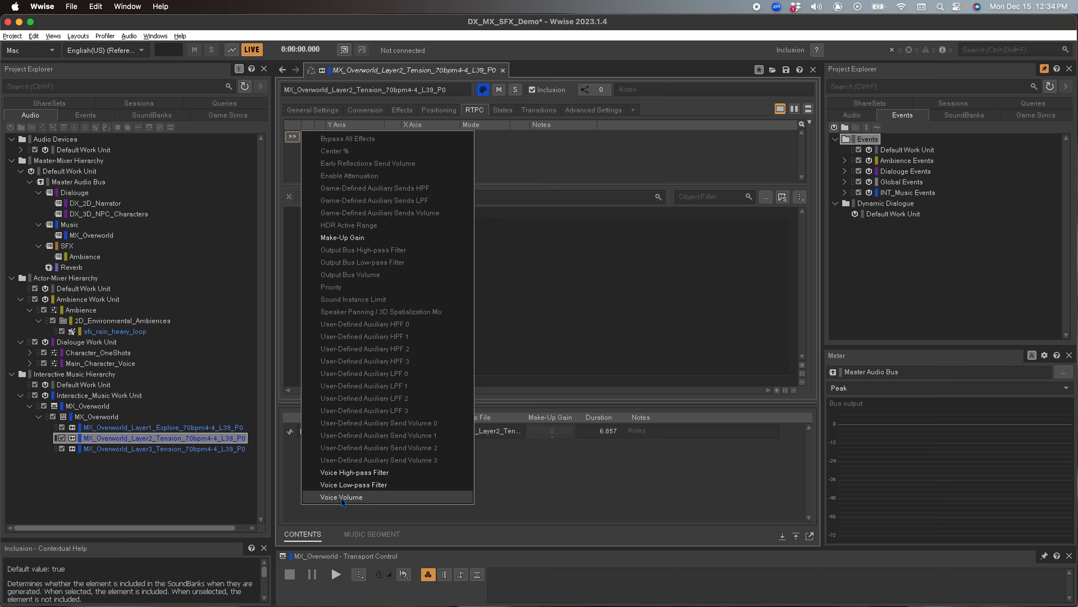
{"action": "left_click", "coordinate": [374, 498]}
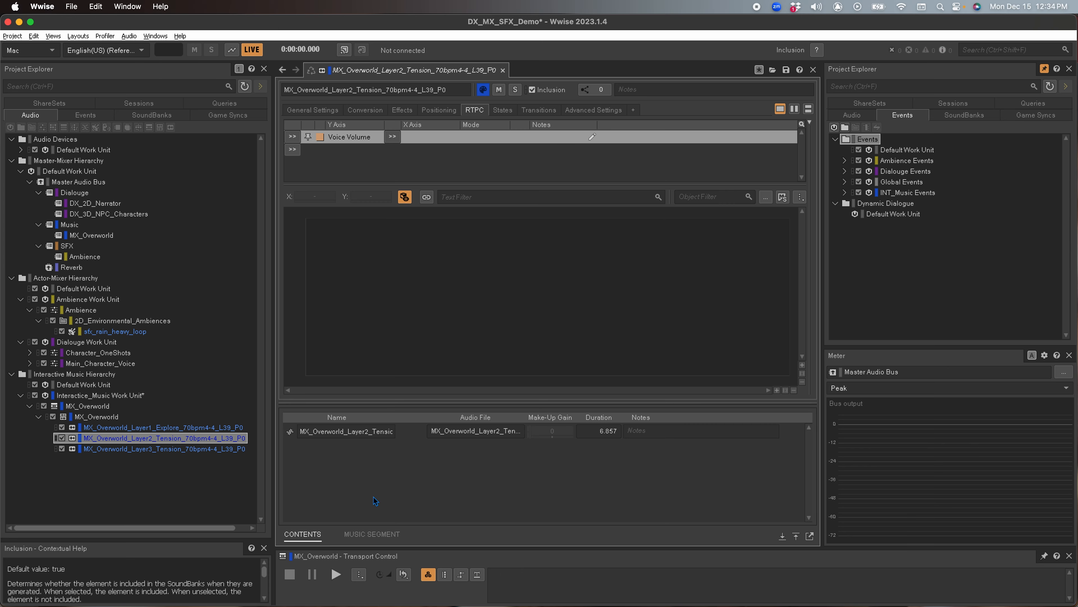
{"action": "left_click", "coordinate": [393, 137]}
{"action": "mouse_move", "coordinate": [501, 138]}
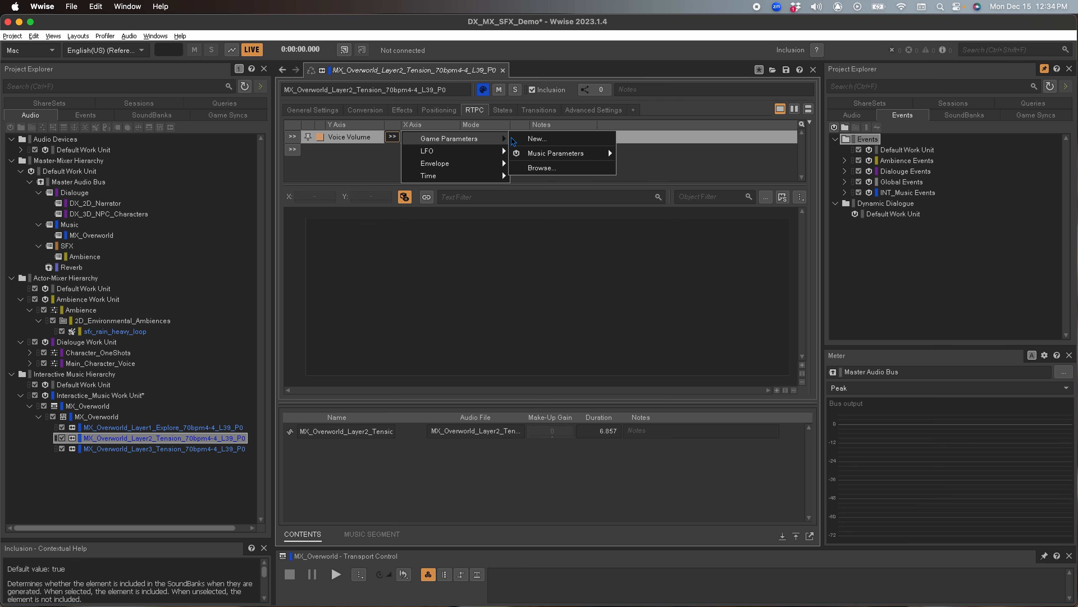
{"action": "mouse_move", "coordinate": [552, 153]}
{"action": "left_click", "coordinate": [661, 155]}
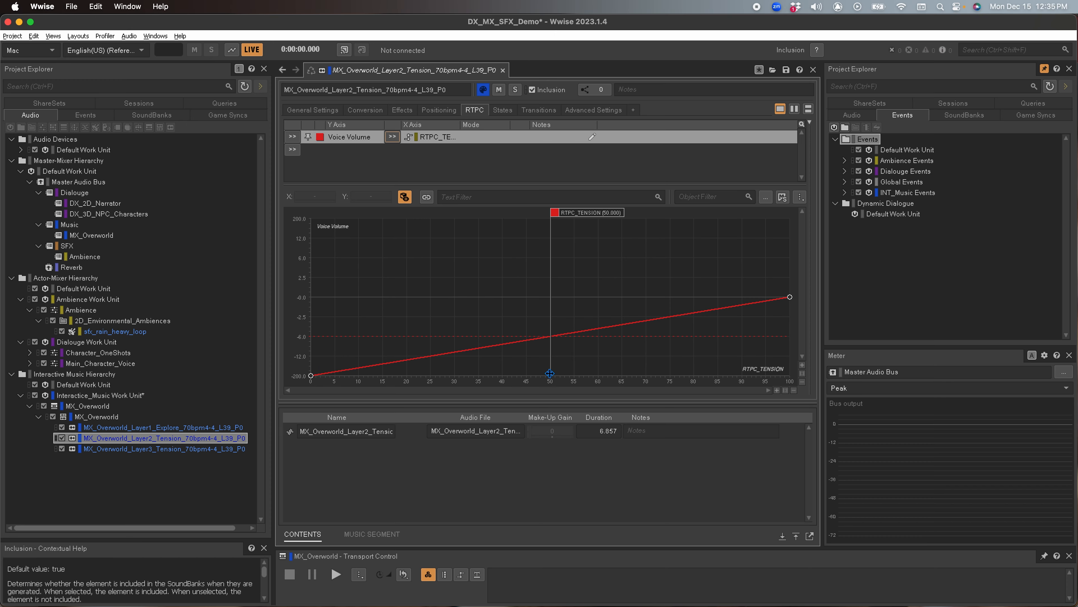
- Add a Layer 2 volume curve point at tension about 50 and about 0 dB, and shape the rising segment as an S-Curve
{"action": "double_click", "coordinate": [549, 336]}
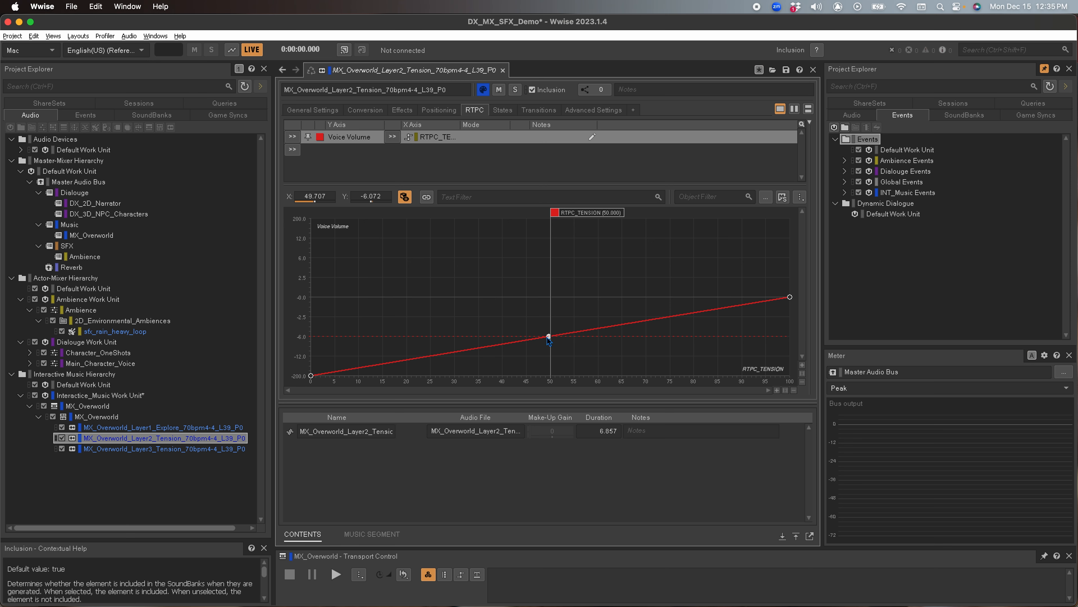
{"action": "left_click_drag", "start_coordinate": [548, 337], "coordinate": [550, 297]}
{"action": "right_click", "coordinate": [457, 328]}
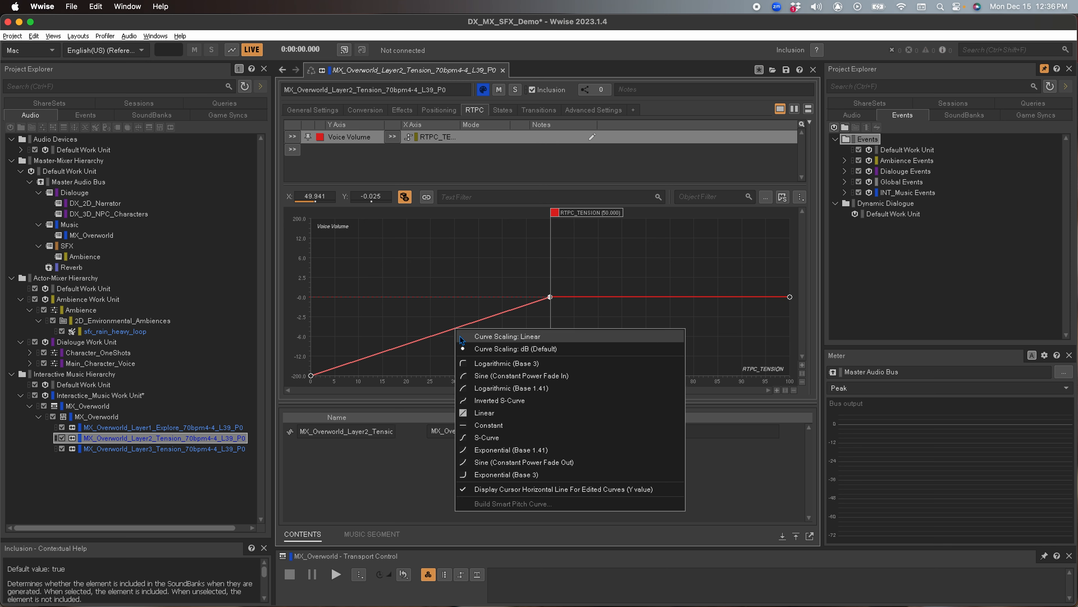
{"action": "left_click", "coordinate": [492, 437]}
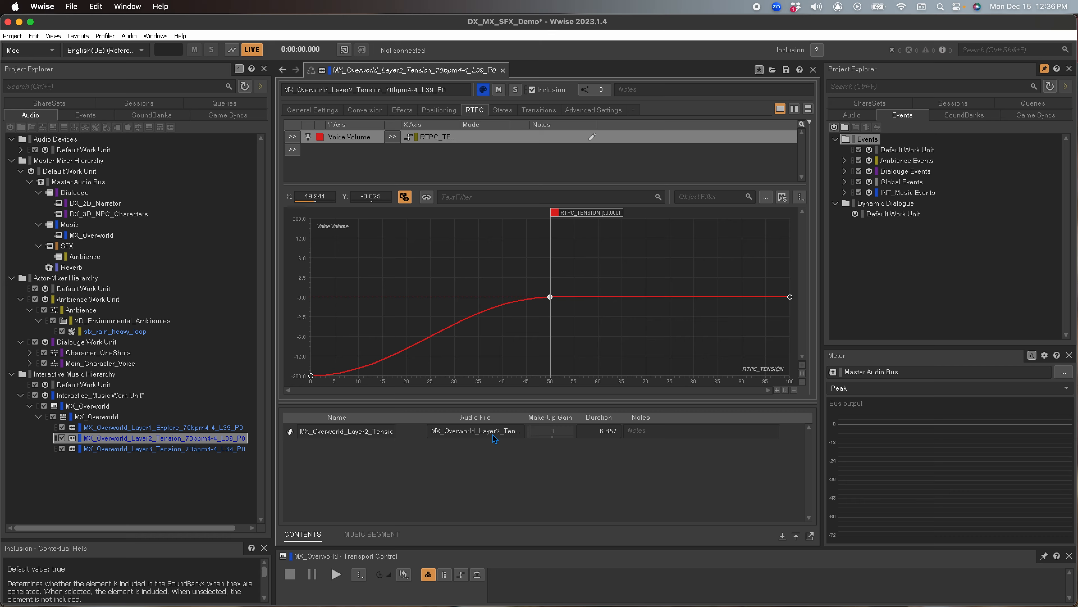
- Add an RTPC to MX_Overworld_Layer3_Tension_70bpm4-4_L39_P0 that drives Voice Volume from RTPC_TENSION
{"action": "left_click", "coordinate": [208, 450]}
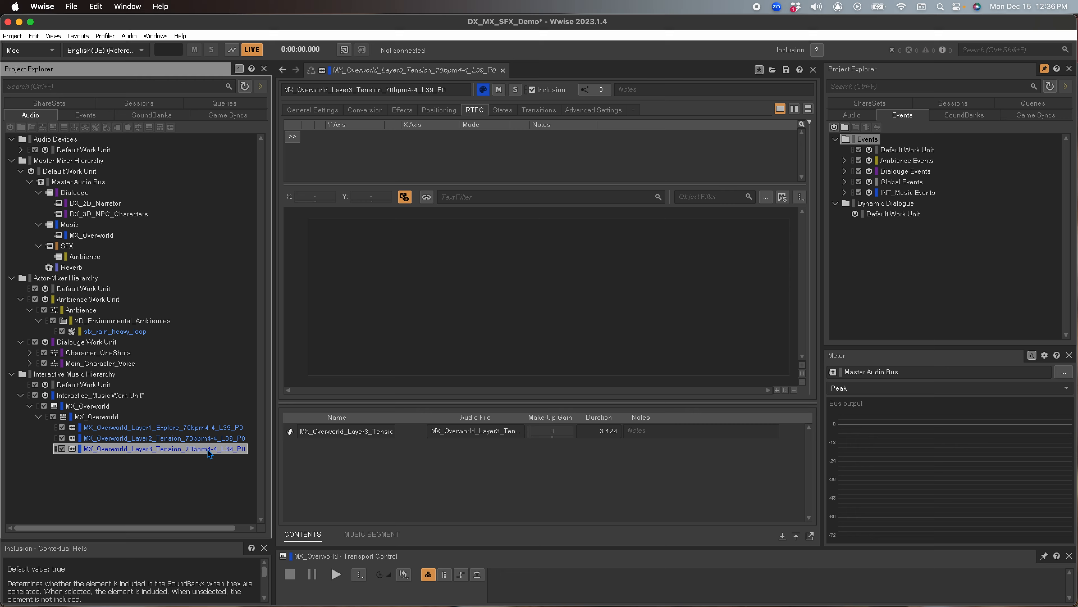
{"action": "left_click", "coordinate": [293, 137]}
{"action": "left_click", "coordinate": [336, 497]}
{"action": "left_click", "coordinate": [395, 138]}
{"action": "mouse_move", "coordinate": [552, 150]}
{"action": "left_click", "coordinate": [650, 151]}
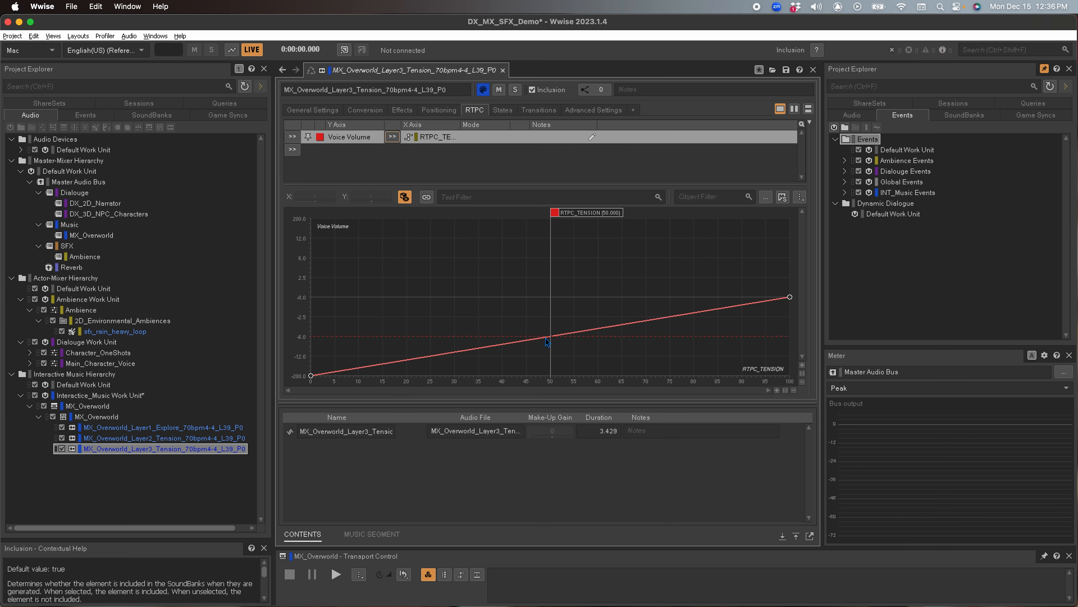
- Add Layer 3 volume curve points at tension about 50 (-200 dB) and about 75 (0 dB), joined by an S-Curve
{"action": "double_click", "coordinate": [548, 337]}
{"action": "left_click_drag", "start_coordinate": [548, 337], "coordinate": [549, 375]}
{"action": "double_click", "coordinate": [670, 297]}
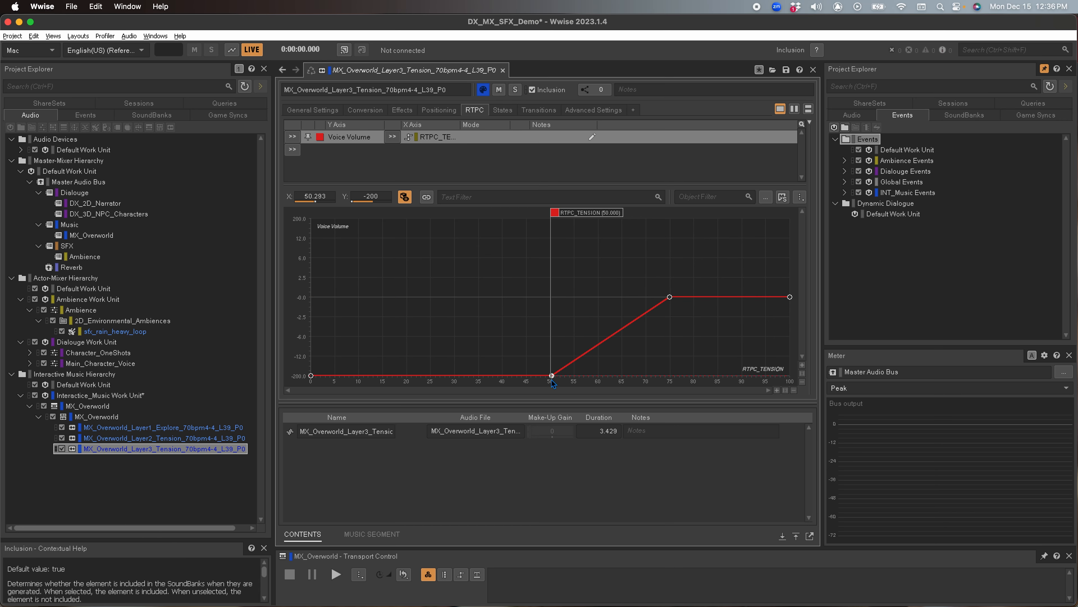
{"action": "right_click", "coordinate": [590, 354]}
{"action": "left_click", "coordinate": [642, 458]}
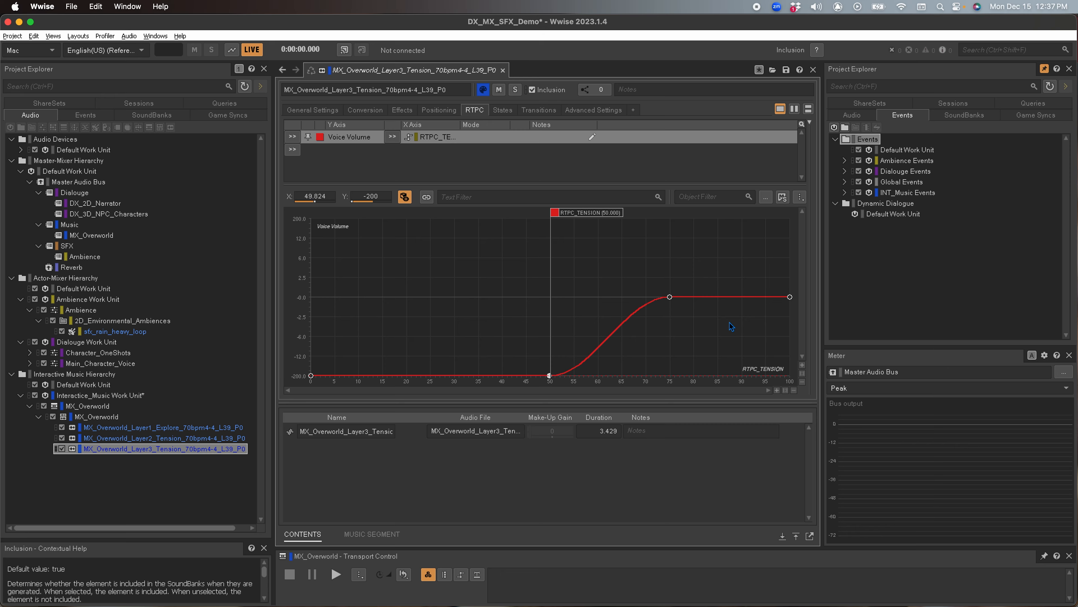
- Audition MX_Overworld while moving RTPC_TENSION to 0, about 39, about 82 and back to 0, and end playback
{"action": "left_click", "coordinate": [336, 574]}
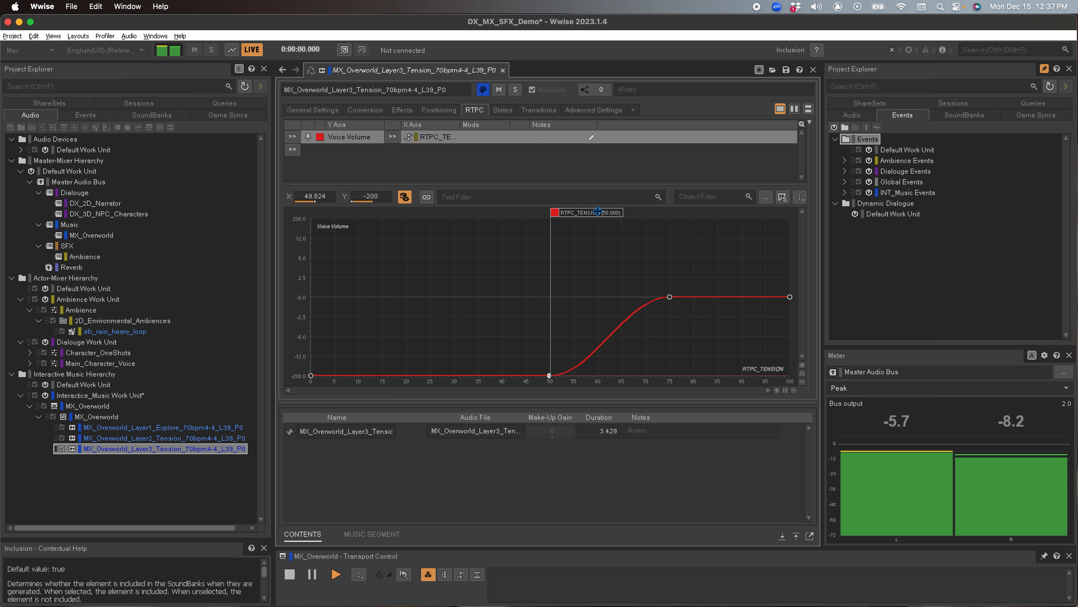
{"action": "left_click_drag", "start_coordinate": [601, 211], "coordinate": [342, 221]}
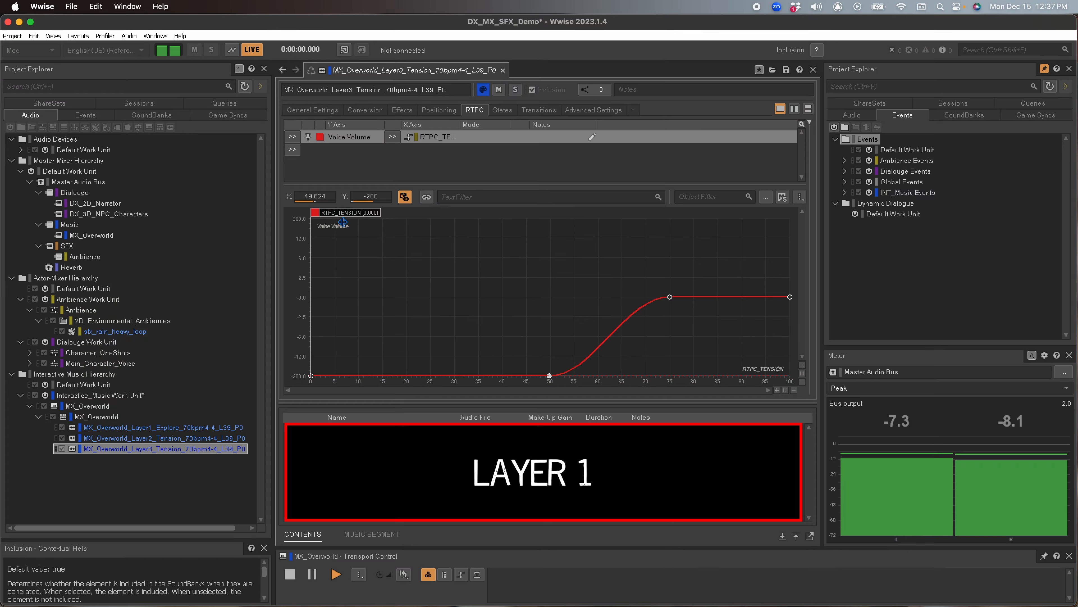
{"action": "left_click_drag", "start_coordinate": [343, 222], "coordinate": [552, 222]}
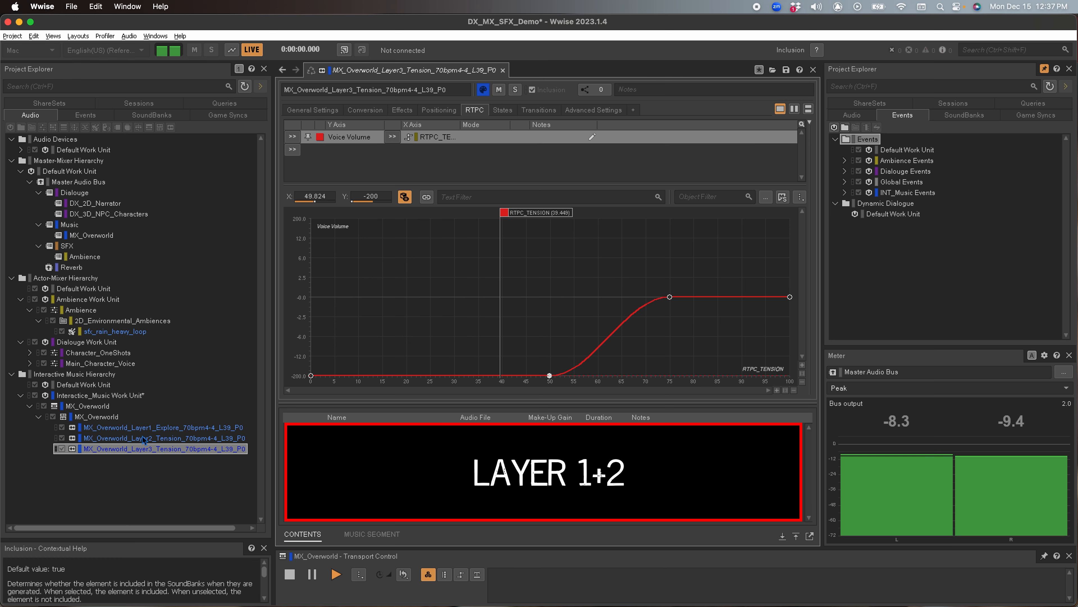
{"action": "left_click_drag", "start_coordinate": [524, 212], "coordinate": [728, 213]}
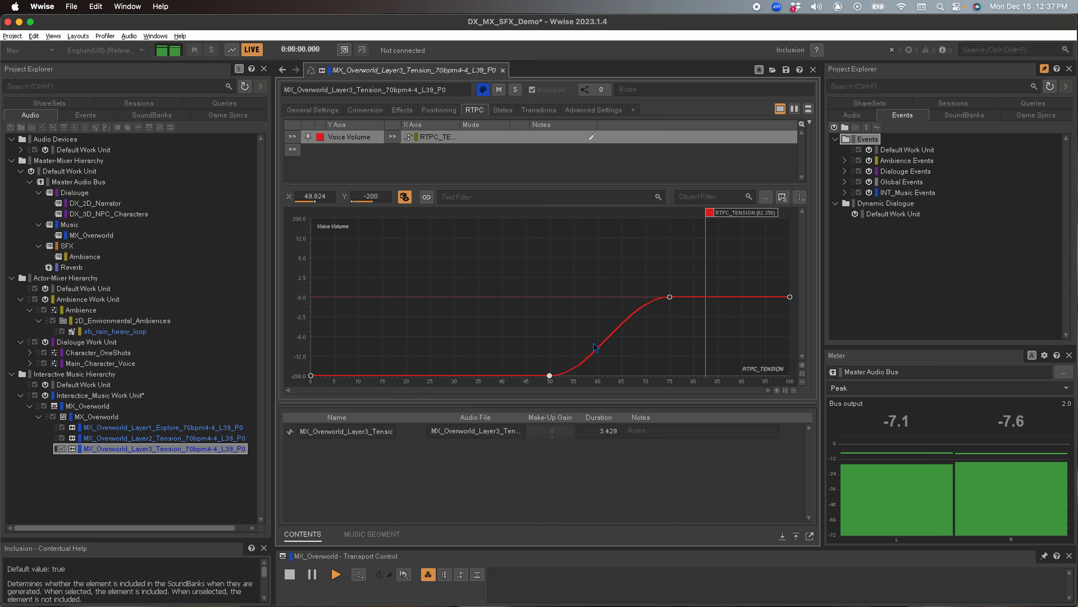
{"action": "left_click_drag", "start_coordinate": [724, 212], "coordinate": [314, 221]}
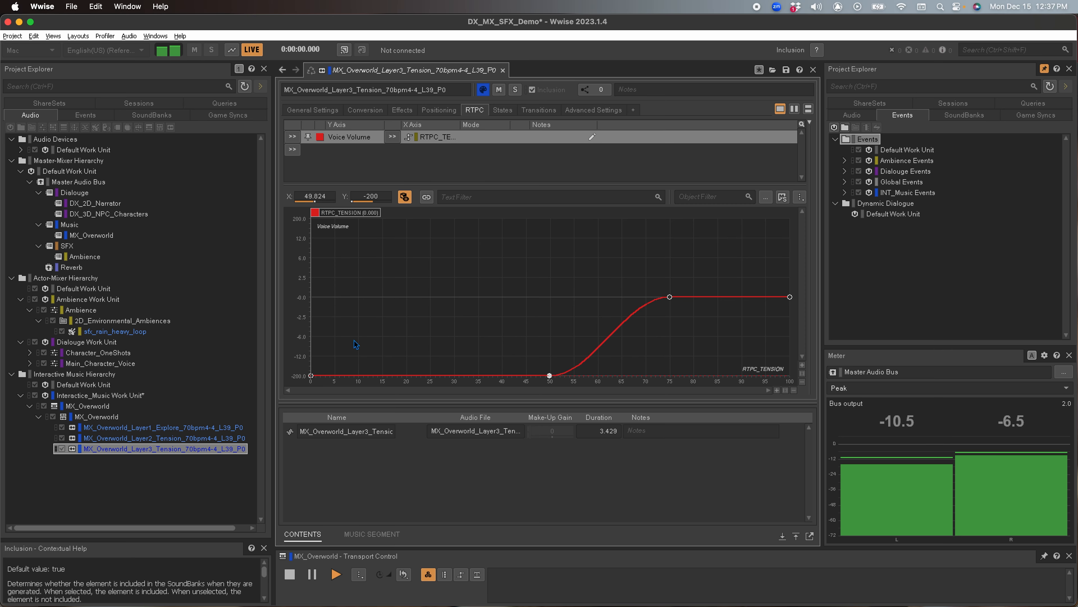
{"action": "left_click", "coordinate": [288, 576]}
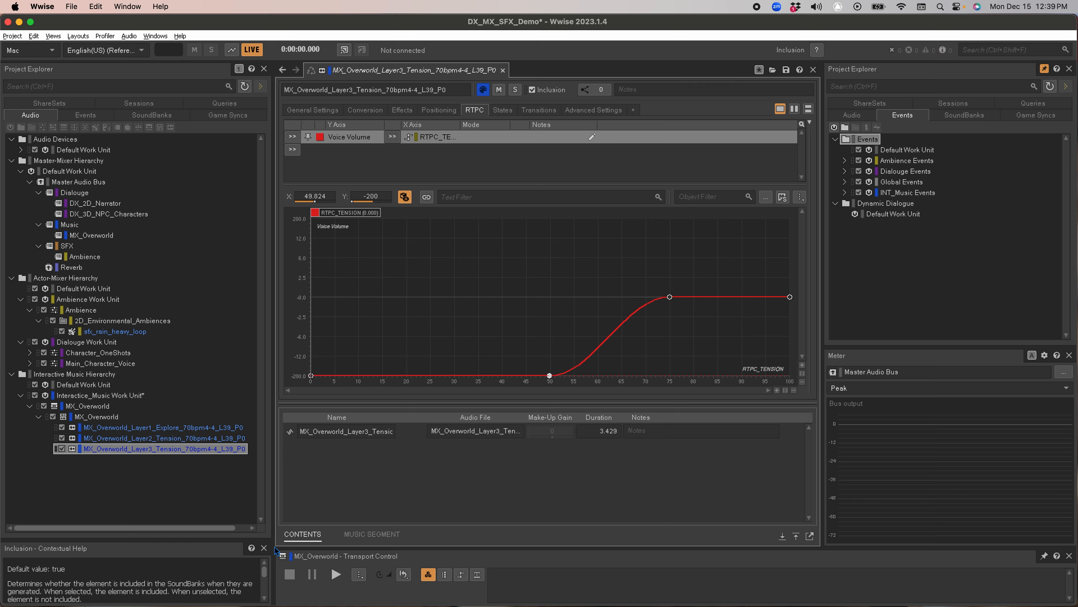
- Import the jungle birds and dry thunder WAV files from the Midterm Ambience folder into the 2D_Environmental_Ambiences container
{"action": "left_click", "coordinate": [119, 331]}
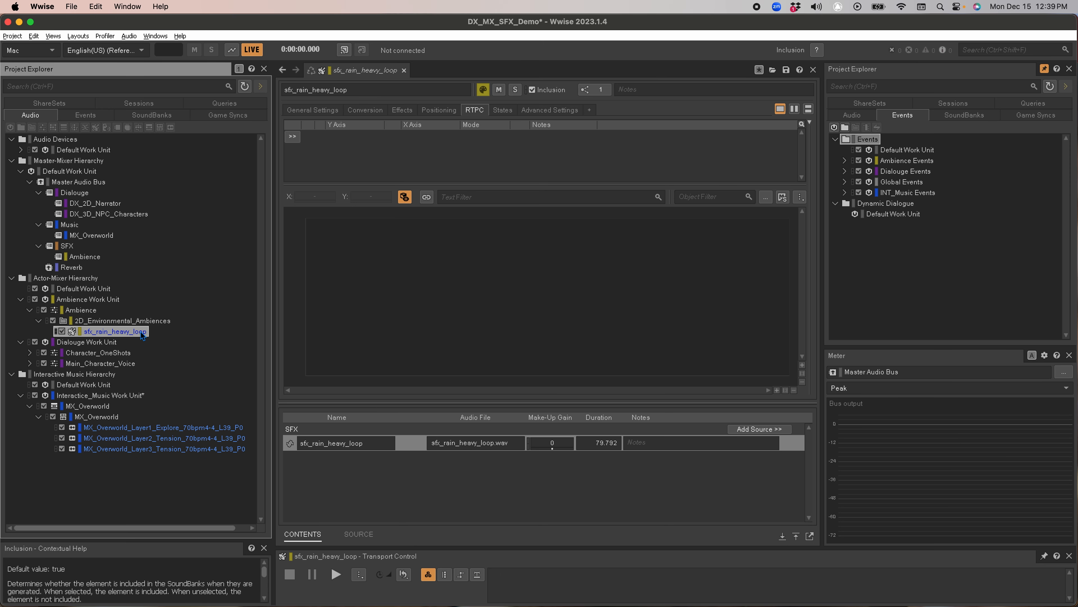
{"action": "left_click", "coordinate": [444, 161]}
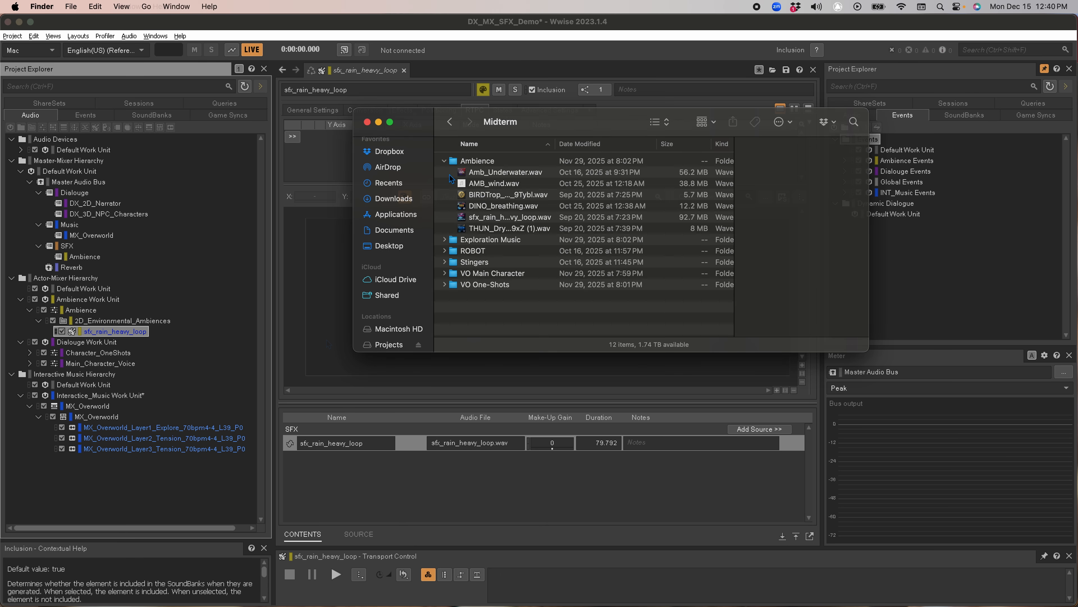
{"action": "left_click", "coordinate": [484, 195]}
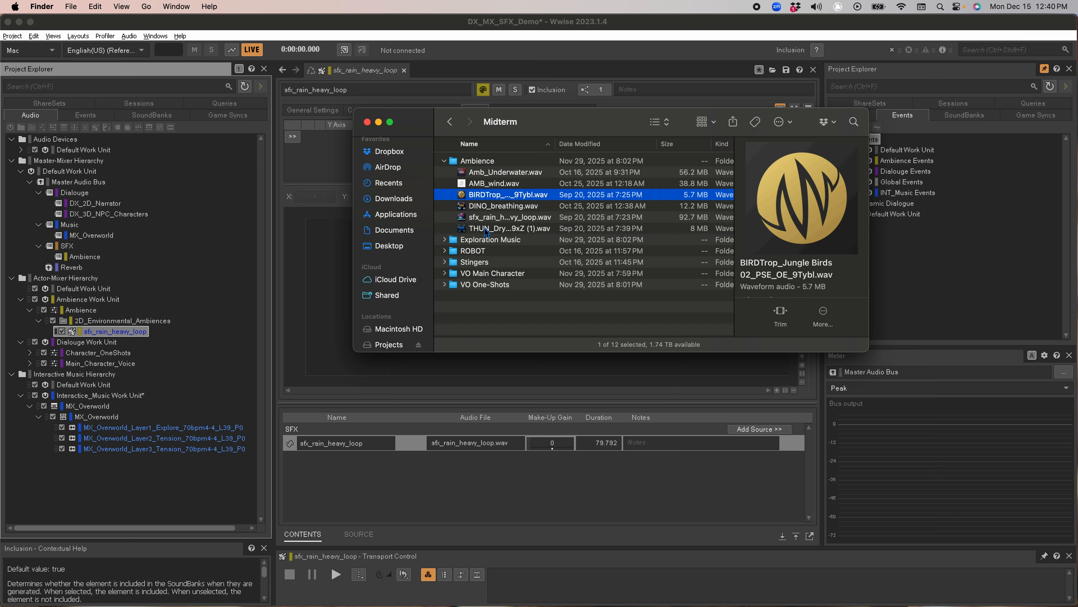
{"action": "left_click", "coordinate": [484, 228], "text": "super"}
{"action": "left_click_drag", "start_coordinate": [484, 228], "coordinate": [121, 320]}
{"action": "left_click", "coordinate": [715, 451]}
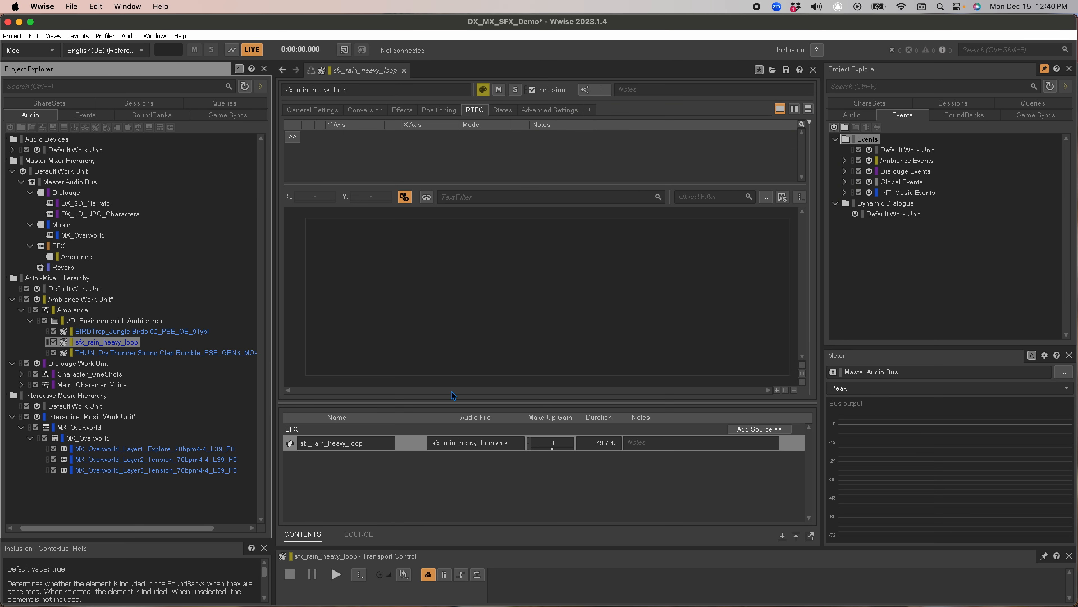
- Rename the imported jungle birds sound as sfx_birds_tropical_loop
{"action": "right_click", "coordinate": [145, 331]}
{"action": "left_click", "coordinate": [183, 384]}
{"action": "type", "text": "sfx_birds"}
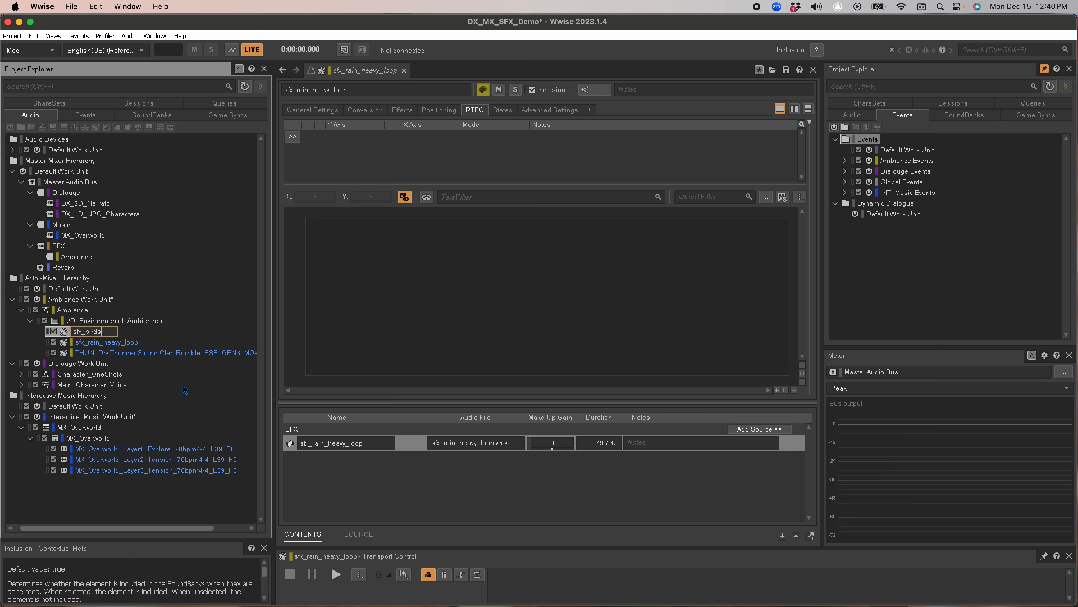
{"action": "type", "text": "_tropical_loop"}
{"action": "key", "text": "Return"}
- Rename the imported thunder sound as sfx_thunder_crash_loop
{"action": "right_click", "coordinate": [149, 353]}
{"action": "left_click", "coordinate": [176, 385]}
{"action": "type", "text": "sf"}
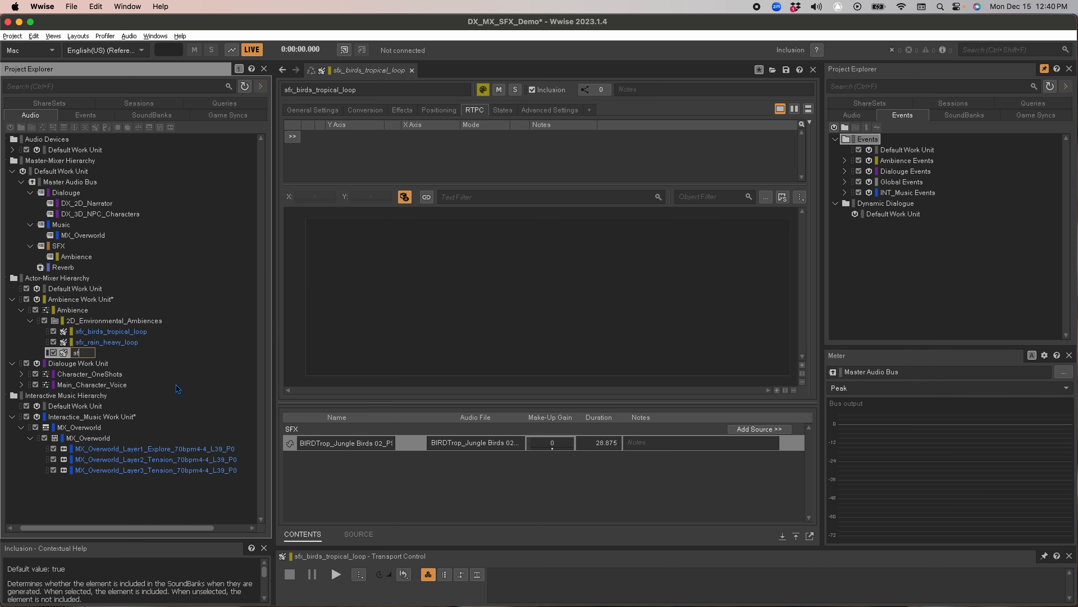
{"action": "type", "text": "x_thunder_crash_loop"}
{"action": "key", "text": "Return"}
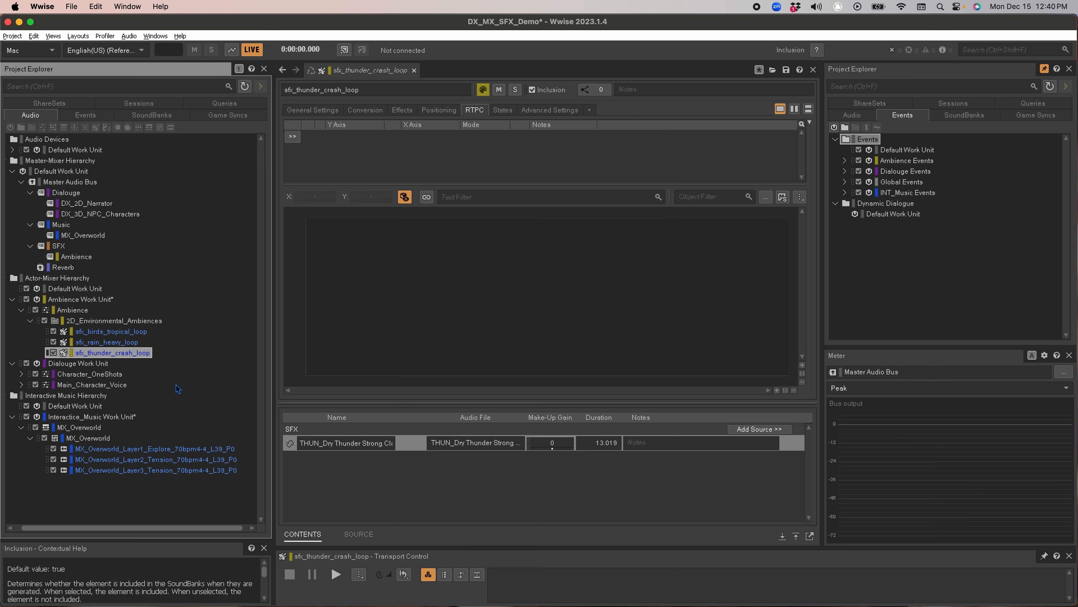
- Show the thunder sound's source waveform and general settings, and enable infinite looping for sfx_birds_tropical_loop
{"action": "left_click", "coordinate": [363, 538]}
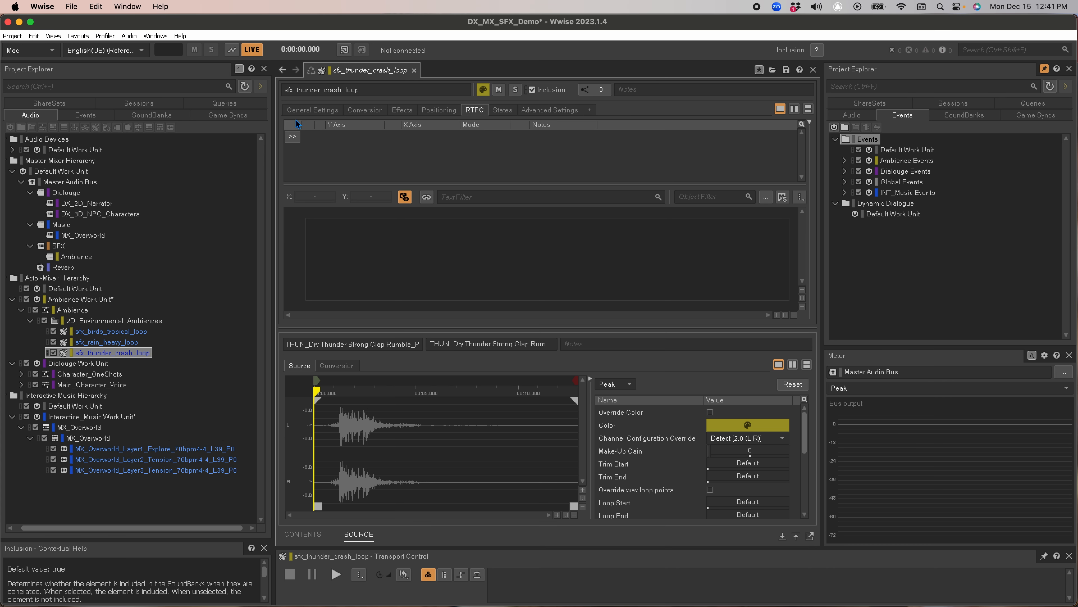
{"action": "left_click", "coordinate": [297, 112]}
{"action": "left_click", "coordinate": [111, 331]}
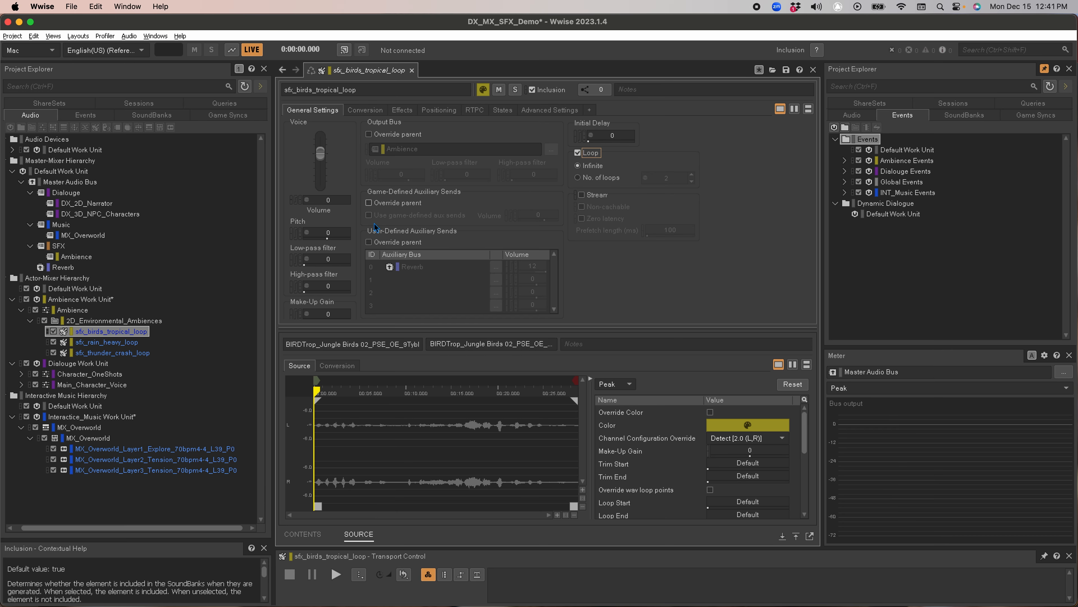
- Create a Work Unit named Weather Parameters under Game Parameters in the Game Syncs
{"action": "left_click", "coordinate": [222, 116]}
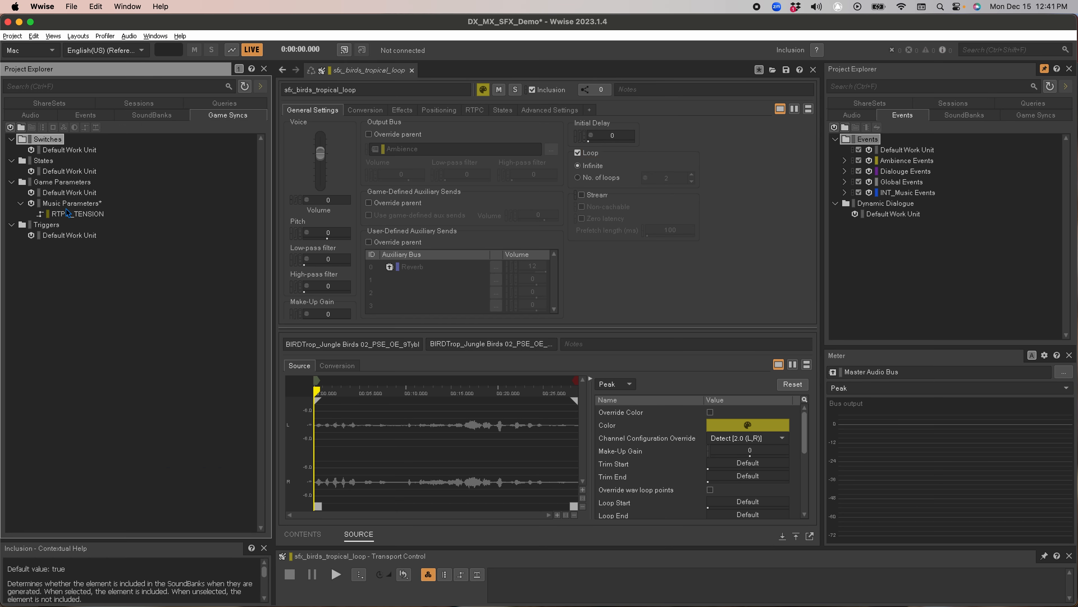
{"action": "left_click", "coordinate": [64, 182]}
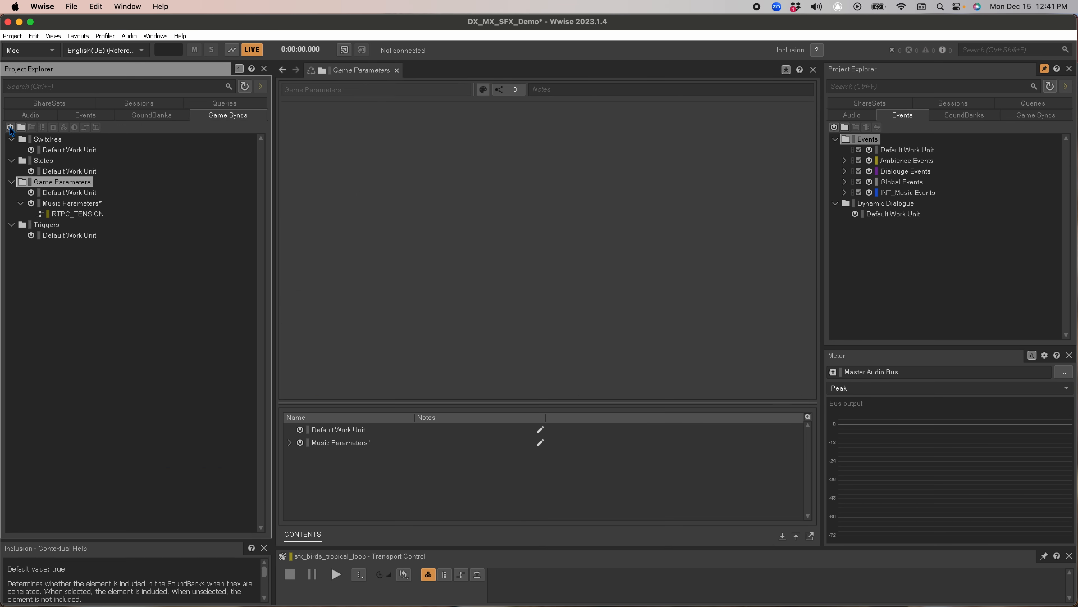
{"action": "left_click", "coordinate": [10, 128]}
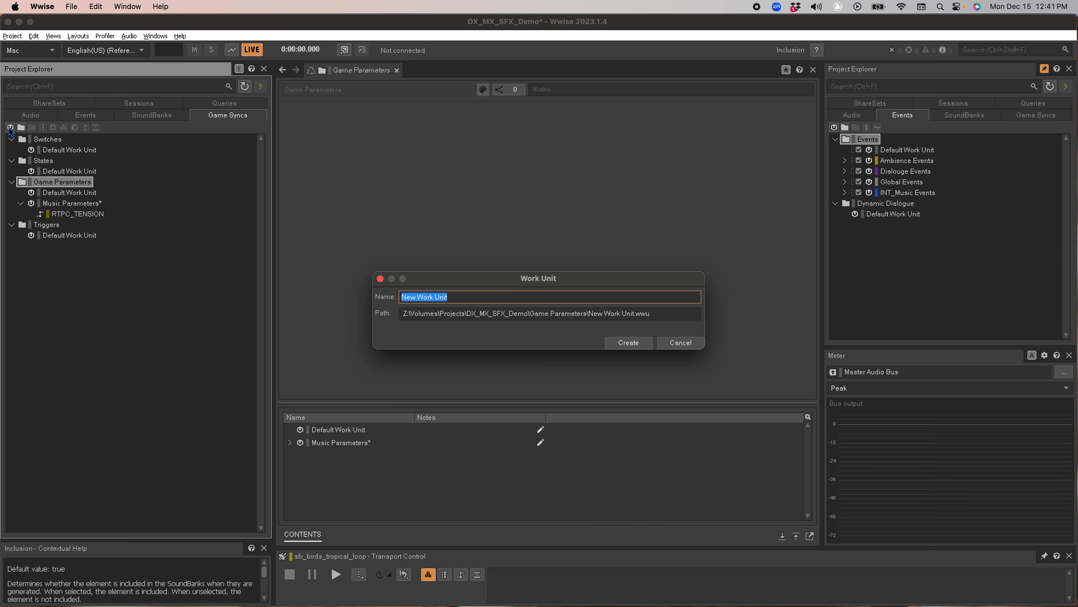
{"action": "type", "text": "Weather Parameters"}
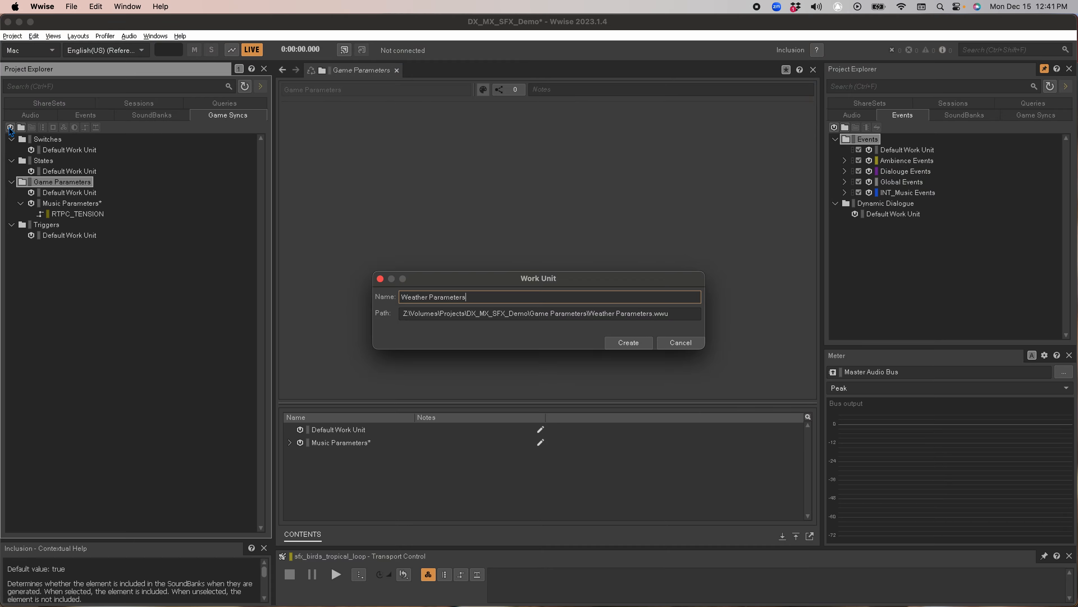
{"action": "key", "text": "Return"}
- Create a game parameter named RTPC_RAIN in the Weather Parameters Work Unit and colour it dark yellow
{"action": "left_click", "coordinate": [85, 128]}
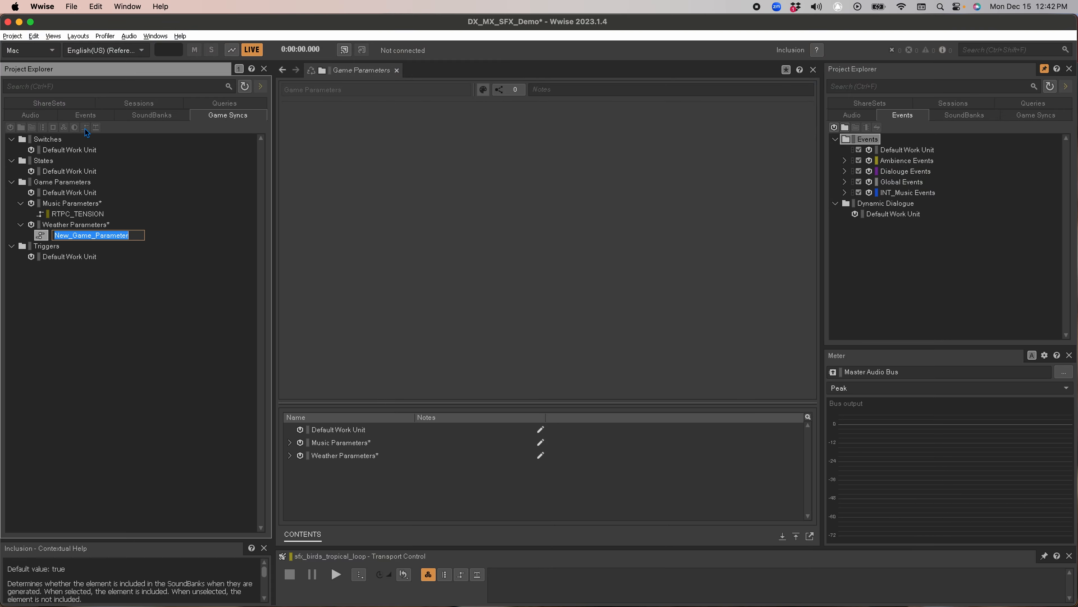
{"action": "type", "text": "RTPC_RAIN"}
{"action": "key", "text": "Return"}
{"action": "left_click", "coordinate": [48, 235]}
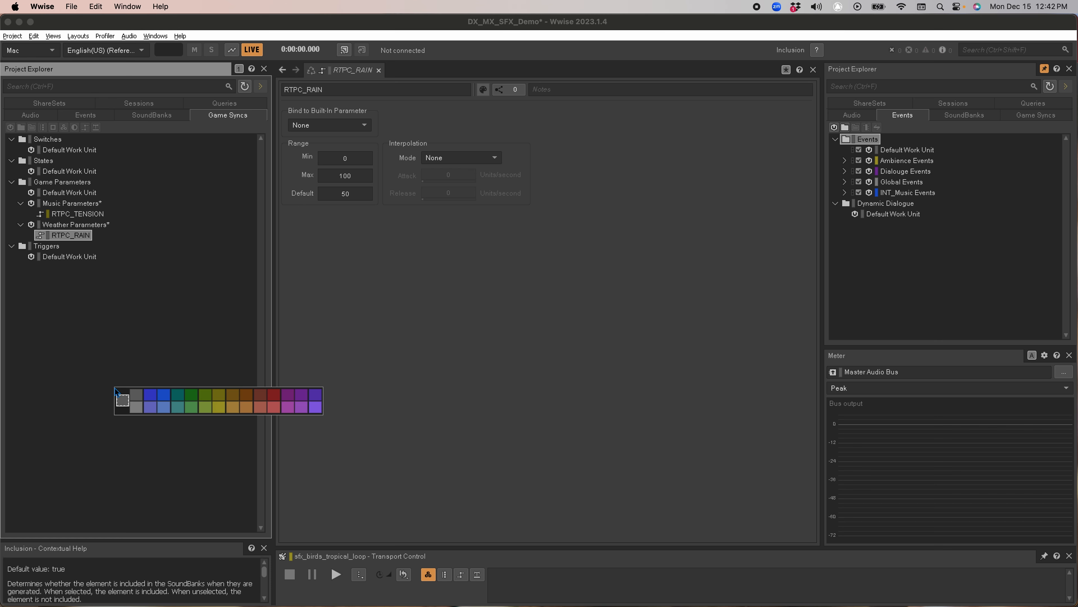
{"action": "left_click", "coordinate": [219, 395]}
- Set RTPC_RAIN's default to 0 and its interpolation mode to Slew Rate with an attack of 25 units/second
{"action": "double_click", "coordinate": [346, 194]}
{"action": "type", "text": "0"}
{"action": "left_click", "coordinate": [450, 158]}
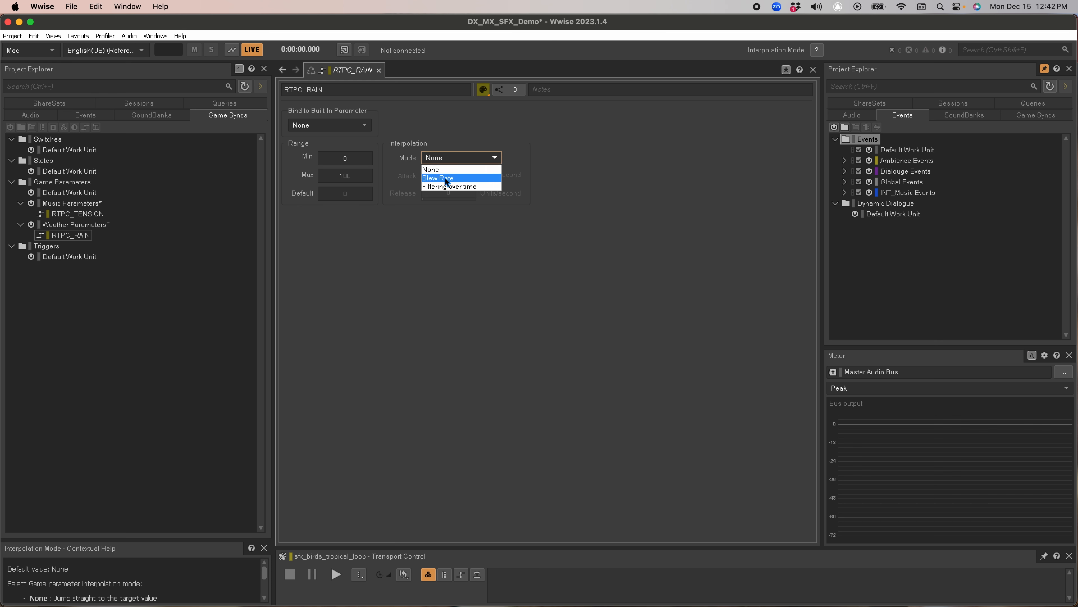
{"action": "left_click", "coordinate": [445, 178]}
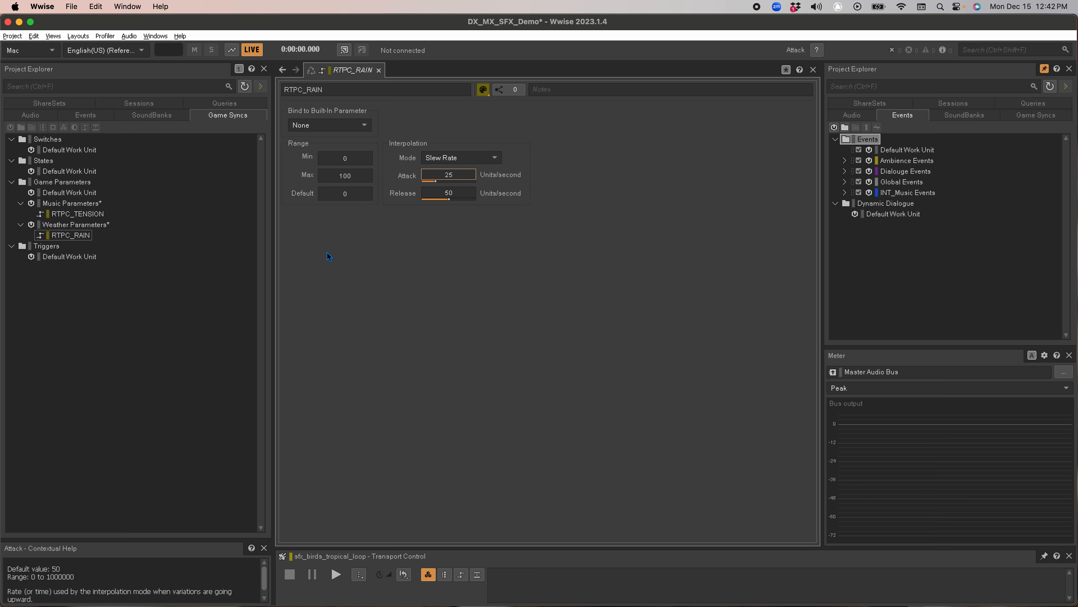
- Create a Blend Container named Ambience_Weather_Blend_Container inside 2D_Environmental_Ambiences in the Actor-Mixer Hierarchy
{"action": "left_click", "coordinate": [45, 114]}
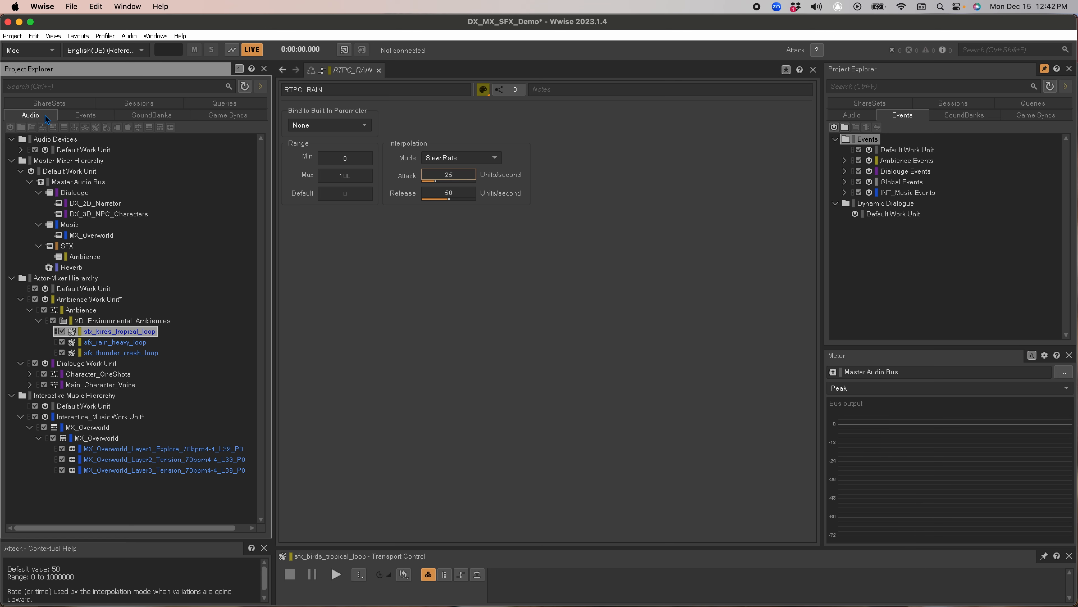
{"action": "left_click", "coordinate": [156, 321]}
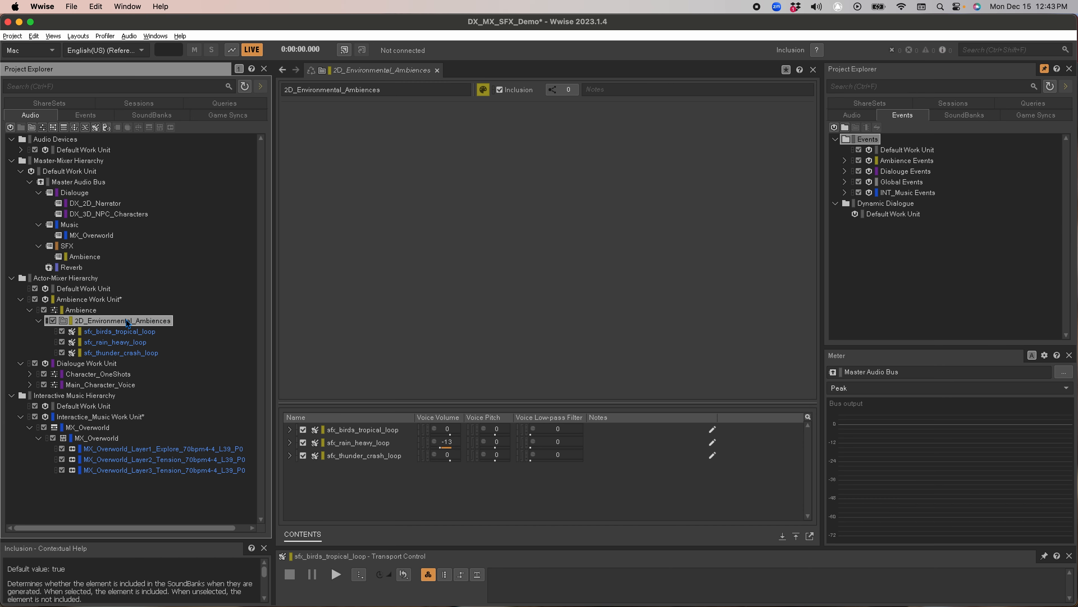
{"action": "left_click", "coordinate": [86, 126]}
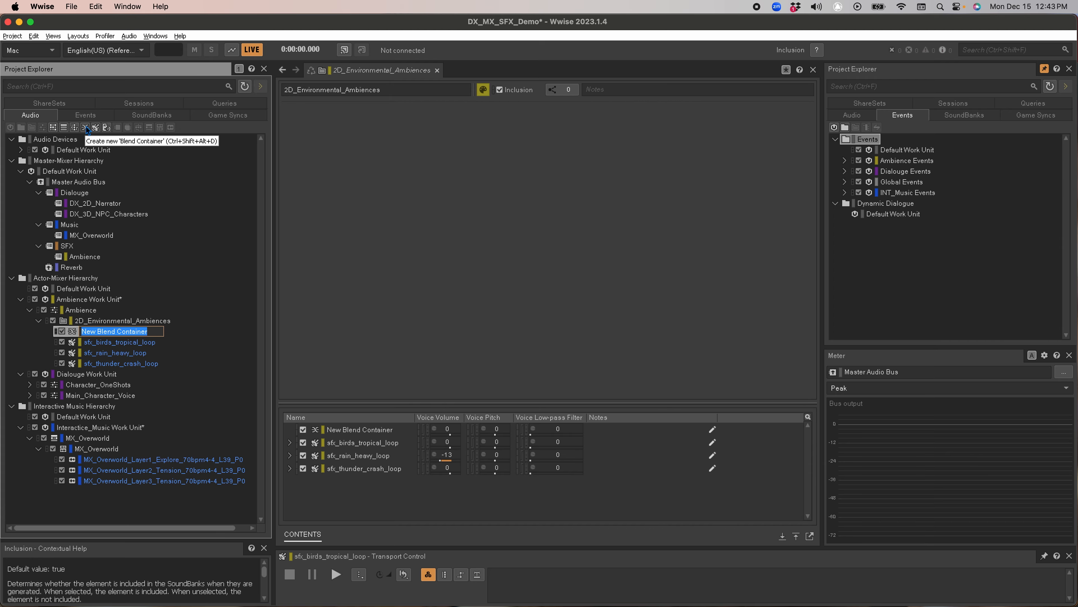
{"action": "type", "text": "Ambience_Weather_Blend_Container"}
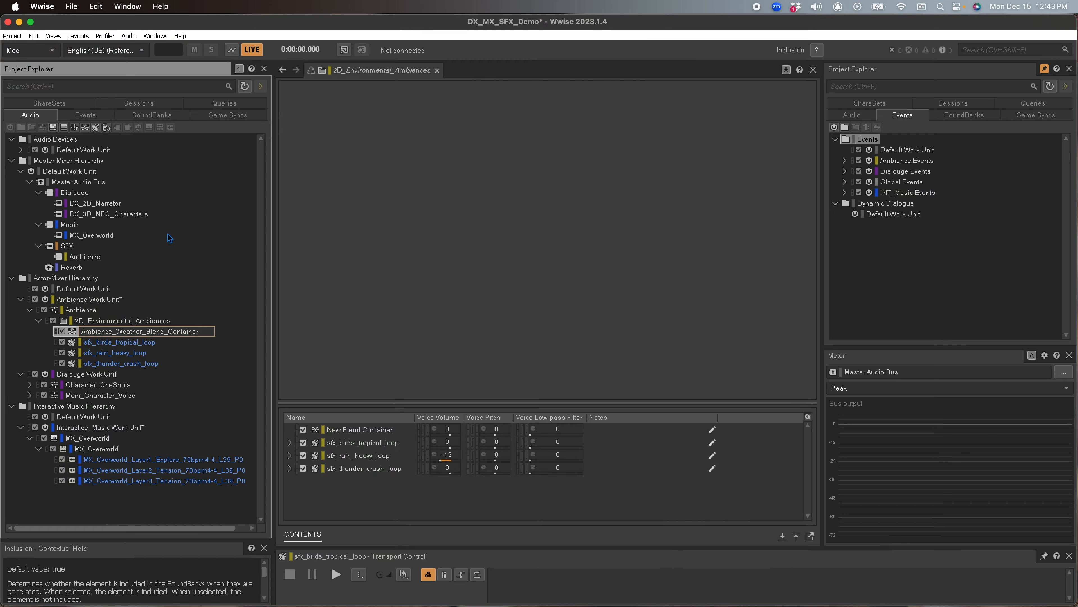
{"action": "key", "text": "Return"}
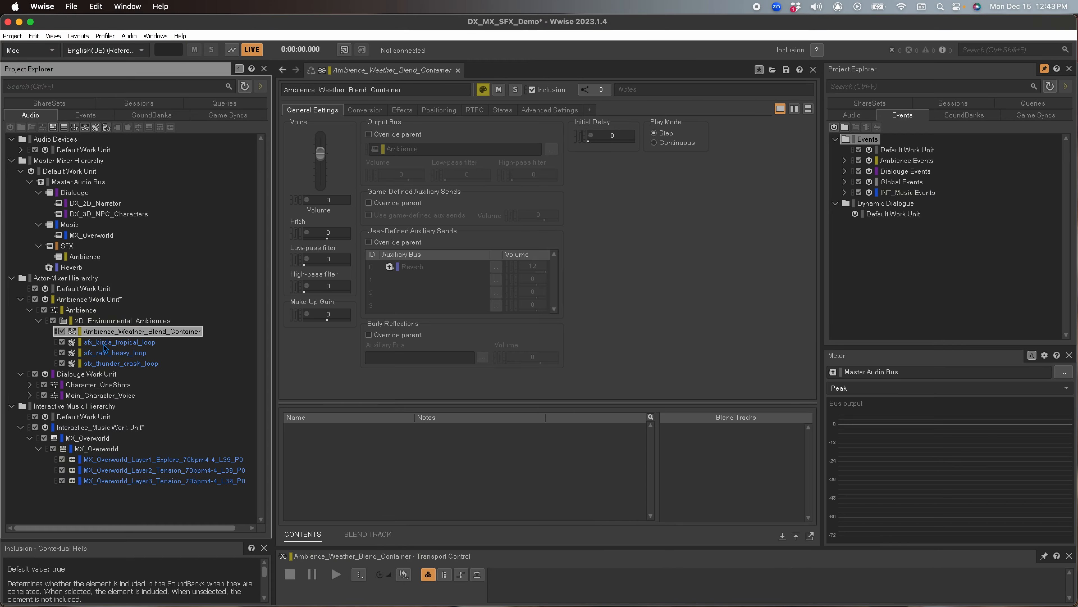
- Move the birds, rain and thunder loop sounds into Ambience_Weather_Blend_Container
{"action": "left_click", "coordinate": [107, 343]}
{"action": "left_click", "coordinate": [102, 363], "text": "shift"}
{"action": "left_click_drag", "start_coordinate": [84, 342], "coordinate": [100, 332]}
{"action": "left_click", "coordinate": [47, 332]}
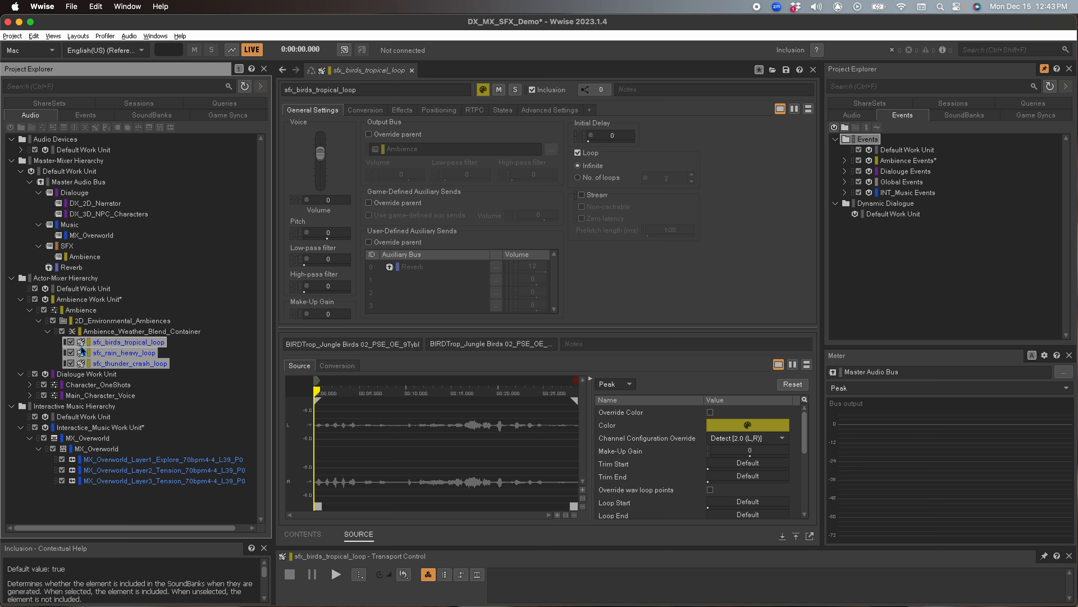
{"action": "left_click", "coordinate": [233, 340]}
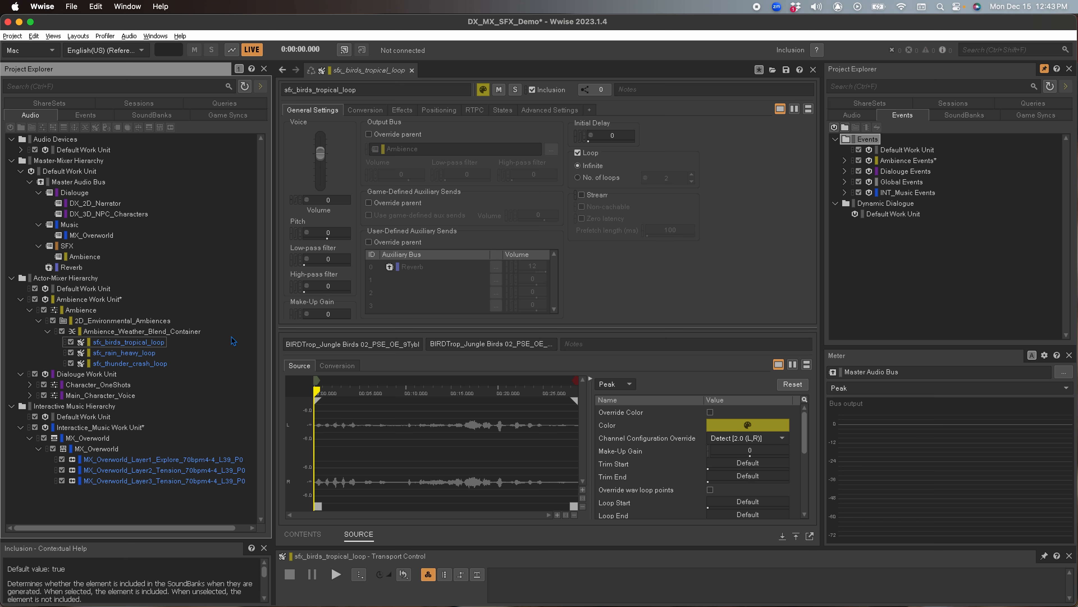
- Add a blend track named Birds to Ambience_Weather_Blend_Container, with crossfade enabled and driven by RTPC_RAIN
{"action": "left_click", "coordinate": [188, 331]}
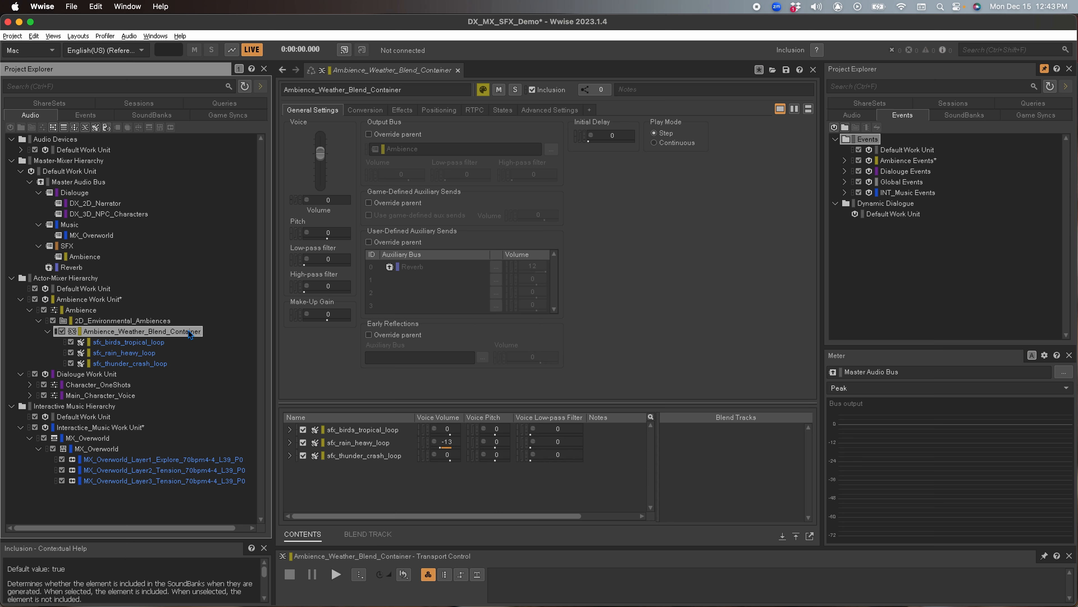
{"action": "left_click", "coordinate": [374, 534]}
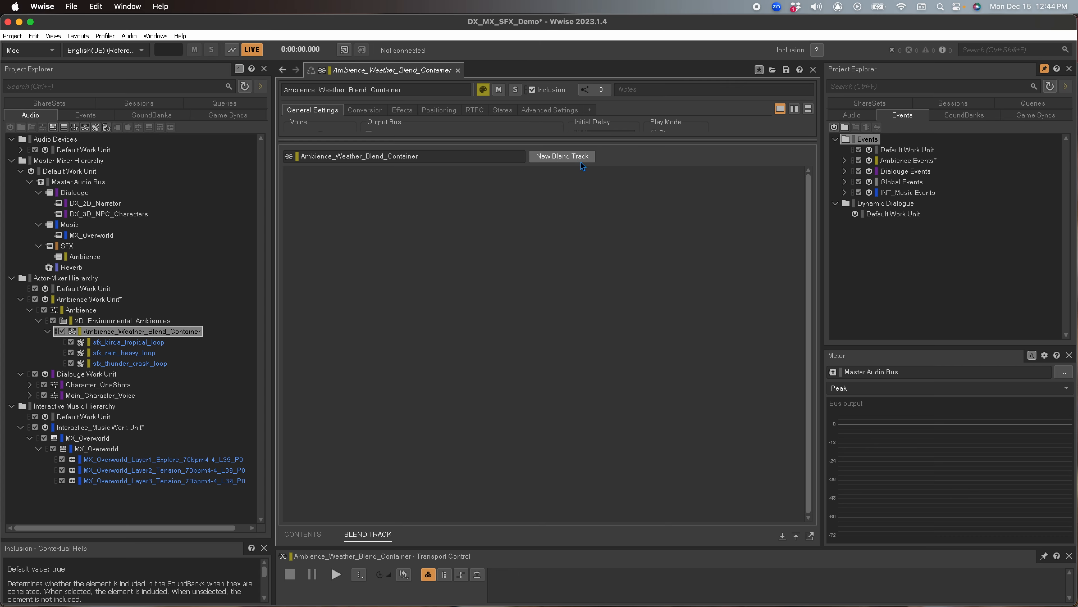
{"action": "left_click", "coordinate": [559, 156]}
{"action": "left_click", "coordinate": [383, 175]}
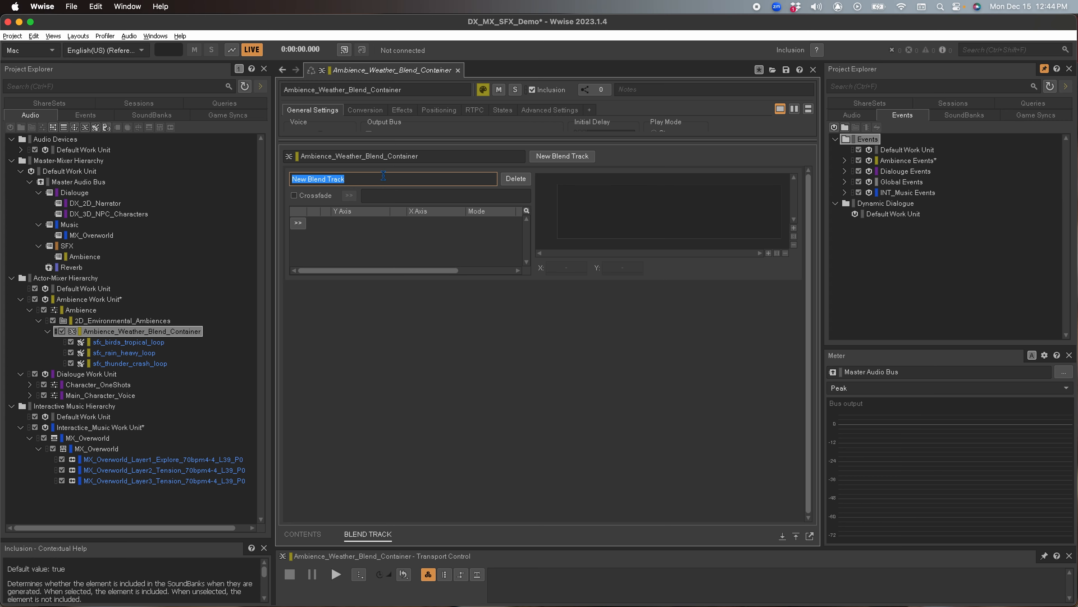
{"action": "type", "text": "Birds"}
{"action": "left_click", "coordinate": [293, 195]}
{"action": "left_click", "coordinate": [349, 195]}
{"action": "mouse_move", "coordinate": [423, 199]}
{"action": "mouse_move", "coordinate": [502, 226]}
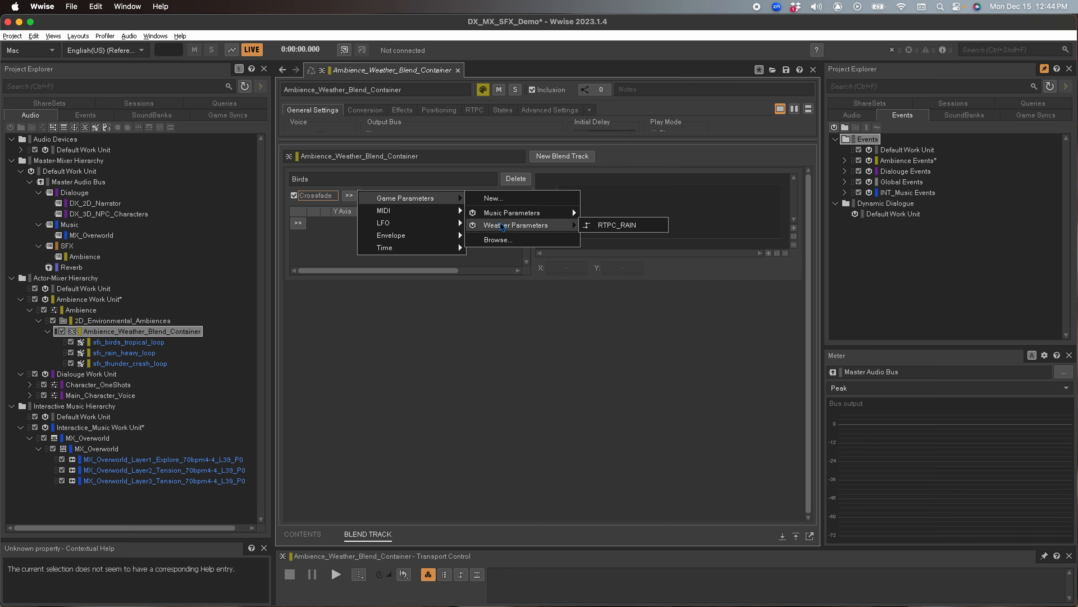
{"action": "left_click", "coordinate": [607, 226]}
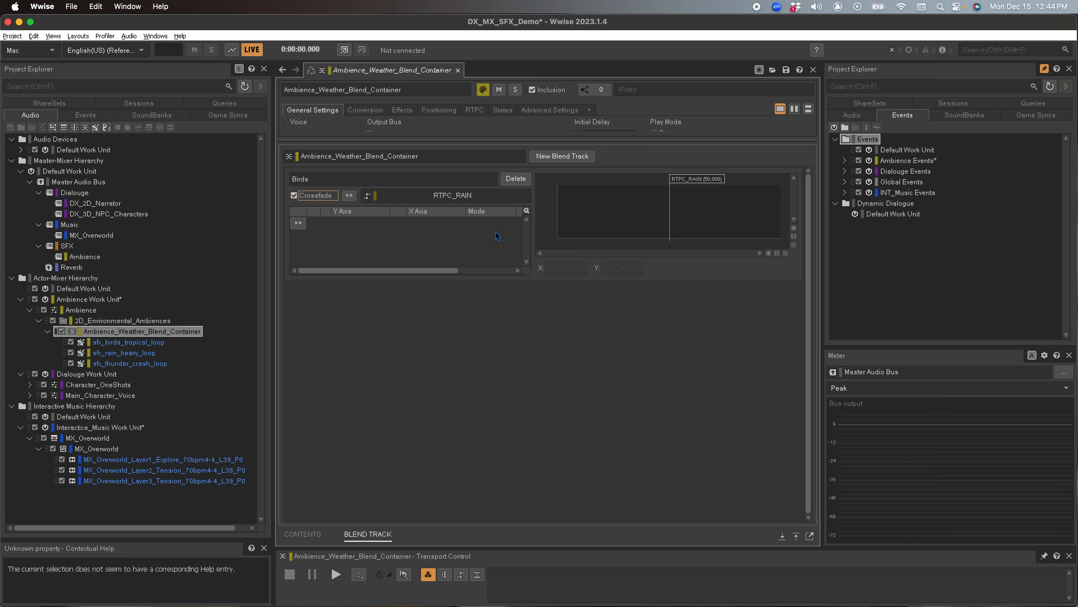
- Add a second blend track named Rain with crossfade enabled and driven by RTPC_RAIN
{"action": "left_click", "coordinate": [562, 157]}
{"action": "type", "text": "Rain"}
{"action": "left_click", "coordinate": [294, 309]}
{"action": "left_click", "coordinate": [350, 310]}
{"action": "mouse_move", "coordinate": [423, 313]}
{"action": "mouse_move", "coordinate": [502, 340]}
{"action": "left_click", "coordinate": [607, 340]}
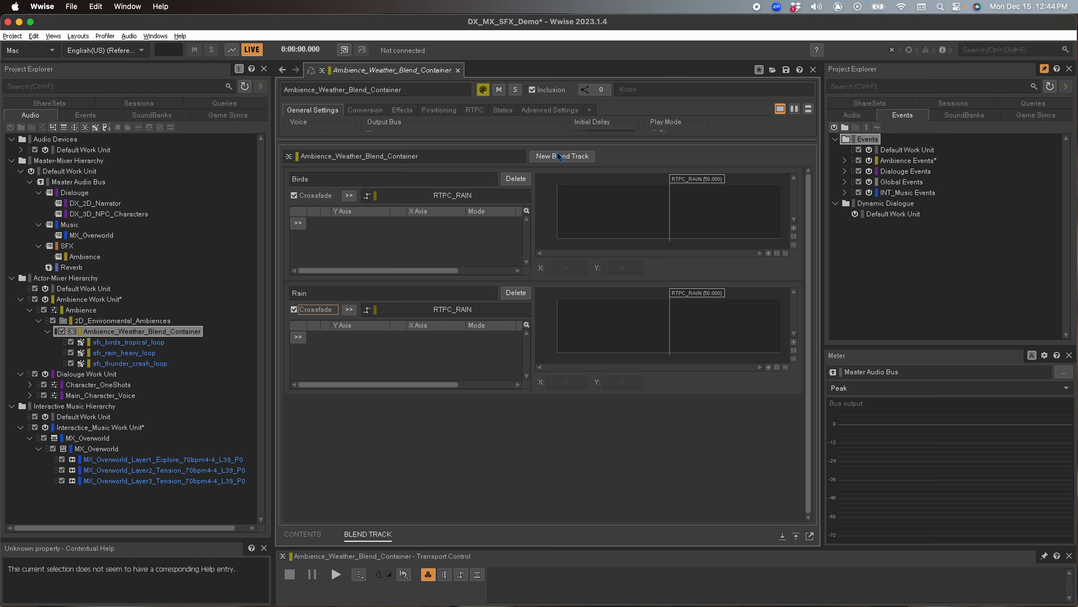
- Add a third blend track named Thunder with crossfade enabled and driven by RTPC_RAIN
{"action": "left_click", "coordinate": [560, 157]}
{"action": "type", "text": "Thunder"}
{"action": "left_click", "coordinate": [294, 423]}
{"action": "left_click", "coordinate": [349, 424]}
{"action": "mouse_move", "coordinate": [423, 427]}
{"action": "mouse_move", "coordinate": [502, 453]}
{"action": "left_click", "coordinate": [611, 454]}
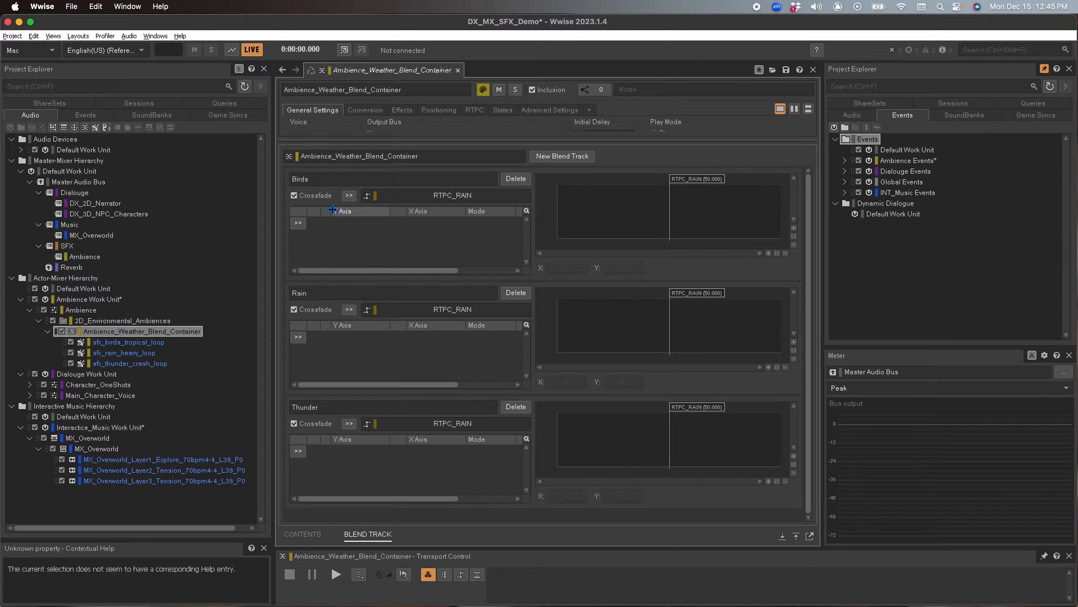
- Add a Voice Volume curve to the Birds blend track with RTPC_RAIN on the X axis
{"action": "left_click", "coordinate": [298, 223]}
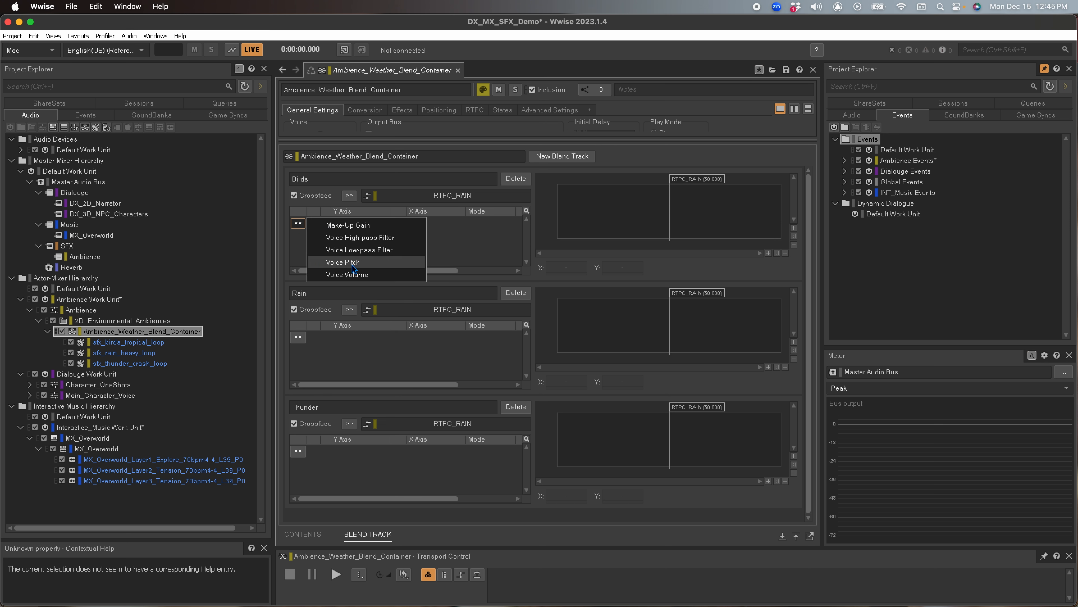
{"action": "left_click", "coordinate": [351, 274]}
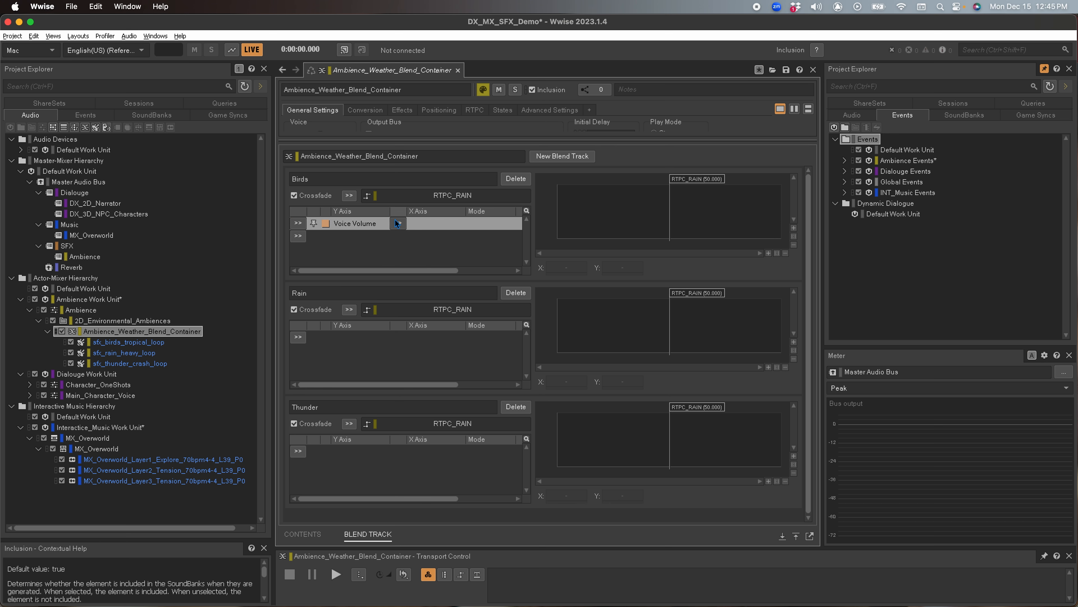
{"action": "left_click", "coordinate": [403, 222]}
{"action": "mouse_move", "coordinate": [504, 228]}
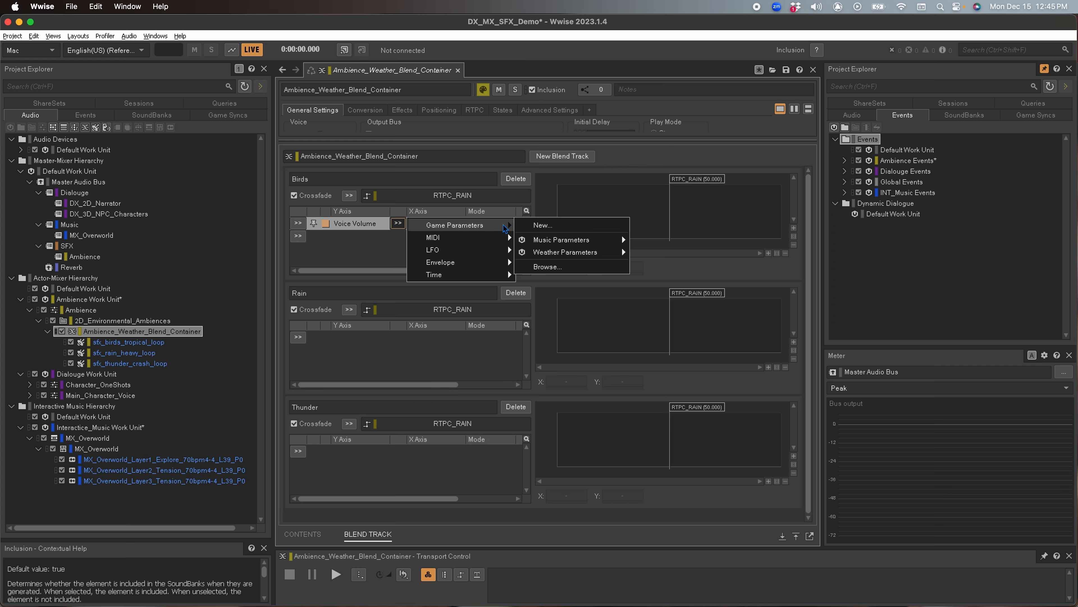
{"action": "mouse_move", "coordinate": [594, 252]}
{"action": "left_click", "coordinate": [670, 252]}
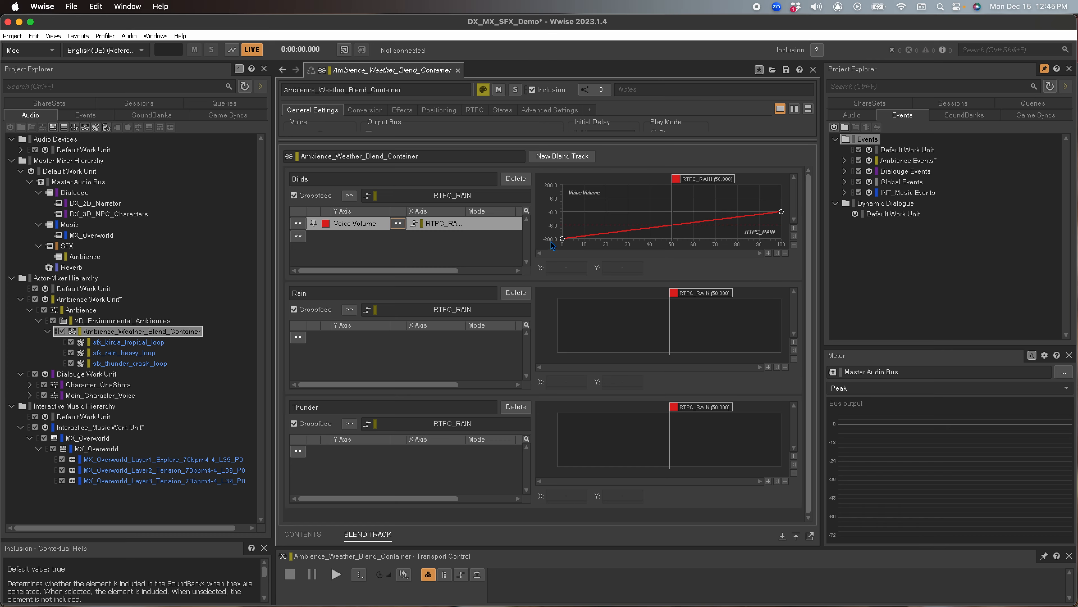
- Shape the Birds volume curve: 0 until about 35, a Logarithmic (Base 1.41) fall to -200 at about 50, and -200 through 100
{"action": "left_click_drag", "start_coordinate": [562, 239], "coordinate": [561, 214]}
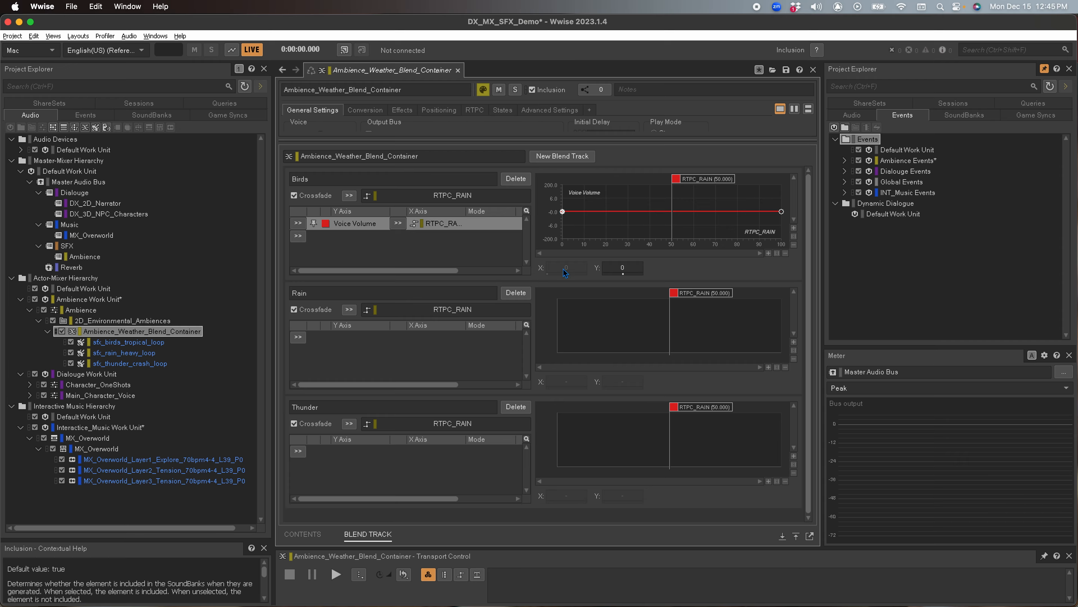
{"action": "double_click", "coordinate": [670, 211]}
{"action": "left_click_drag", "start_coordinate": [669, 212], "coordinate": [641, 212]}
{"action": "double_click", "coordinate": [630, 228]}
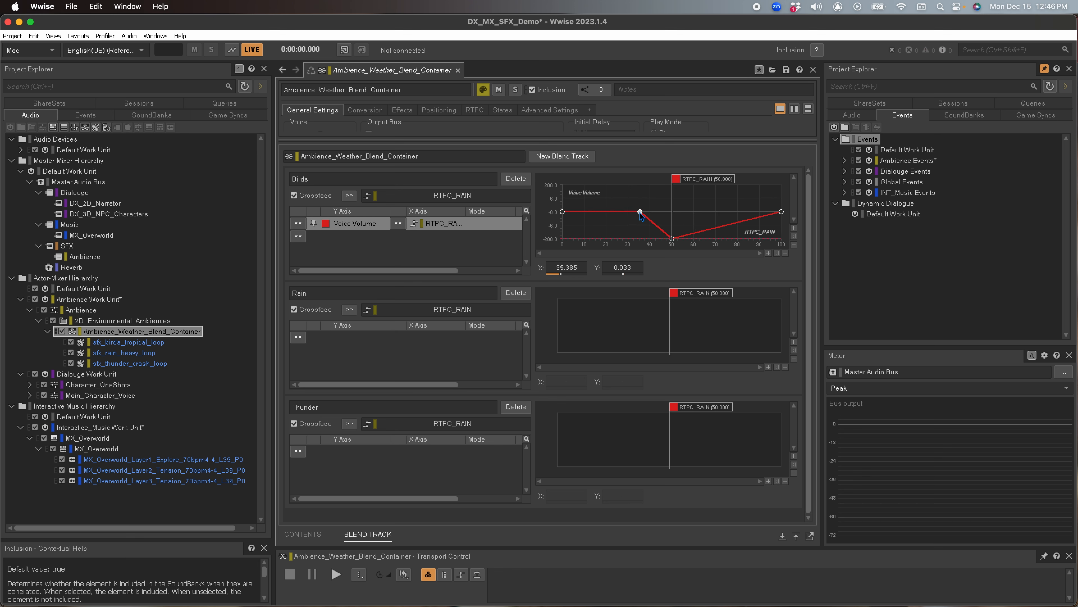
{"action": "right_click", "coordinate": [651, 224]}
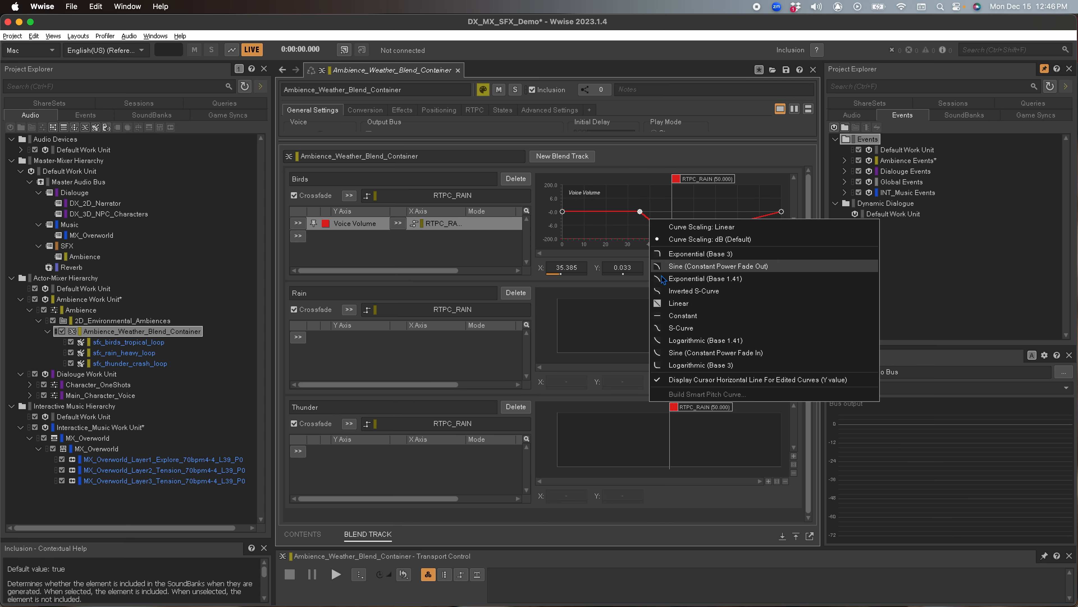
{"action": "left_click", "coordinate": [679, 343]}
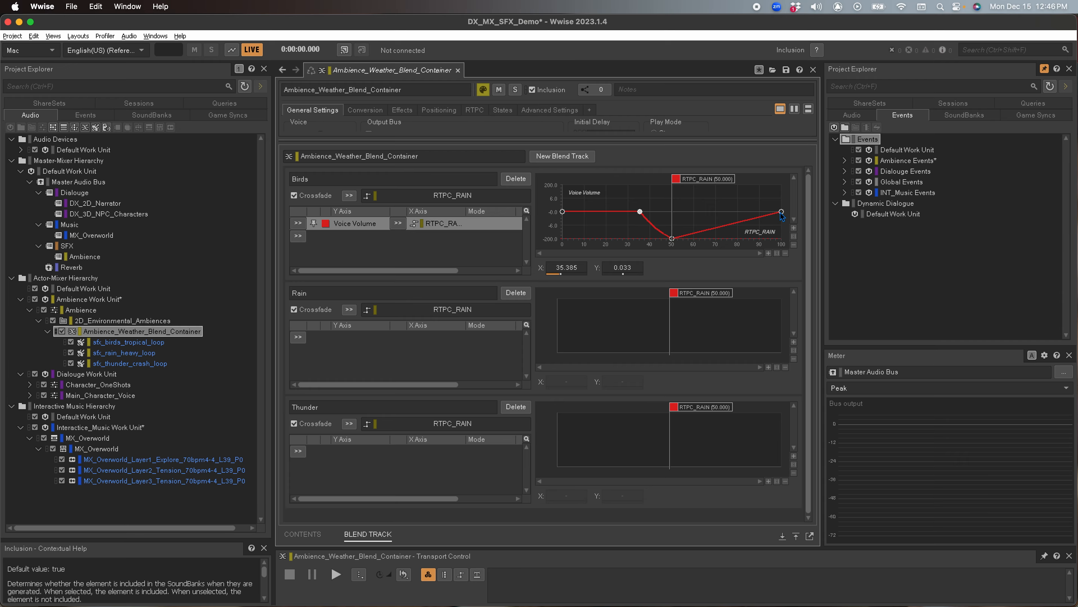
{"action": "left_click_drag", "start_coordinate": [781, 211], "coordinate": [784, 241]}
- Give the Rain track an RTPC_RAIN Voice Volume curve: -200 until about 37, rising with Exponential (Base 1.41) to 0 at about 50
{"action": "left_click", "coordinate": [298, 337]}
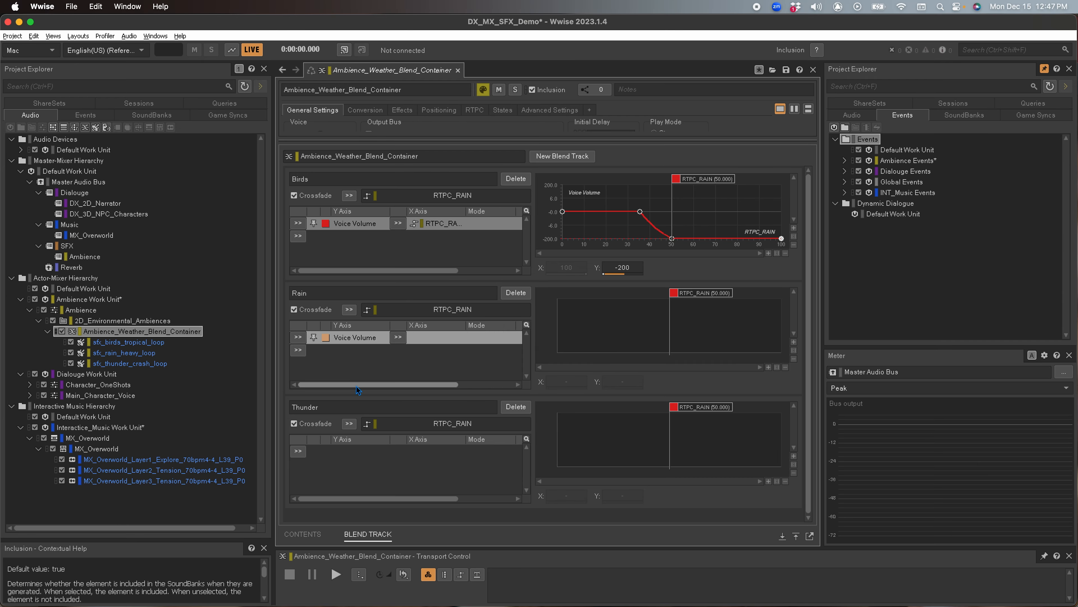
{"action": "left_click", "coordinate": [398, 338]}
{"action": "left_click_drag", "start_coordinate": [563, 326], "coordinate": [562, 352]}
{"action": "double_click", "coordinate": [673, 339]}
{"action": "left_click_drag", "start_coordinate": [672, 339], "coordinate": [672, 327]}
{"action": "right_click", "coordinate": [639, 333]}
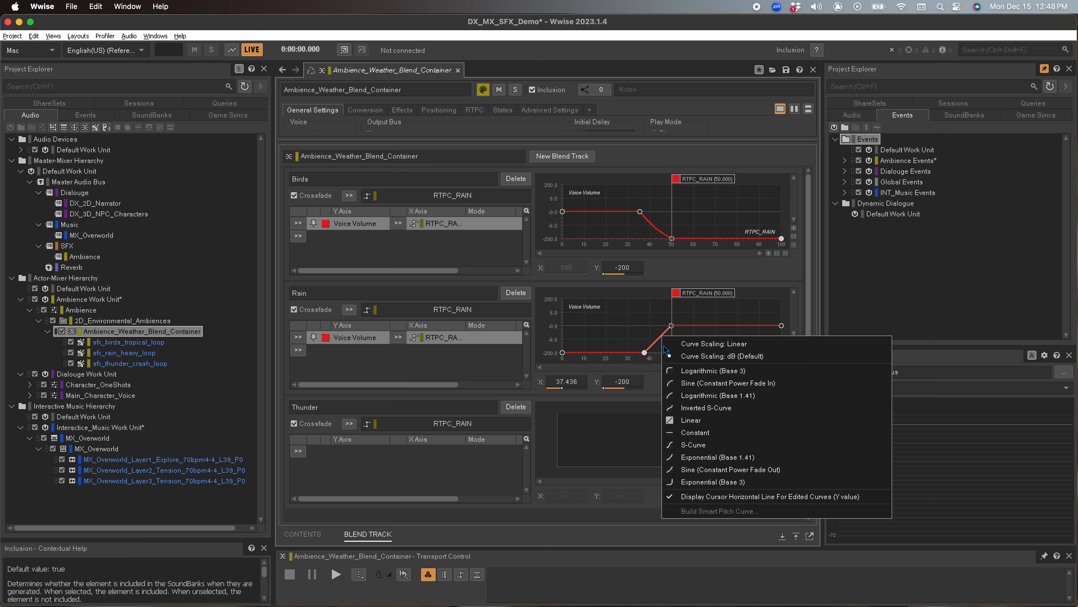
{"action": "left_click", "coordinate": [696, 458]}
- Add a Voice Low-pass Filter curve to the Rain blend track with RTPC_RAIN on the X axis
{"action": "left_click", "coordinate": [298, 350]}
{"action": "left_click", "coordinate": [340, 378]}
{"action": "left_click", "coordinate": [398, 349]}
{"action": "mouse_move", "coordinate": [467, 352]}
{"action": "mouse_move", "coordinate": [565, 379]}
{"action": "left_click", "coordinate": [662, 379]}
- Shape the Rain low-pass filter curve to hold 59 until about 49 and fall in a curve to 0 at about 70
{"action": "double_click", "coordinate": [714, 326]}
{"action": "left_click_drag", "start_coordinate": [558, 325], "coordinate": [558, 310]}
{"action": "left_click", "coordinate": [359, 350]}
{"action": "double_click", "coordinate": [668, 320]}
{"action": "left_click_drag", "start_coordinate": [668, 321], "coordinate": [668, 310]}
{"action": "right_click", "coordinate": [687, 316]}
{"action": "left_click", "coordinate": [722, 409]}
- Give the Thunder track an RTPC_RAIN Voice Volume curve: -200 until about 70, rising in a curve to 0 at about 76
{"action": "left_click", "coordinate": [298, 451]}
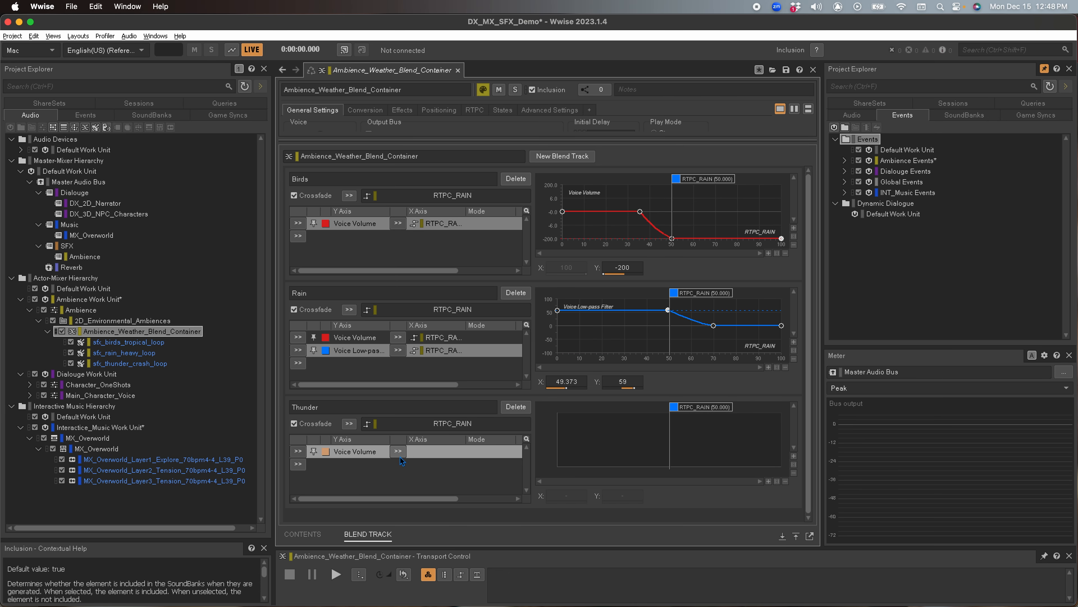
{"action": "left_click", "coordinate": [398, 451]}
{"action": "left_click_drag", "start_coordinate": [563, 440], "coordinate": [563, 467]}
{"action": "left_click_drag", "start_coordinate": [714, 449], "coordinate": [715, 466]}
{"action": "left_click_drag", "start_coordinate": [735, 459], "coordinate": [735, 449]}
{"action": "right_click", "coordinate": [709, 384]}
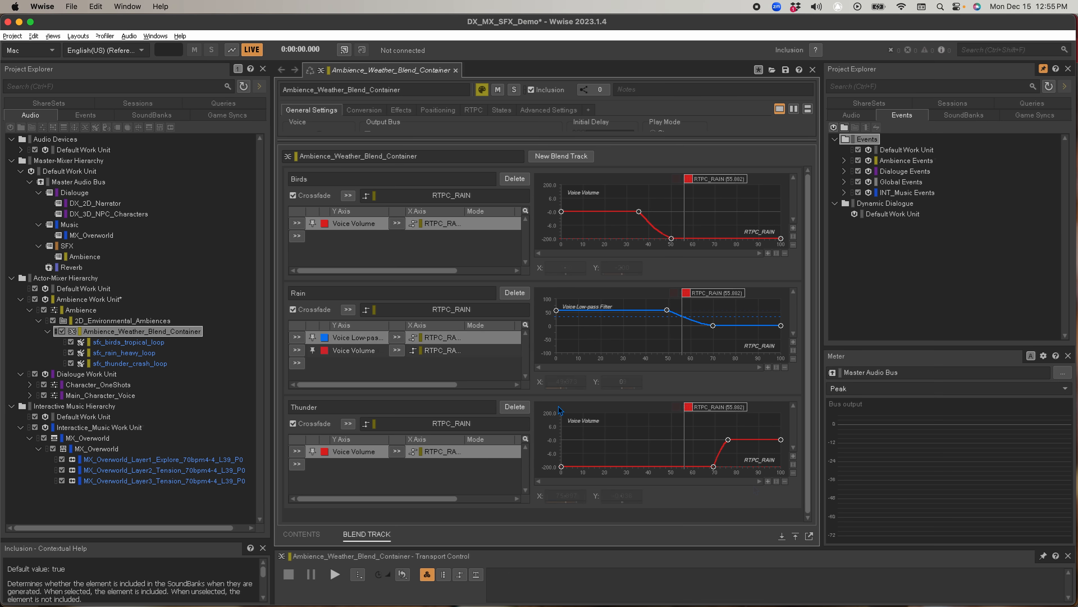
- Assign sfx_birds_tropical_loop, sfx_rain_heavy_loop and sfx_thunder_crash_loop to the Birds, Rain and Thunder blend tracks respectively
{"action": "left_click", "coordinate": [293, 535]}
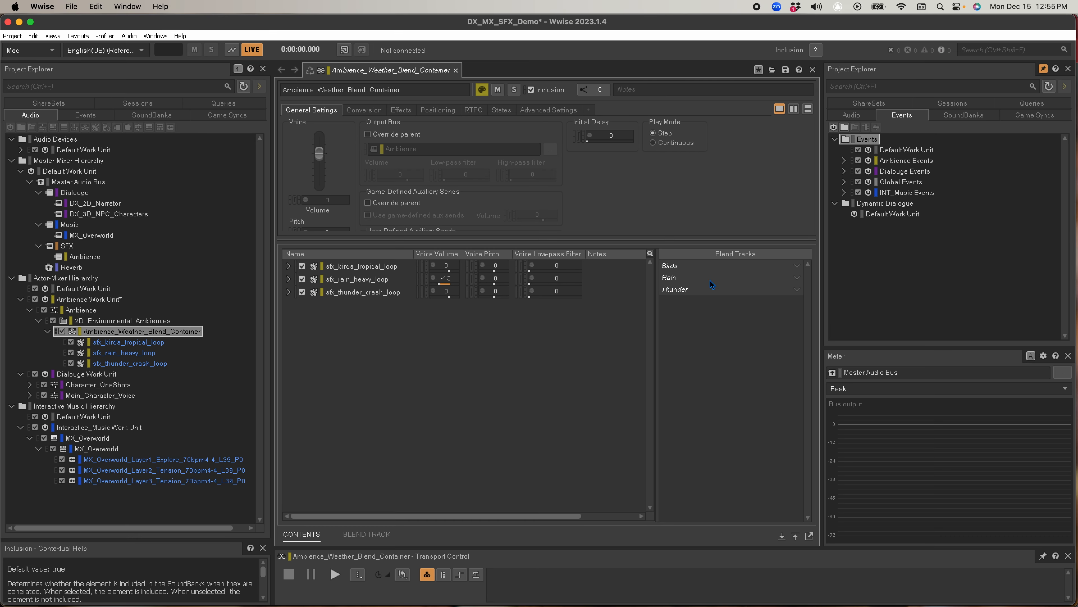
{"action": "left_click_drag", "start_coordinate": [335, 268], "coordinate": [687, 298]}
{"action": "left_click", "coordinate": [382, 279]}
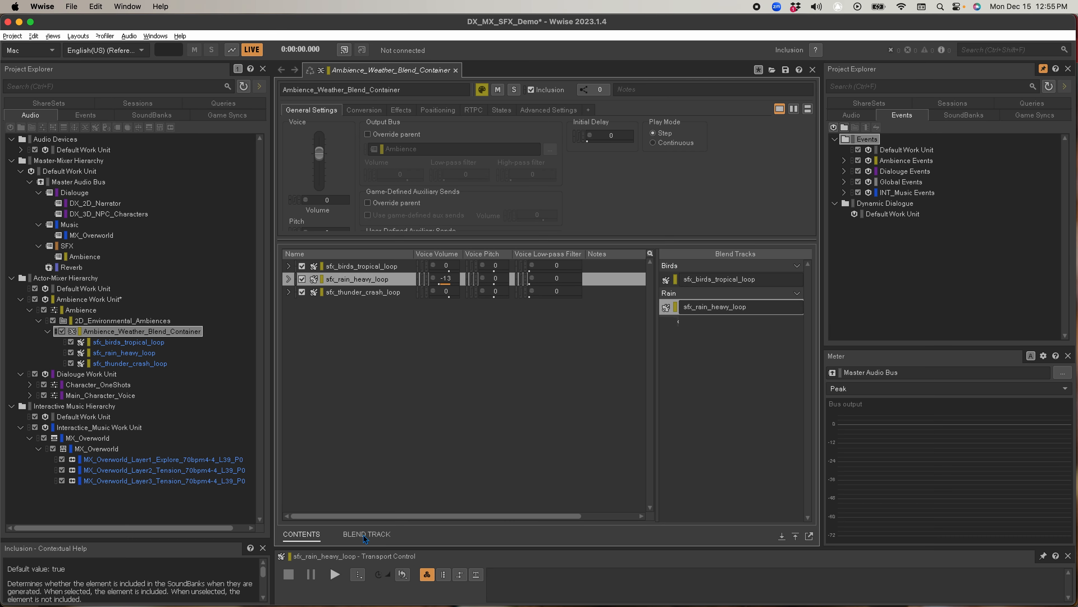
{"action": "left_click_drag", "start_coordinate": [371, 296], "coordinate": [684, 332]}
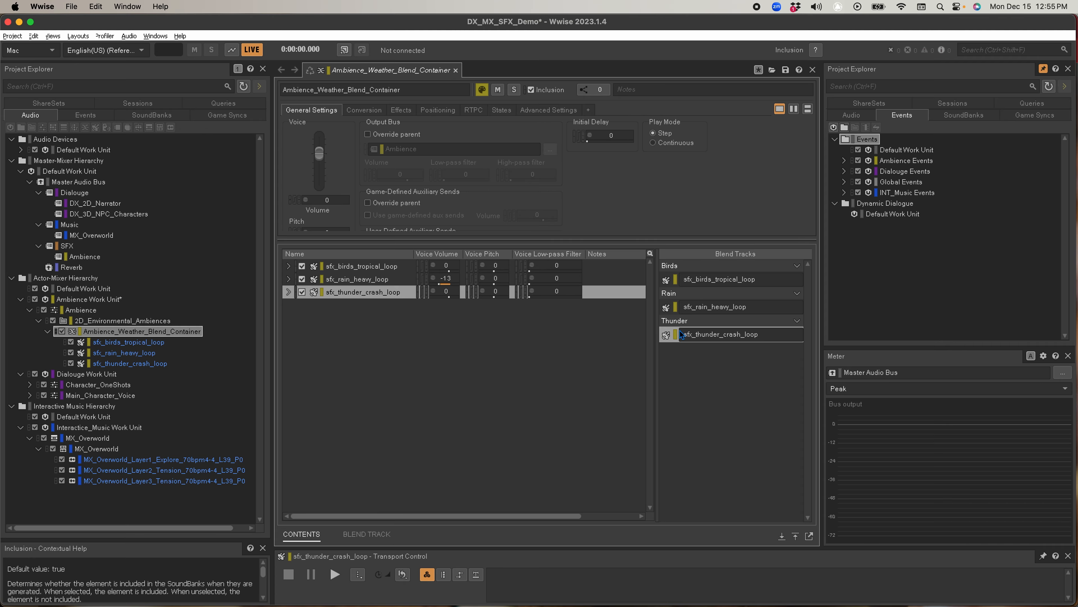
- Trim the sound ranges on the blend tracks: end birds at about 51, start rain at about 37 and start thunder at about 69
{"action": "left_click", "coordinate": [367, 534]}
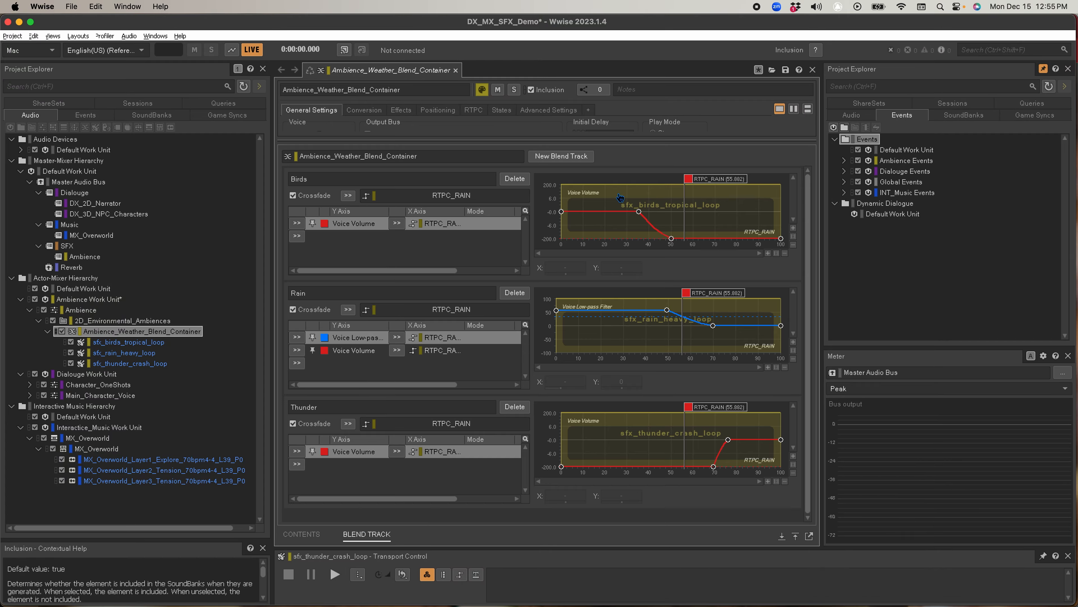
{"action": "left_click_drag", "start_coordinate": [779, 201], "coordinate": [734, 207]}
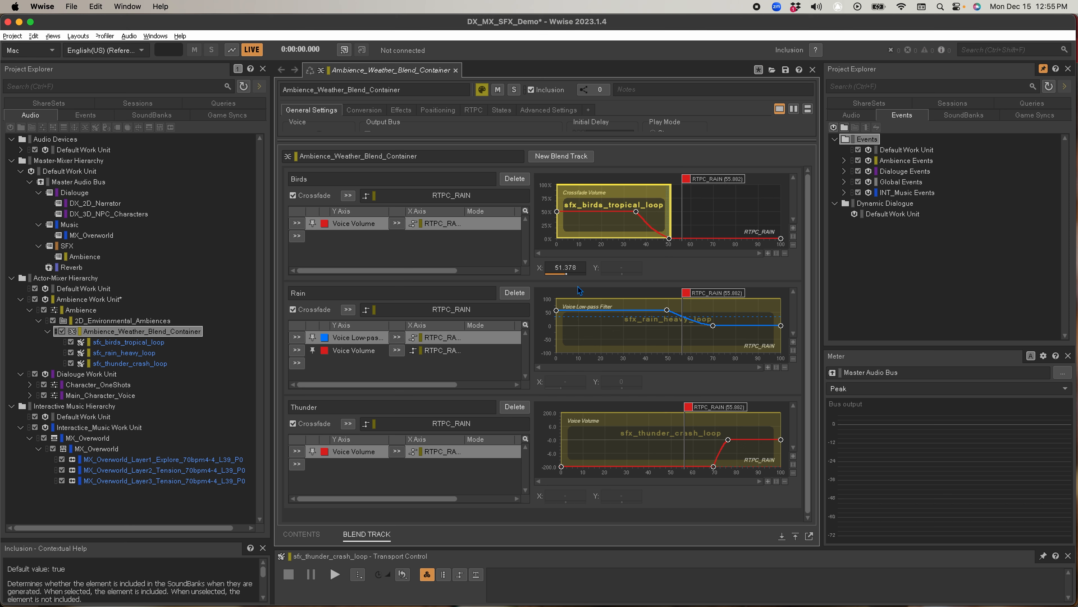
{"action": "left_click_drag", "start_coordinate": [557, 299], "coordinate": [643, 306]}
{"action": "left_click", "coordinate": [354, 352]}
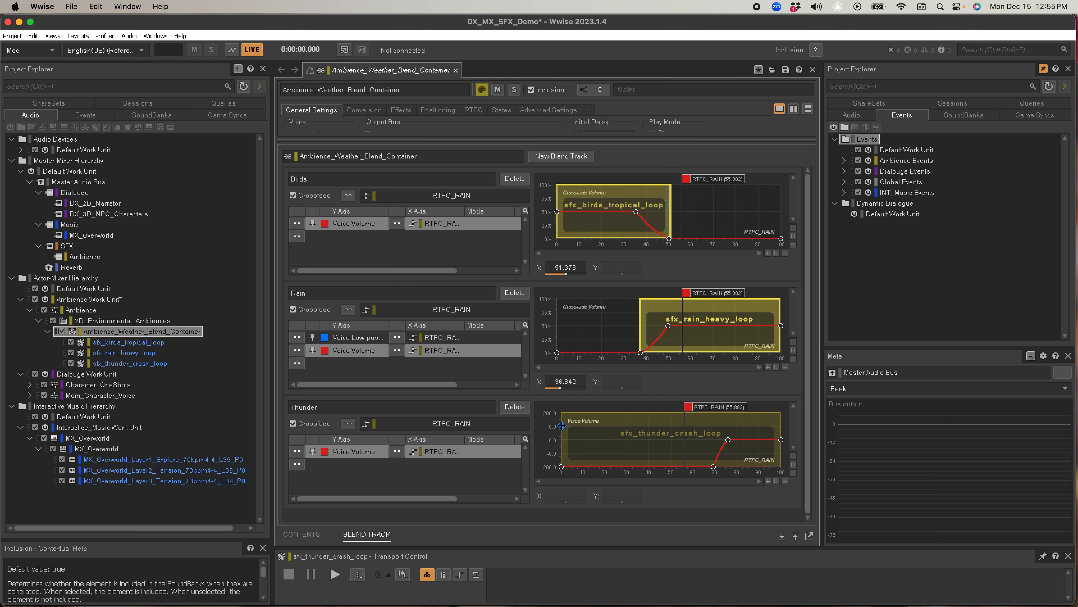
{"action": "left_click_drag", "start_coordinate": [562, 425], "coordinate": [711, 427]}
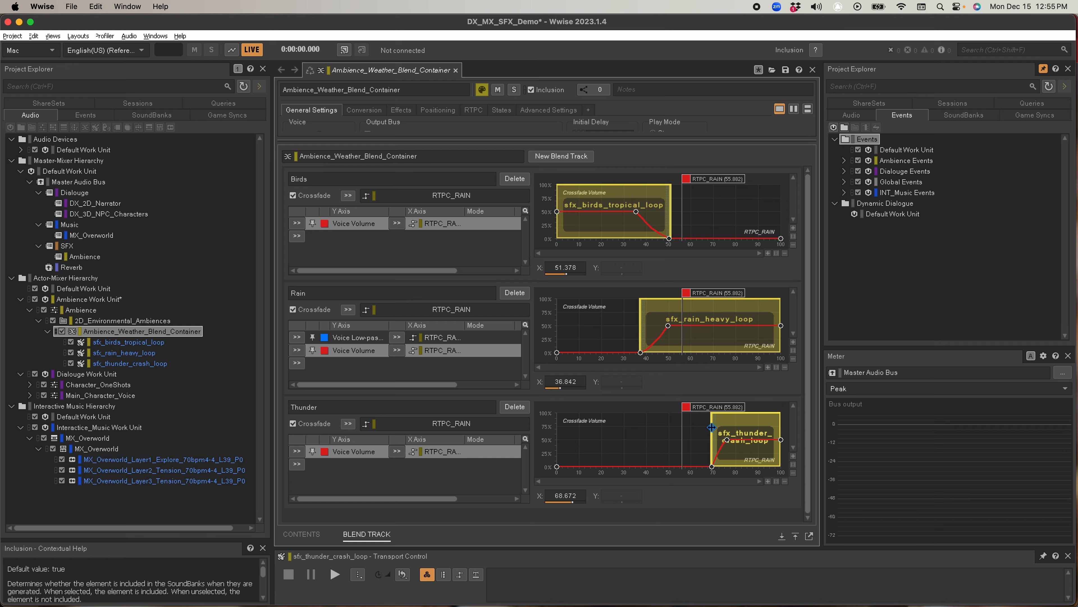
- Play the weather blend container and audition it by sweeping RTPC_RAIN up past 70 and back down to 0
{"action": "left_click", "coordinate": [368, 342], "text": "shift"}
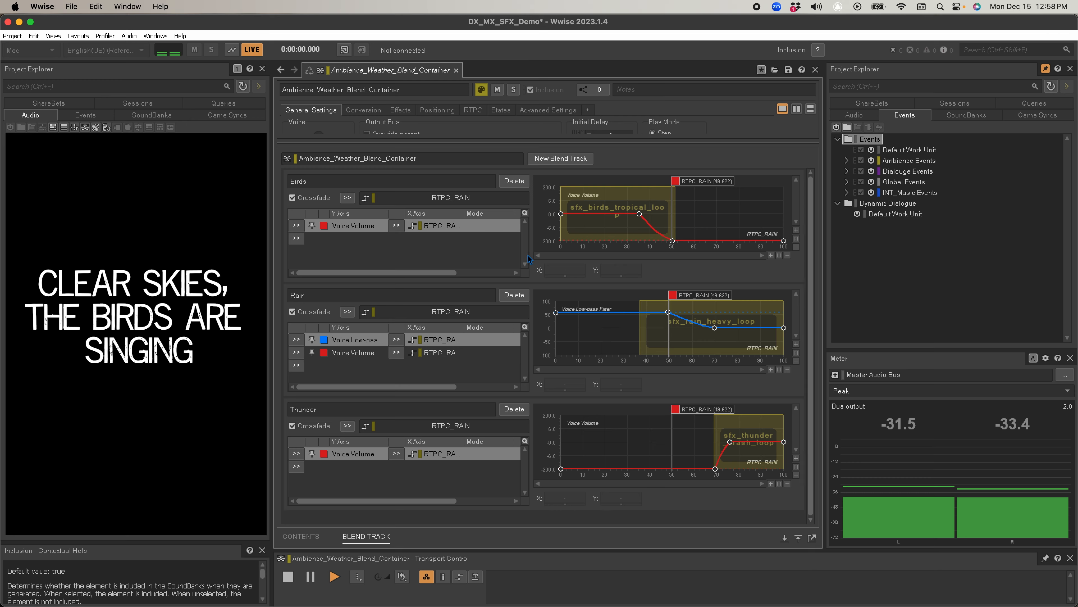
{"action": "left_click_drag", "start_coordinate": [708, 175], "coordinate": [811, 206]}
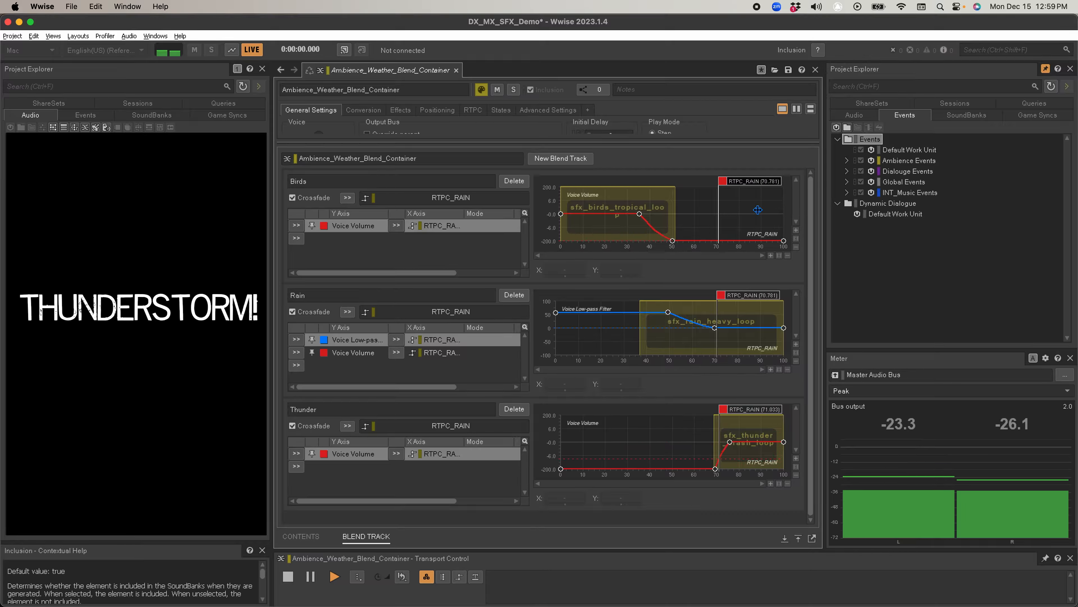
{"action": "left_click_drag", "start_coordinate": [749, 209], "coordinate": [715, 209]}
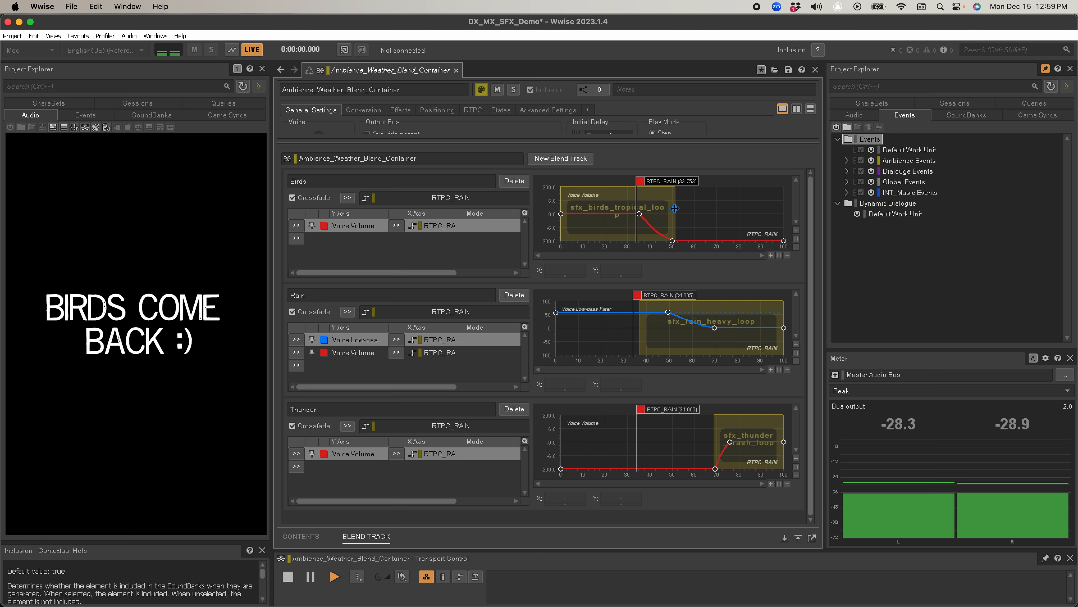
{"action": "left_click_drag", "start_coordinate": [657, 207], "coordinate": [586, 202]}
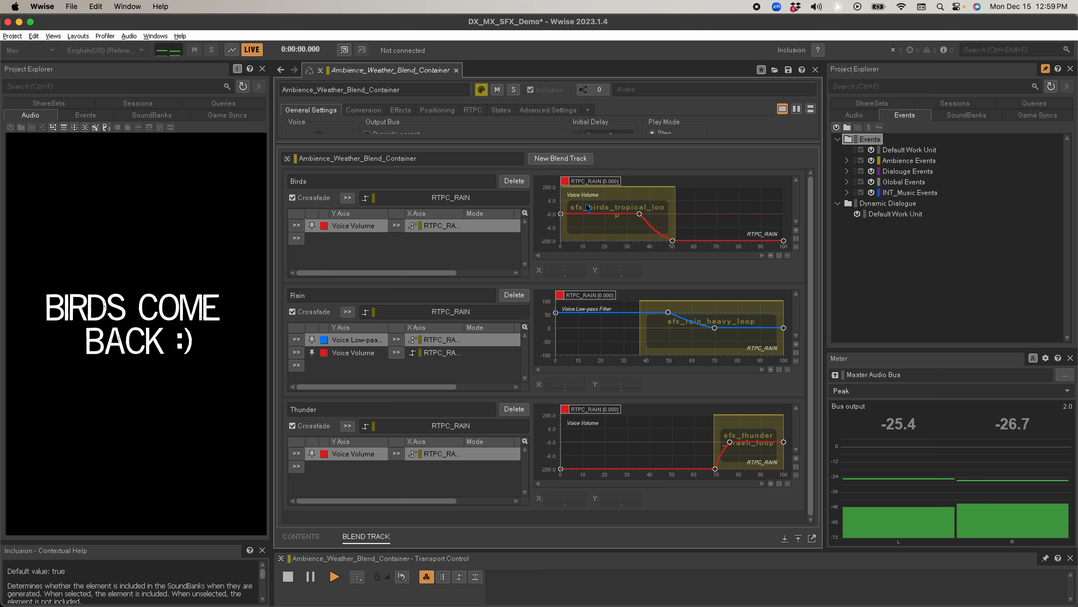